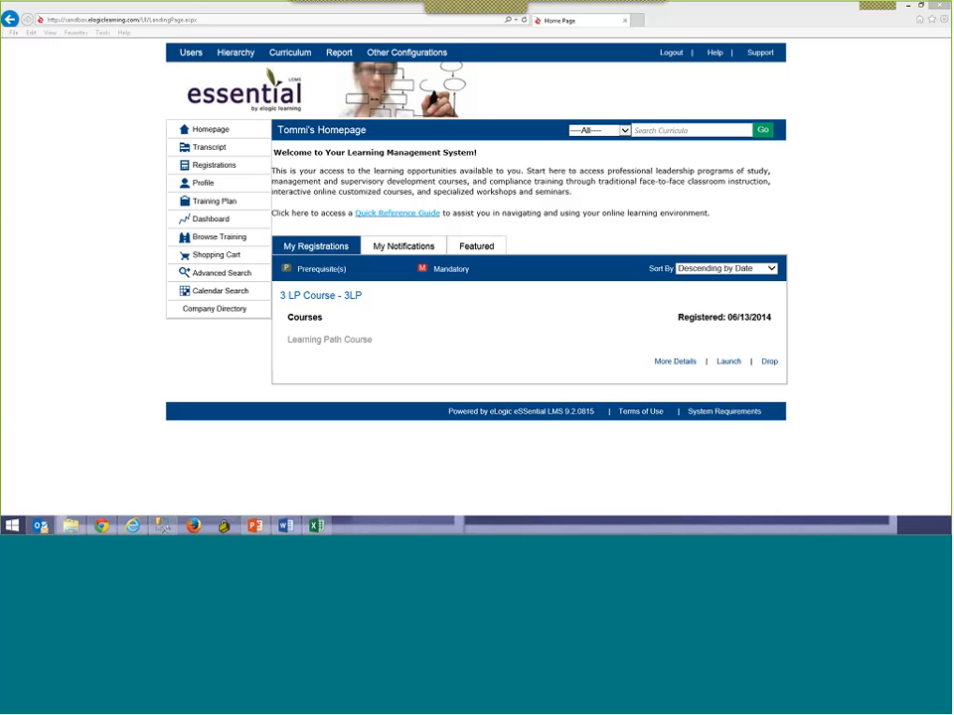
# - Open user group management, examine the manager and status filter options, and sort the group list by manager
pyautogui.moveTo(190, 62)
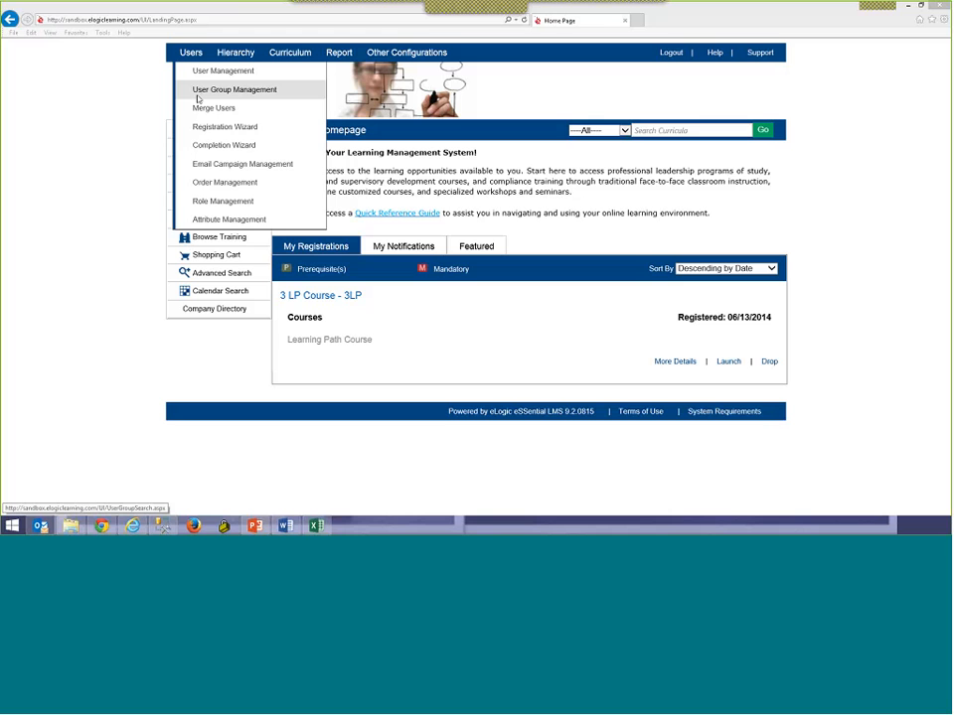
pyautogui.click(197, 91)
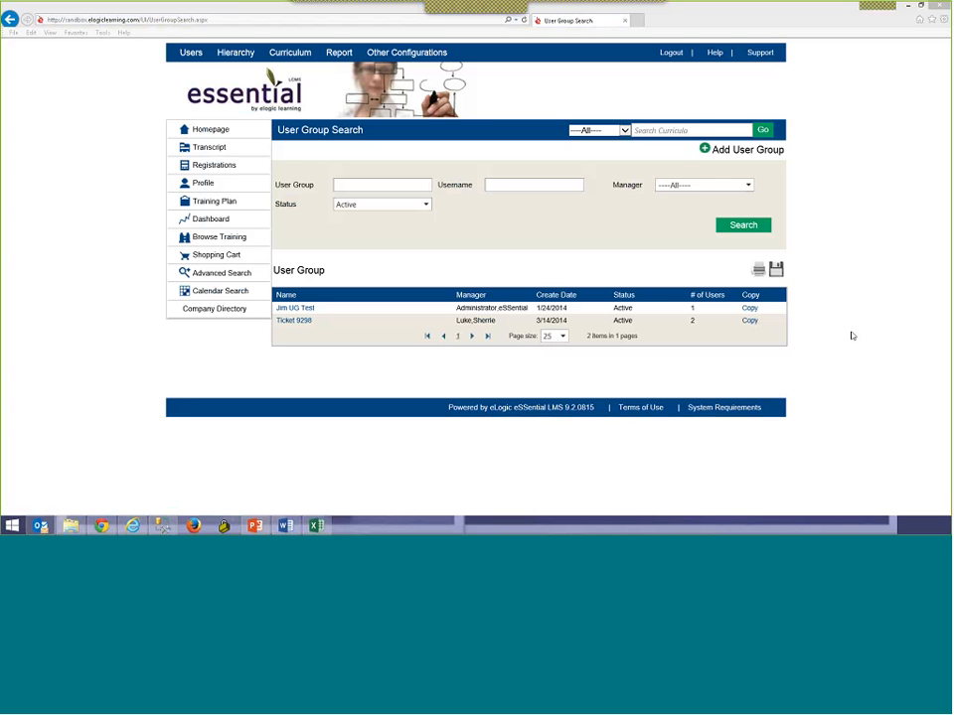
pyautogui.click(414, 186)
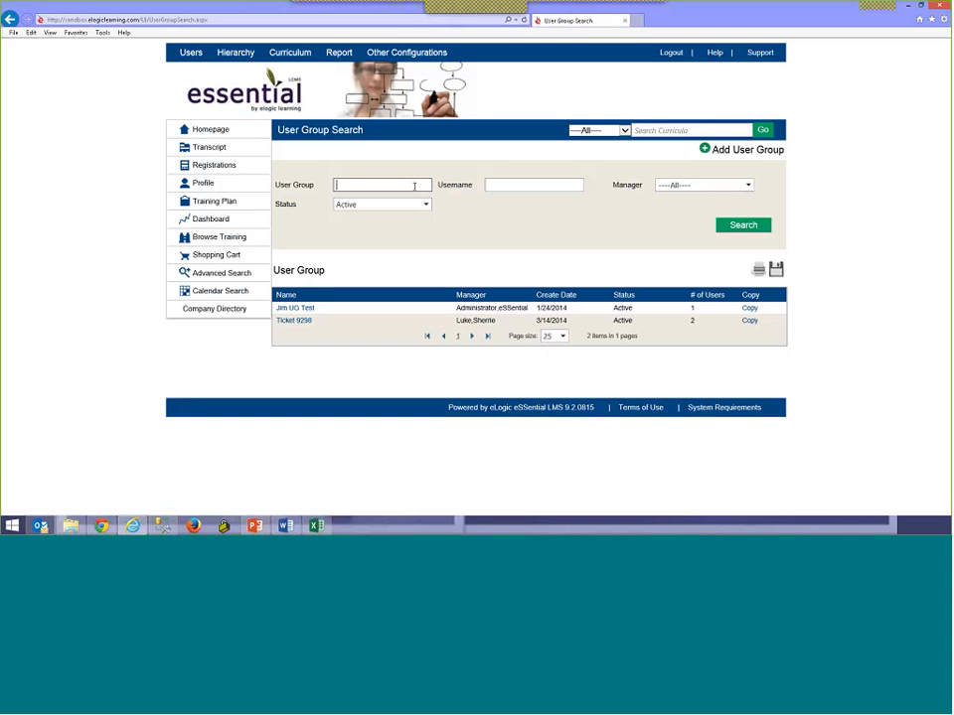
pyautogui.click(527, 186)
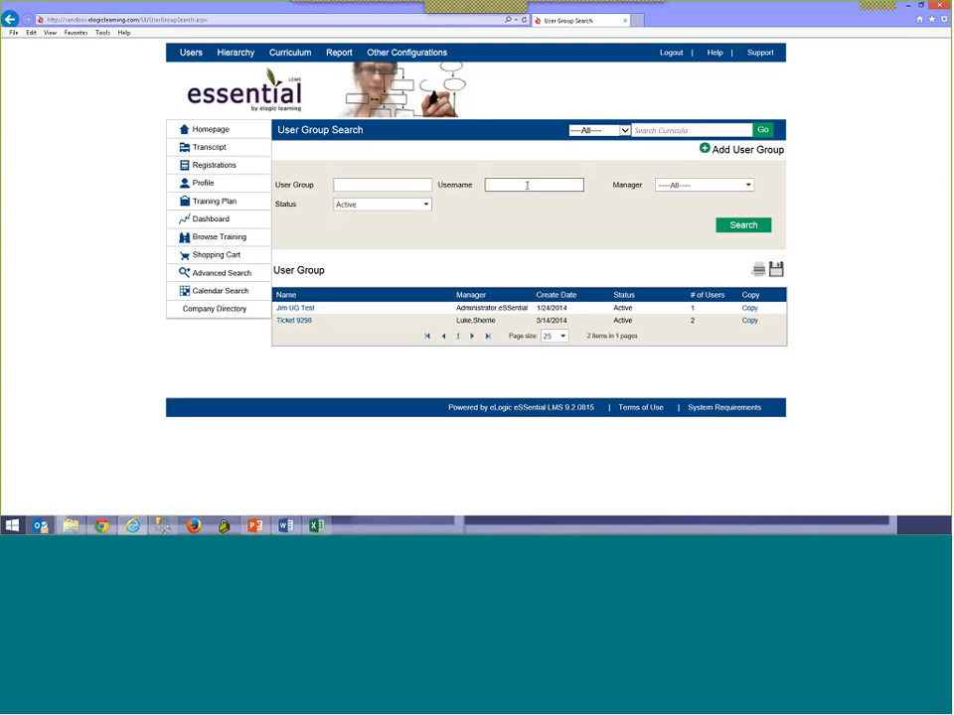
pyautogui.click(672, 185)
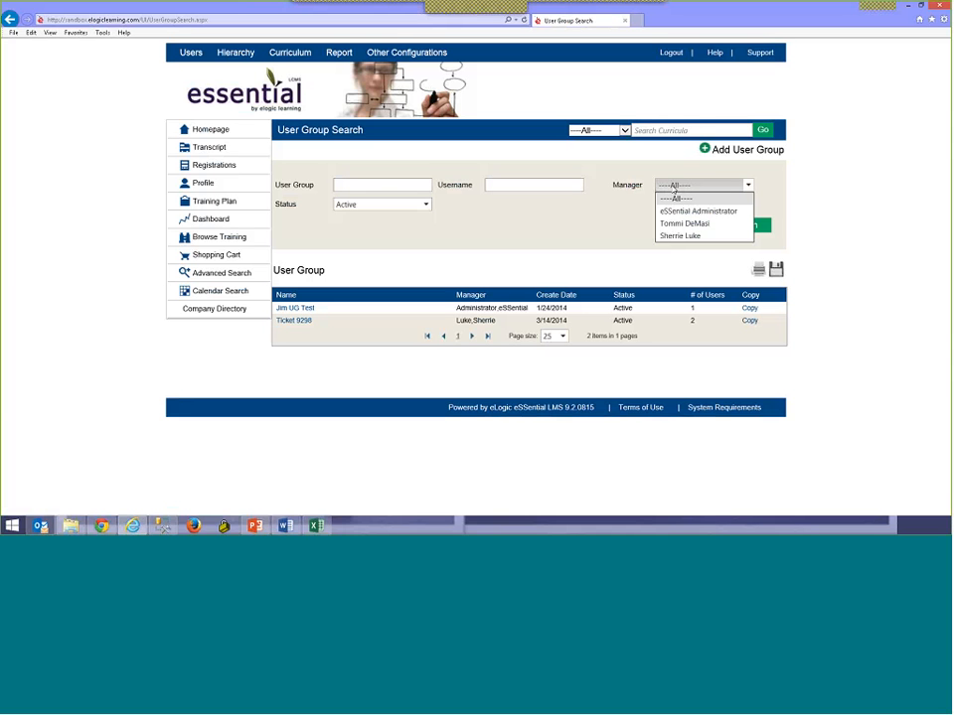
pyautogui.click(423, 204)
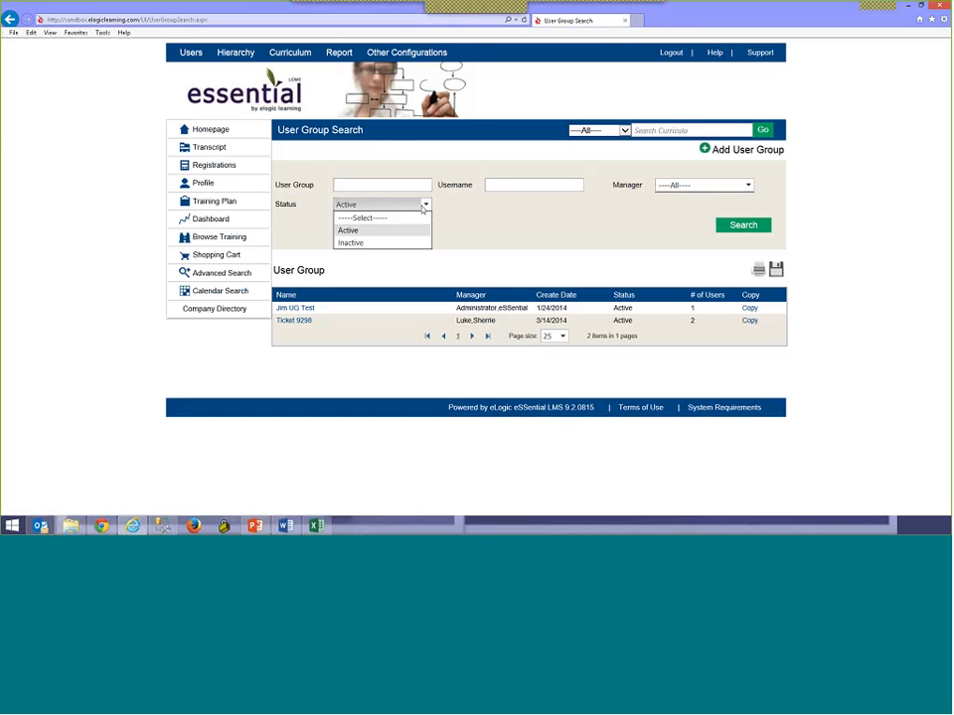
pyautogui.click(354, 339)
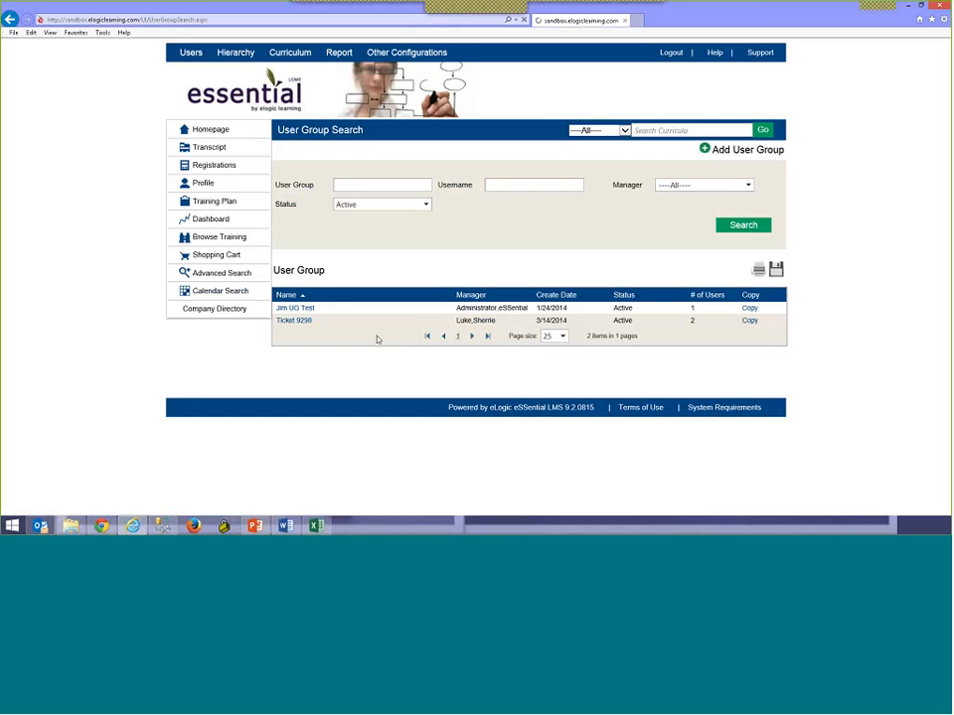
pyautogui.click(473, 297)
# - Copy the user group "Jim UG Test" under the new name "Copy of Jim's UG Test"
pyautogui.click(750, 320)
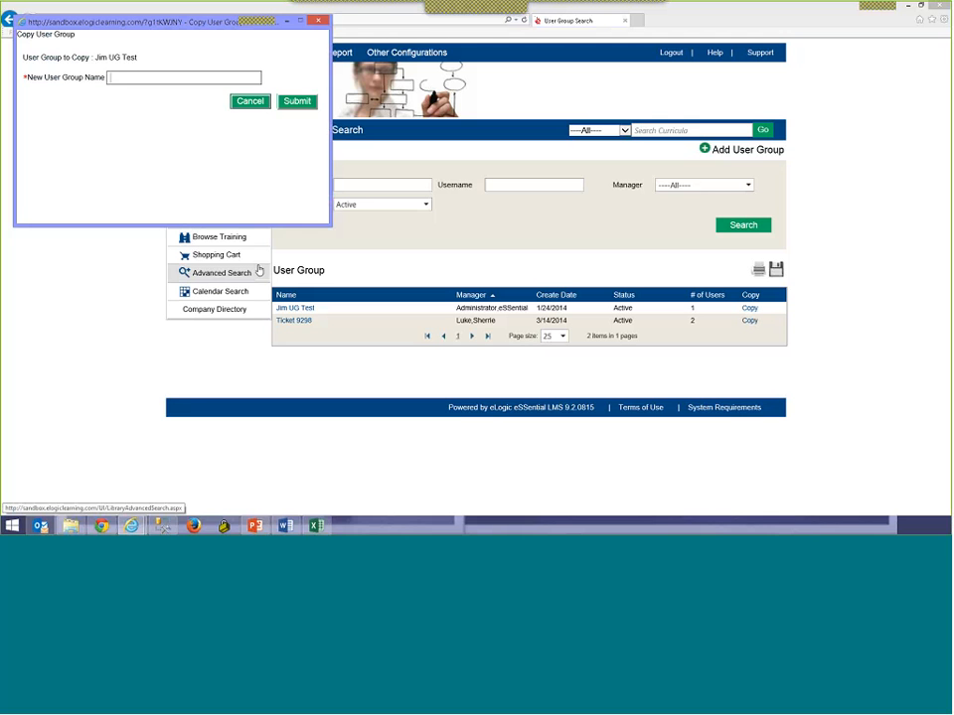
pyautogui.write("Copy of Jim's UG Test")
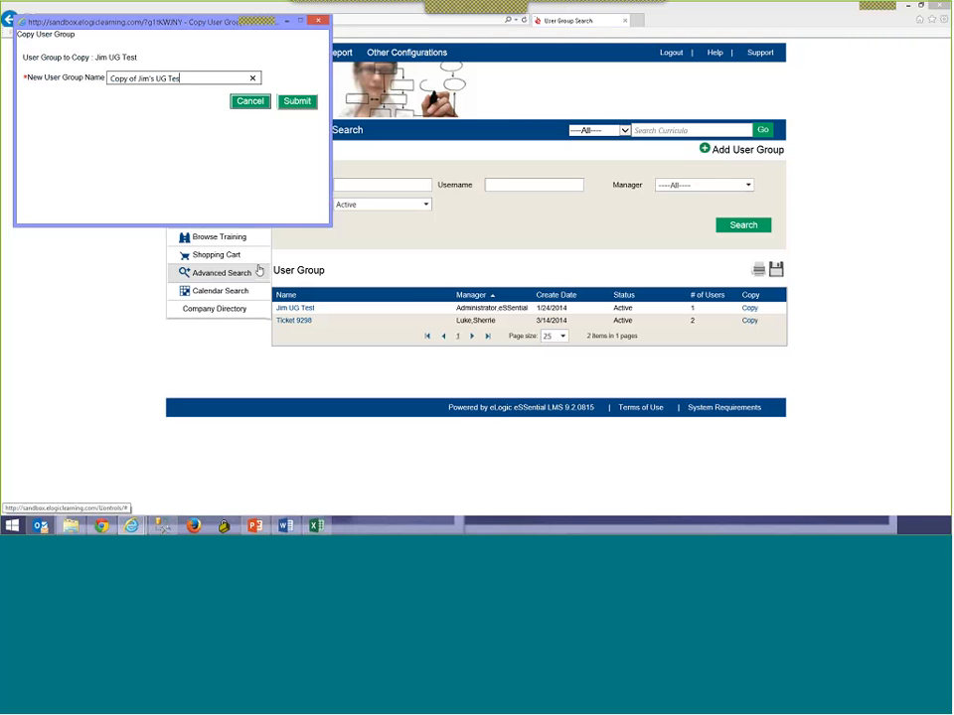
pyautogui.click(297, 101)
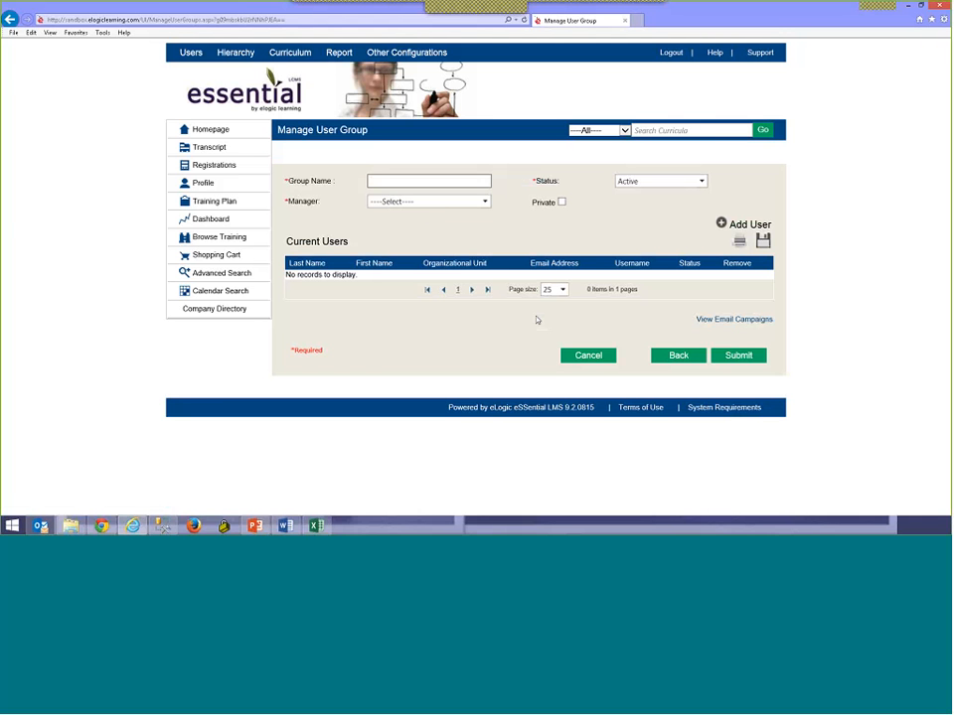
# - Create an active user group named "eLogic Training Excercise" with the logged-in administrator as its manager
pyautogui.write('eLogic Training Exc')
pyautogui.write('ercise')
pyautogui.click(486, 202)
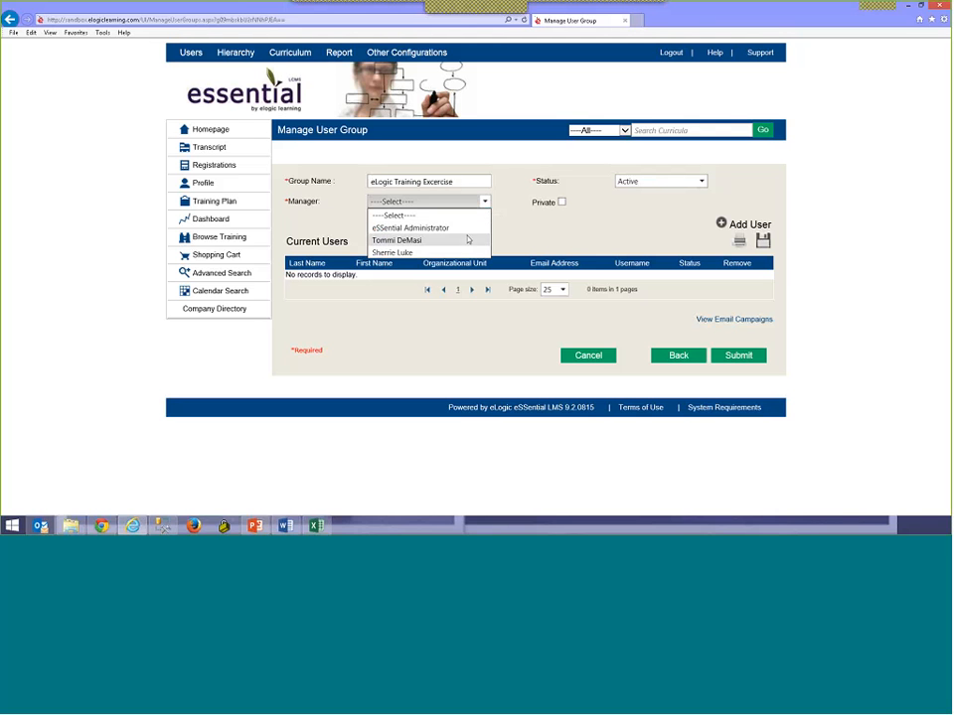
pyautogui.click(468, 240)
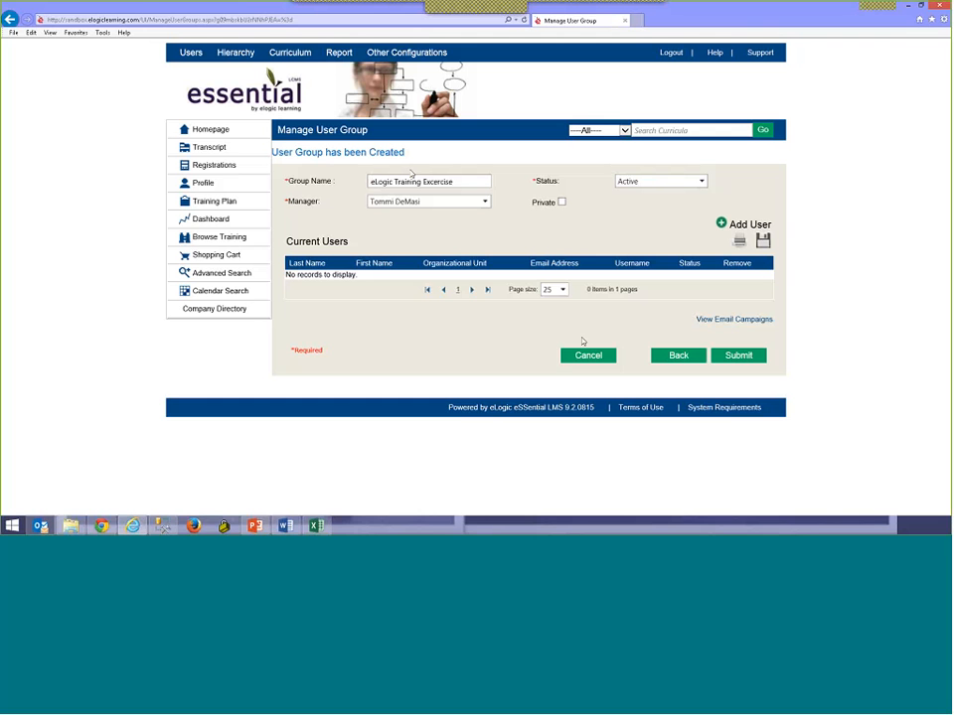
# - Start adding users to the new group and set the search method to User Profile + Registration Activity
pyautogui.click(734, 222)
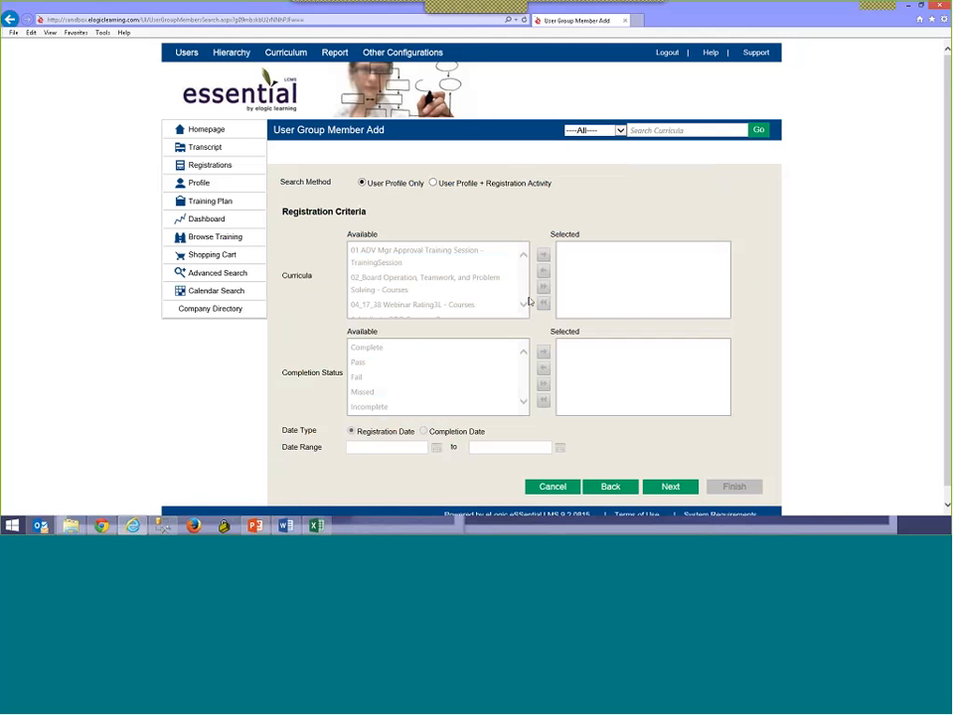
pyautogui.scroll(-1, 751, 283)
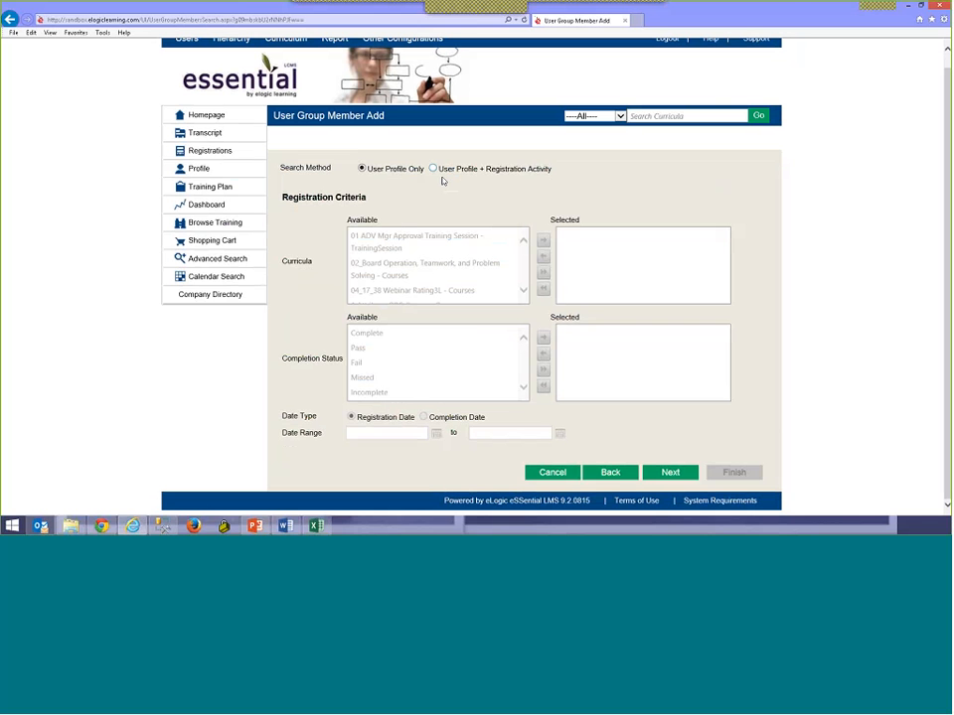
pyautogui.click(516, 170)
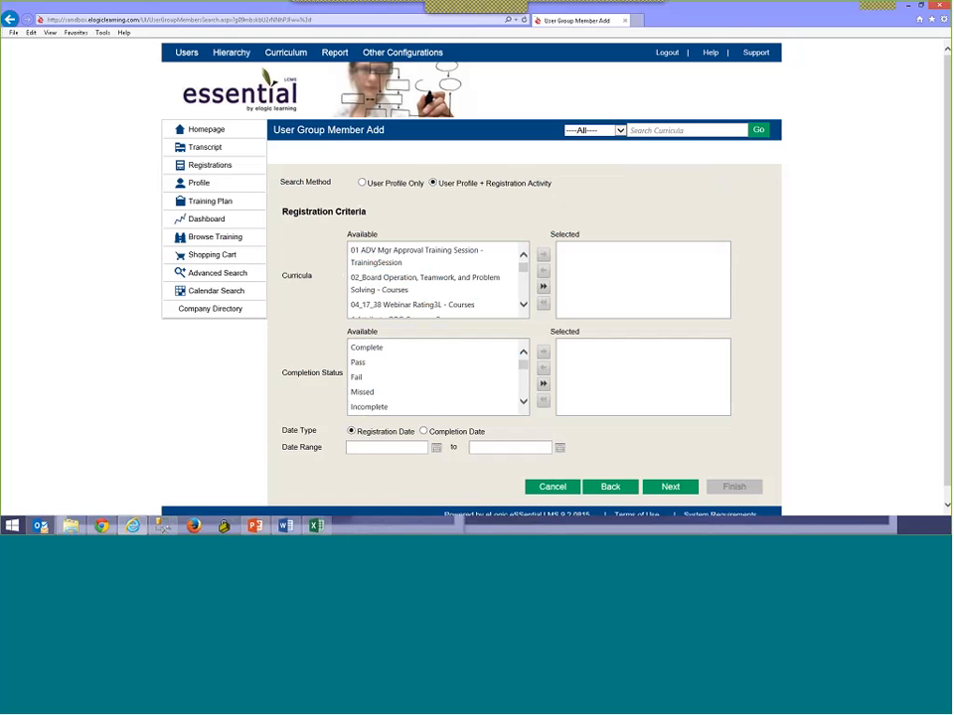
# - Add the curricula 1 List Assignment Equals, 1 Learning Path Course and 1 Text Assignment Equals to the registration criteria
pyautogui.scroll(-1, 543, 311)
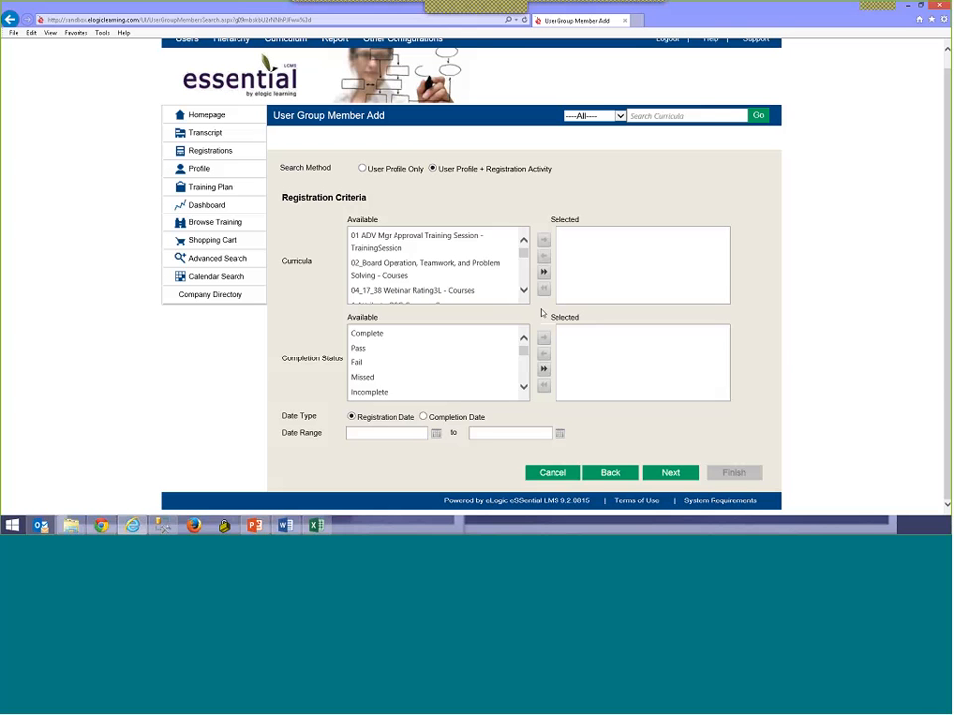
pyautogui.scroll(-1, 527, 302)
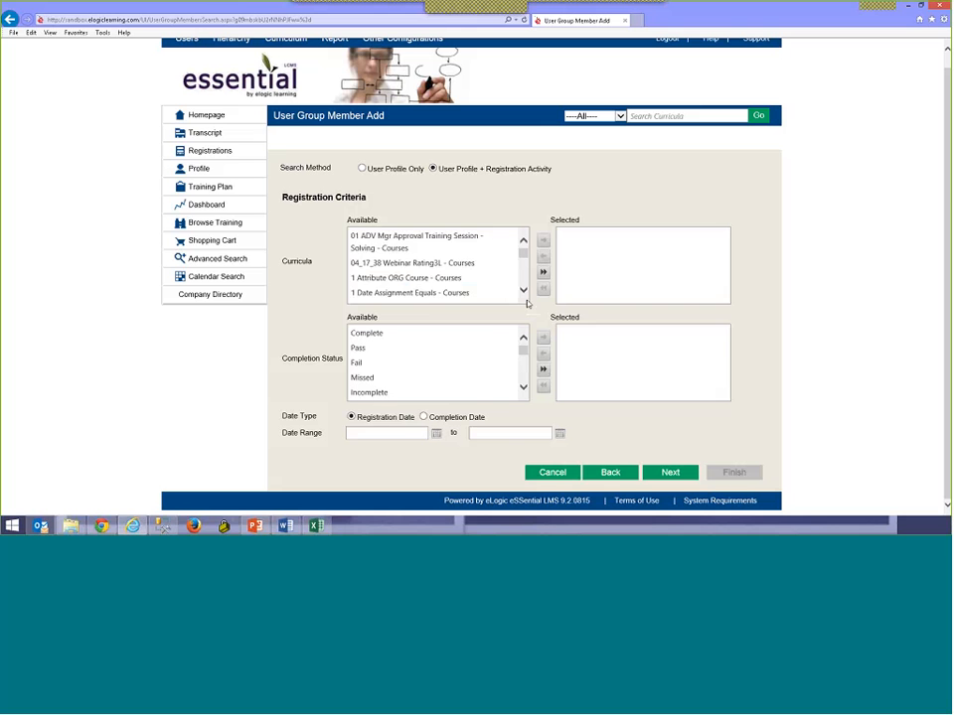
pyautogui.scroll(-1, 527, 302)
pyautogui.scroll(-1, 407, 282)
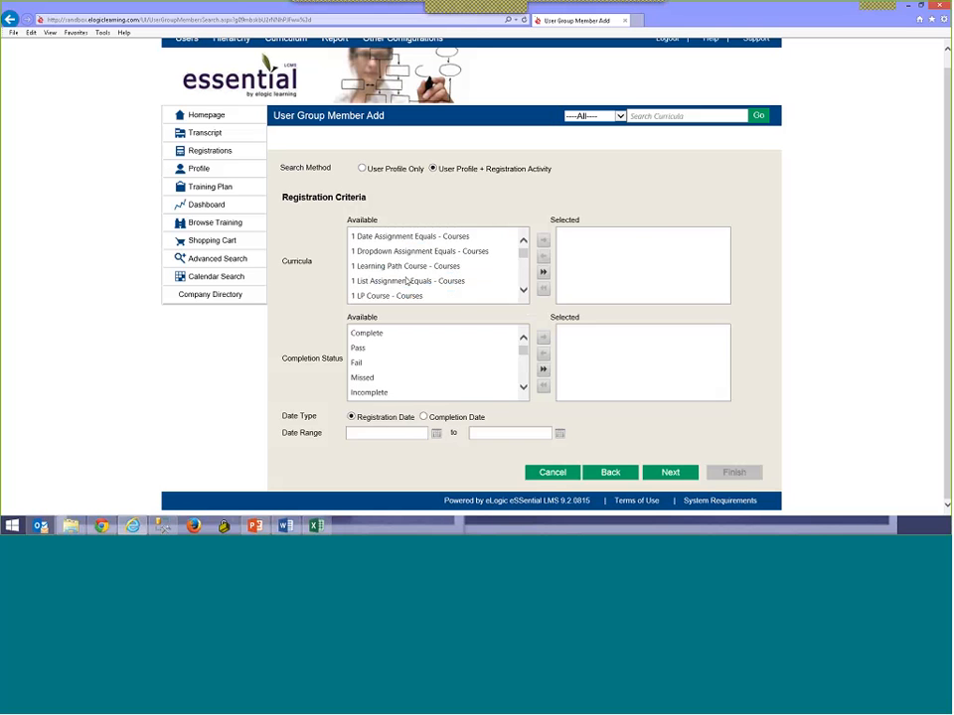
pyautogui.click(406, 282)
pyautogui.click(542, 240)
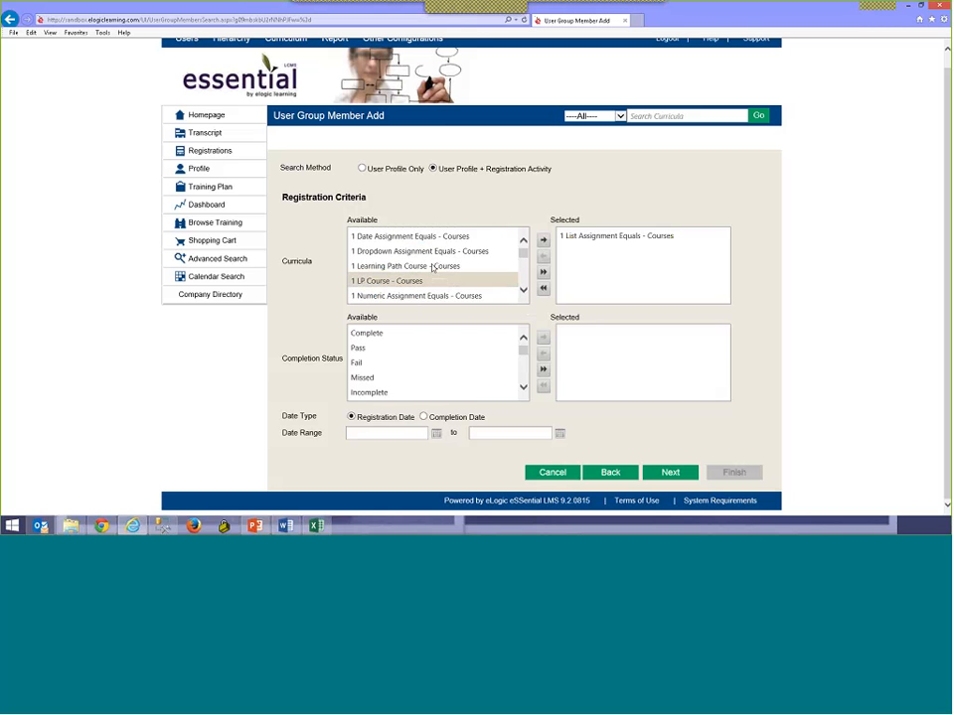
pyautogui.click(432, 266)
pyautogui.click(543, 240)
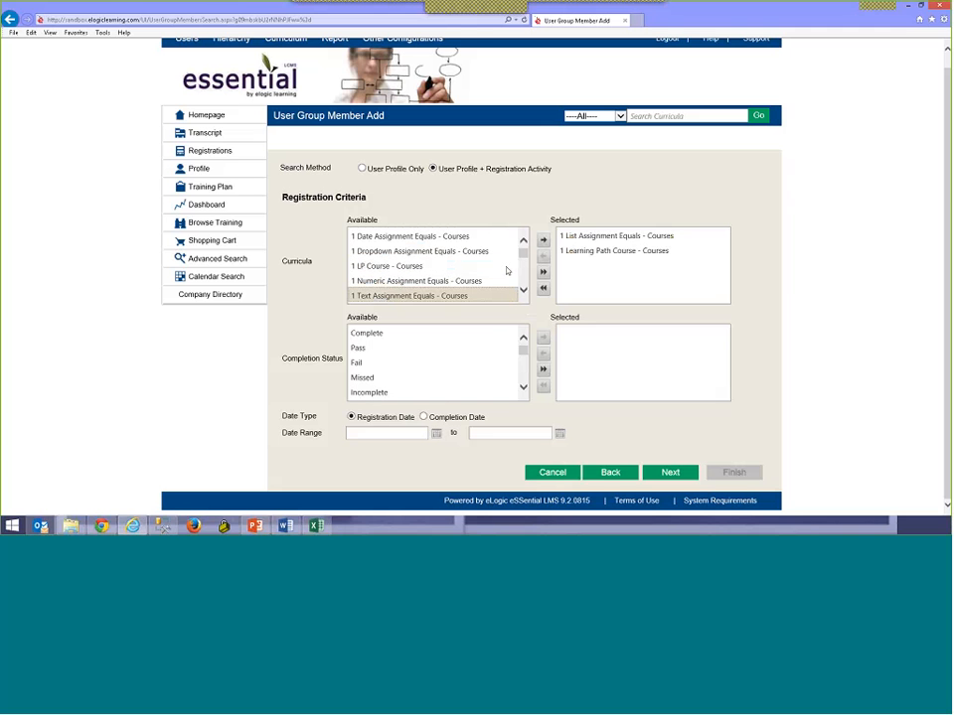
pyautogui.click(543, 240)
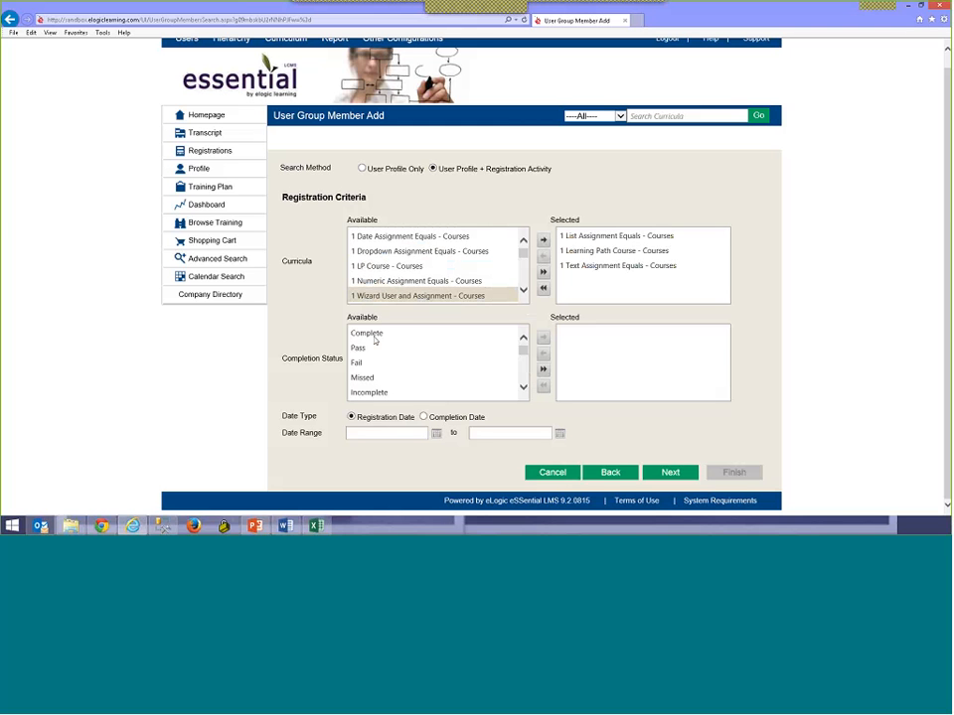
# - Add Complete and Pass to the selected completion statuses
pyautogui.scroll(-1, 379, 364)
pyautogui.scroll(1, 379, 364)
pyautogui.click(366, 333)
pyautogui.click(543, 337)
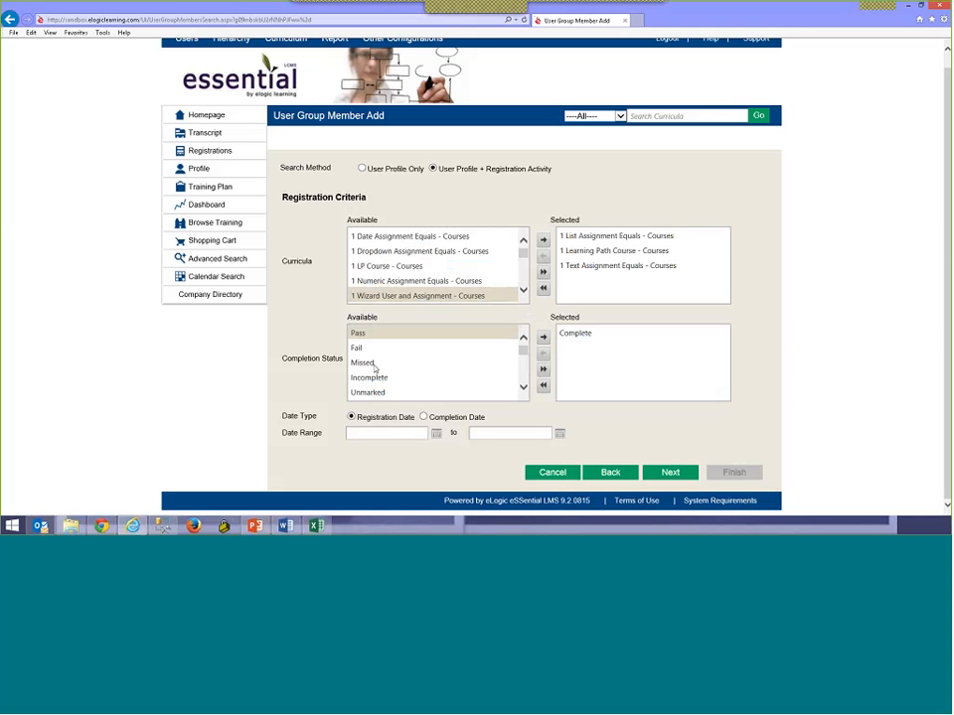
pyautogui.click(543, 336)
# - Look through the remaining completion statuses, add Did Not Attend, and clear all selected statuses
pyautogui.scroll(-1, 390, 379)
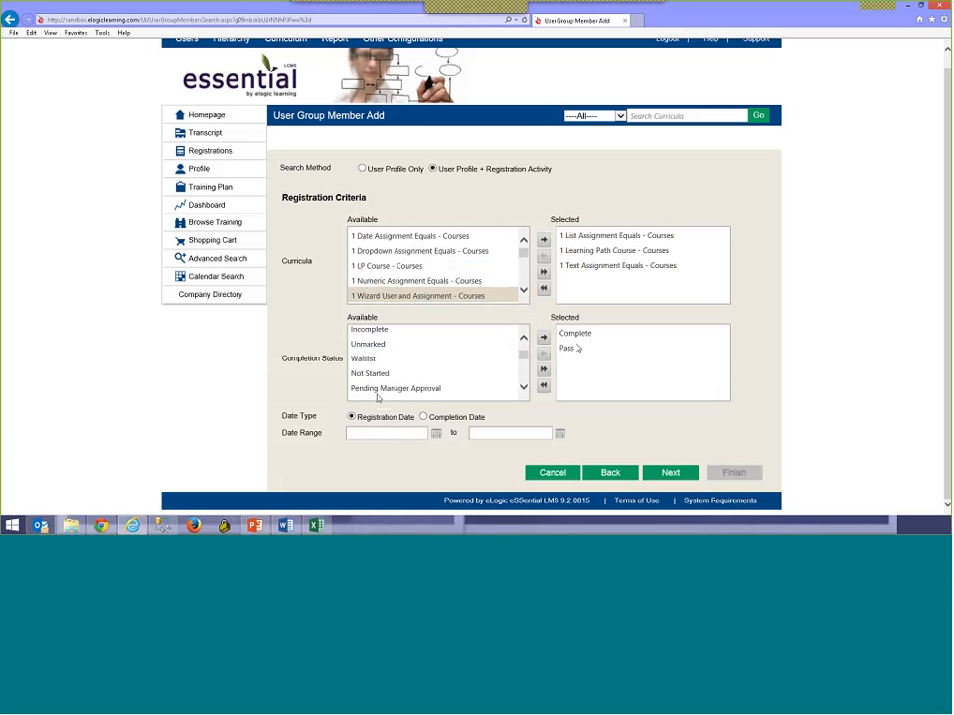
pyautogui.scroll(-1, 397, 389)
pyautogui.scroll(2, 404, 385)
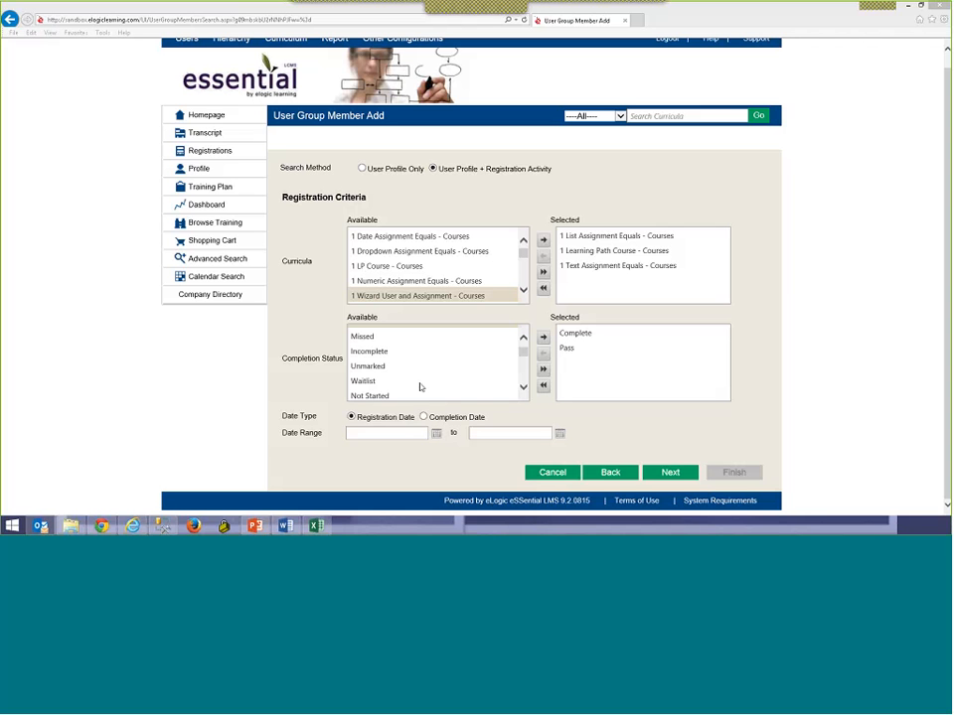
pyautogui.click(523, 388)
pyautogui.click(522, 388)
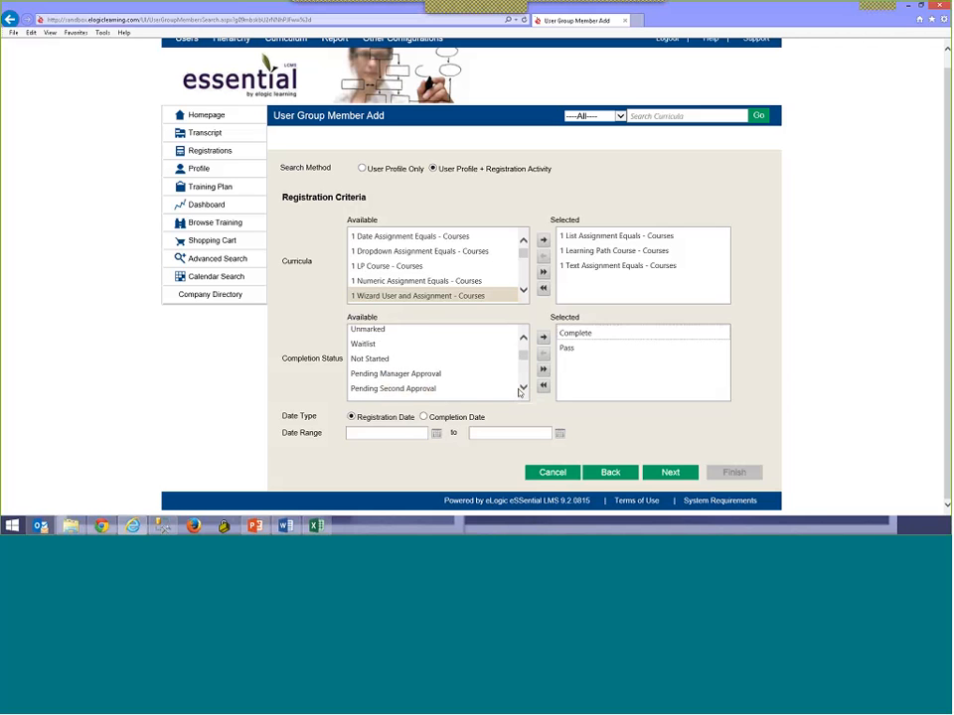
pyautogui.click(523, 388)
pyautogui.click(522, 388)
pyautogui.doubleClick(517, 392)
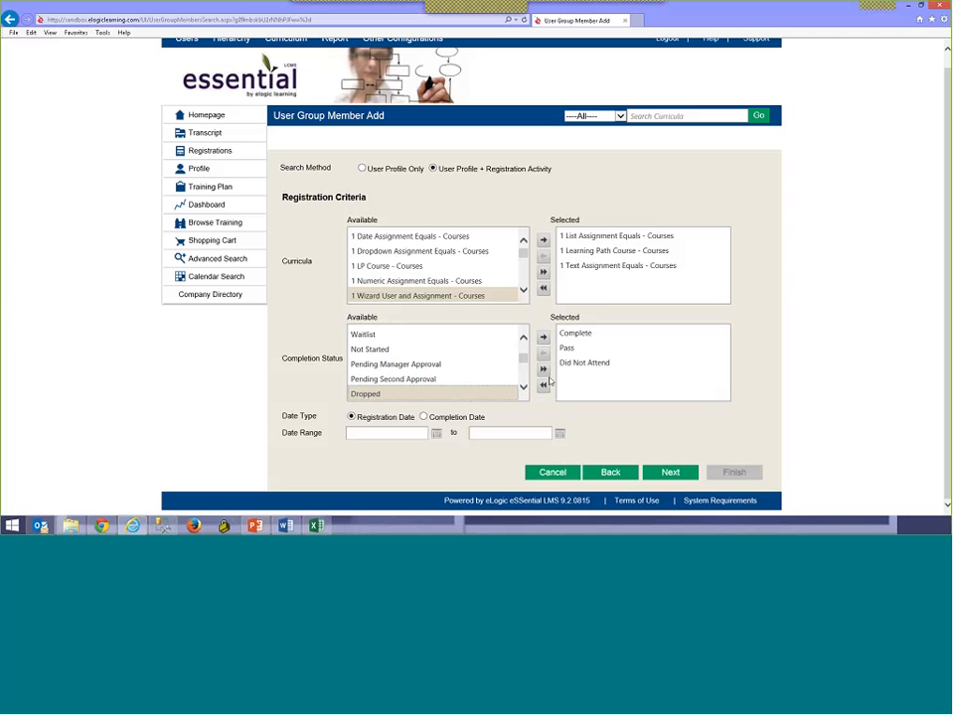
pyautogui.click(574, 364)
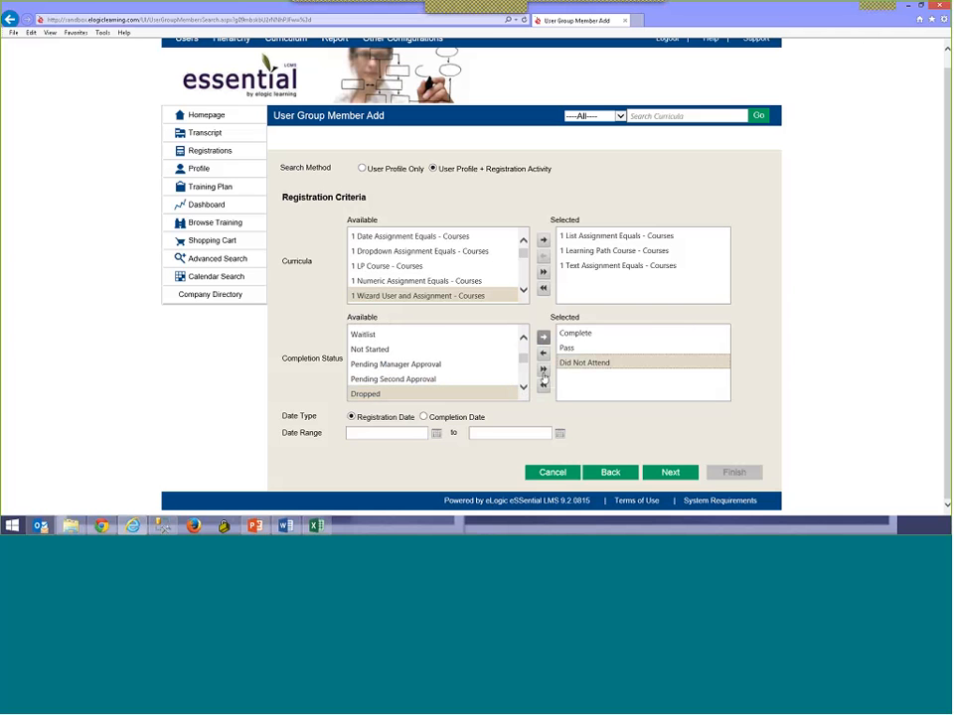
pyautogui.click(543, 383)
# - Select the completion statuses Complete and Pass again as registration criteria
pyautogui.scroll(1, 428, 364)
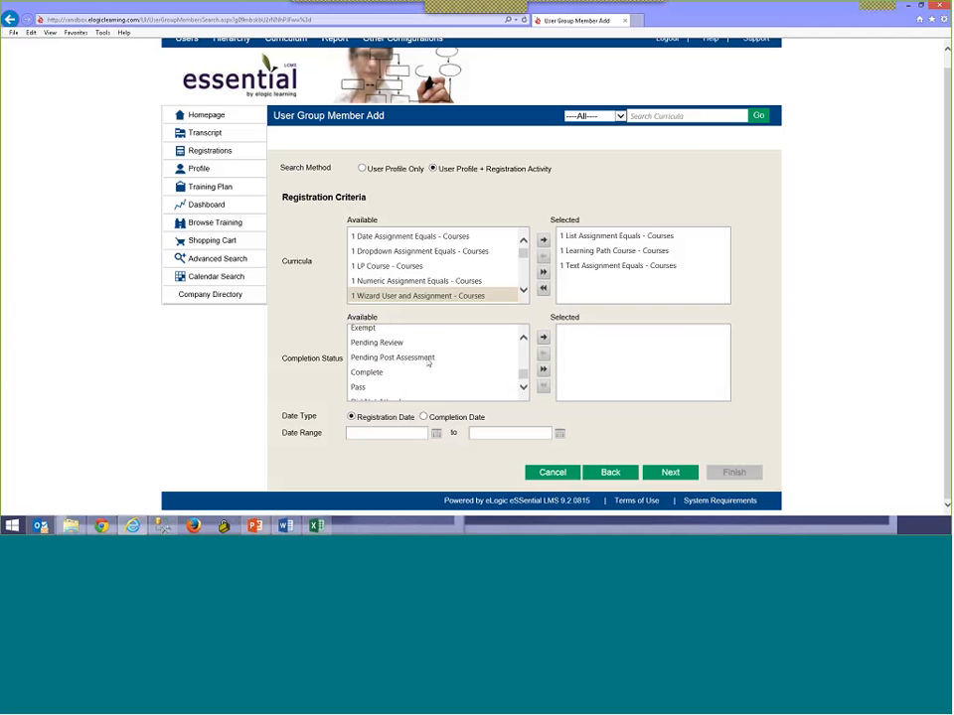
pyautogui.scroll(1, 428, 364)
pyautogui.scroll(-1, 399, 364)
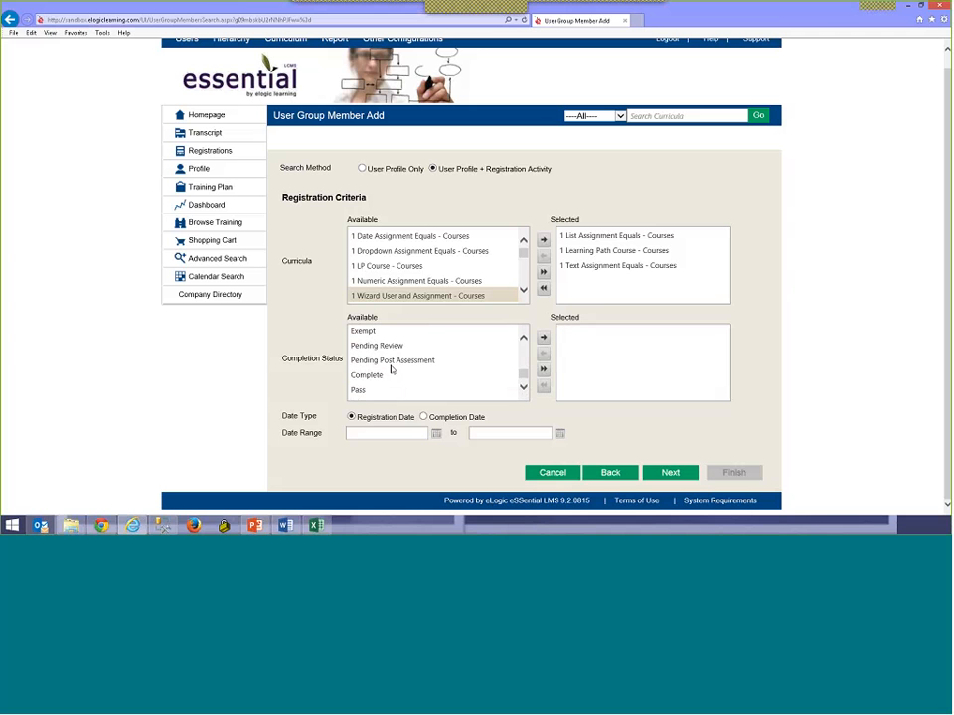
pyautogui.doubleClick(396, 374)
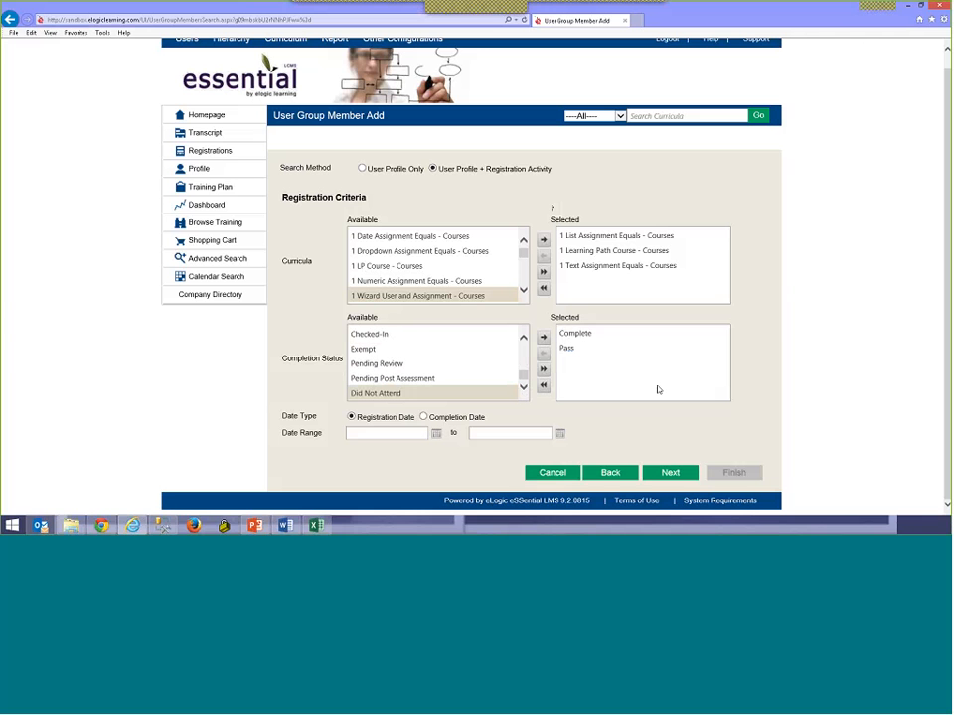
# - Proceed to the user search and review its profile, contact and attribute criteria
pyautogui.click(684, 473)
pyautogui.scroll(-2, 551, 366)
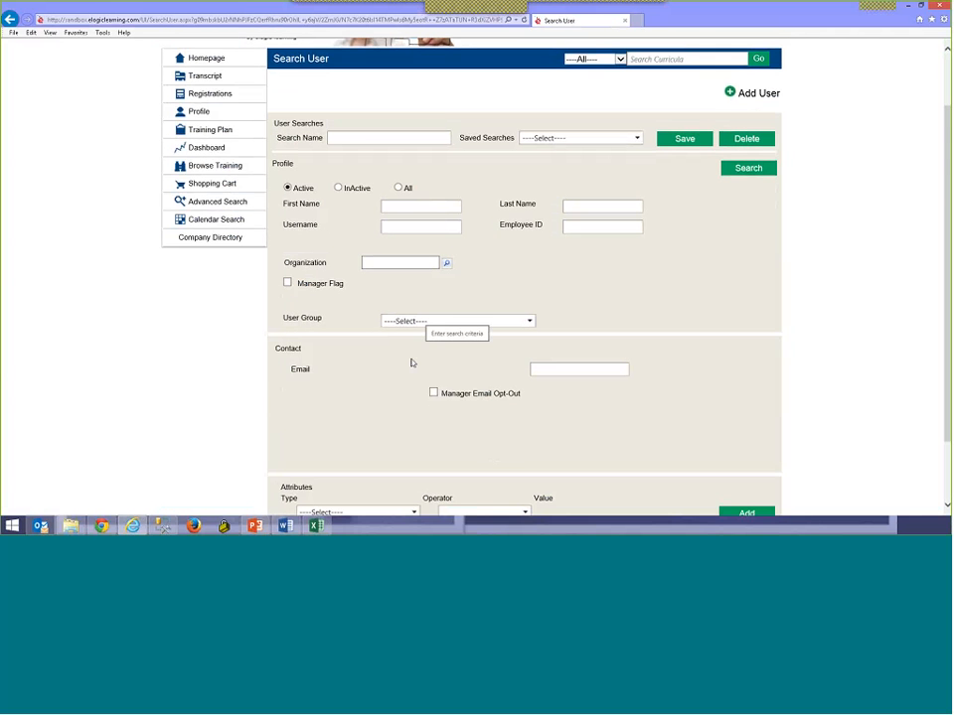
pyautogui.scroll(-2, 411, 363)
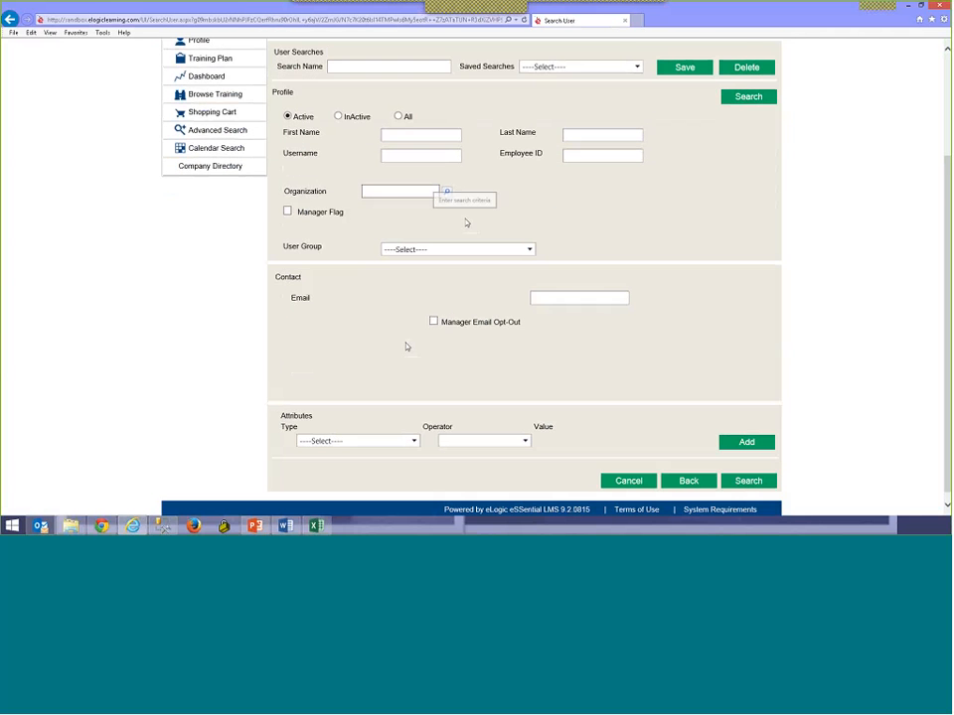
pyautogui.scroll(2, 405, 346)
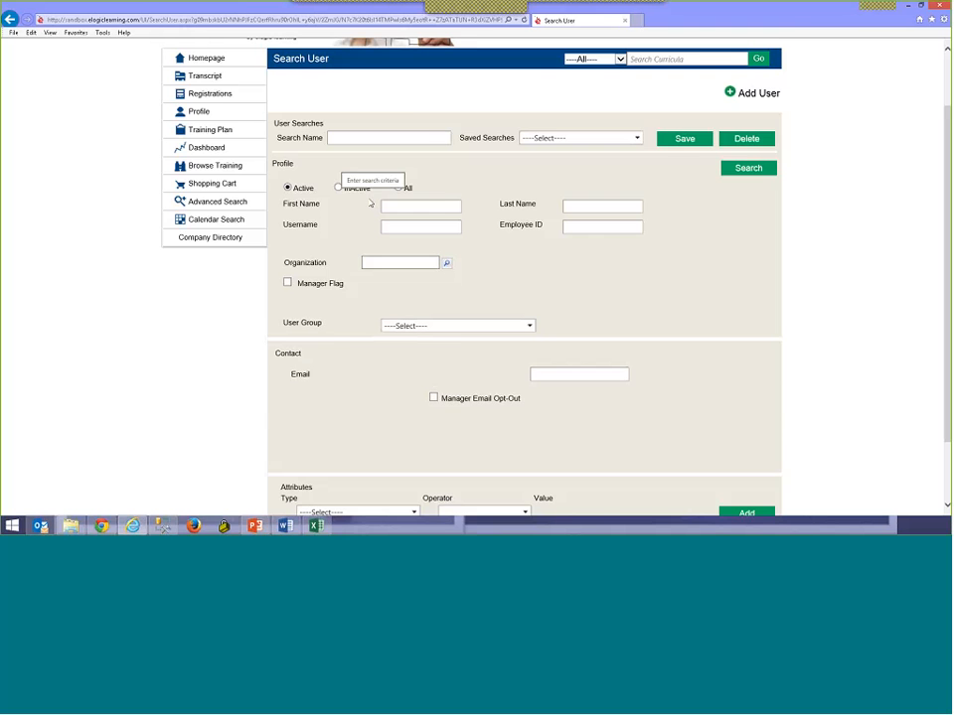
pyautogui.scroll(2, 402, 255)
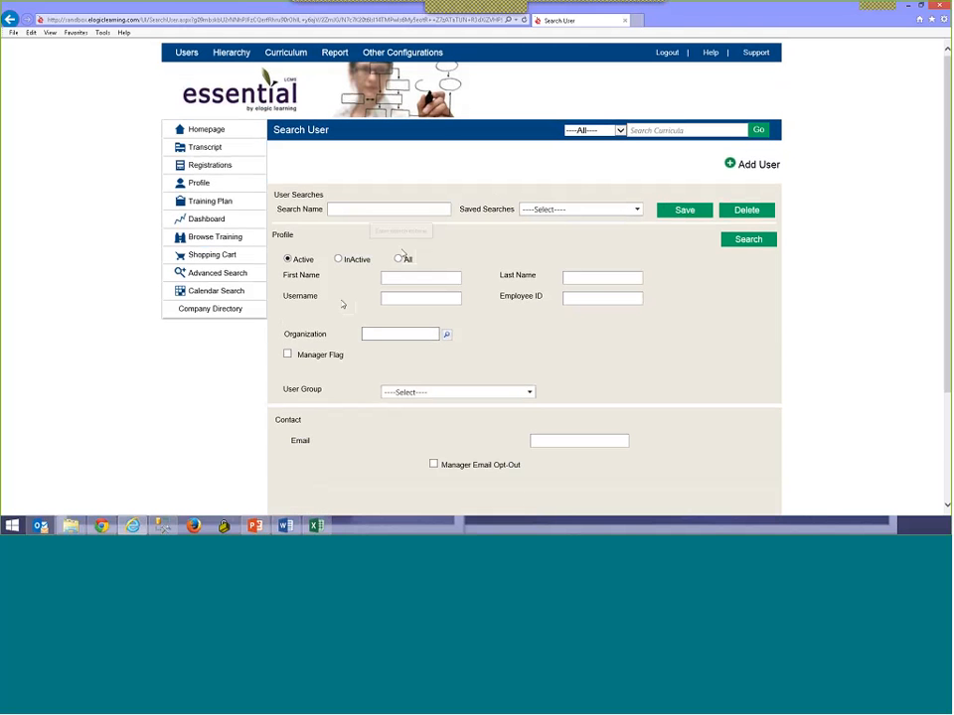
pyautogui.scroll(-2, 340, 304)
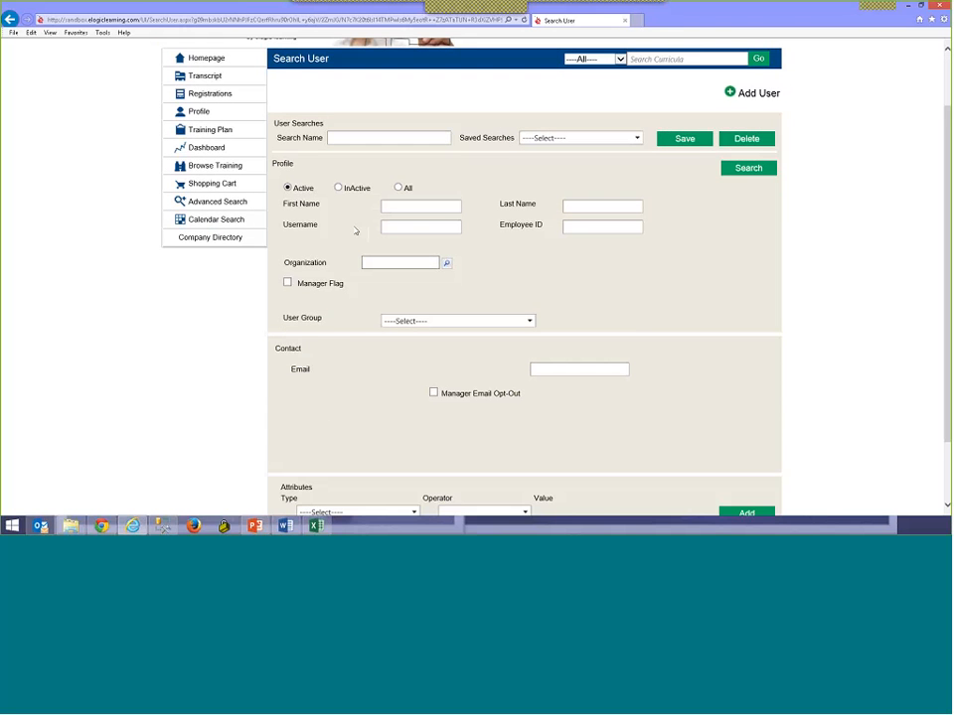
# - Look over the organization, user group and attribute type options available for the user search
pyautogui.click(367, 264)
pyautogui.scroll(-2, 424, 280)
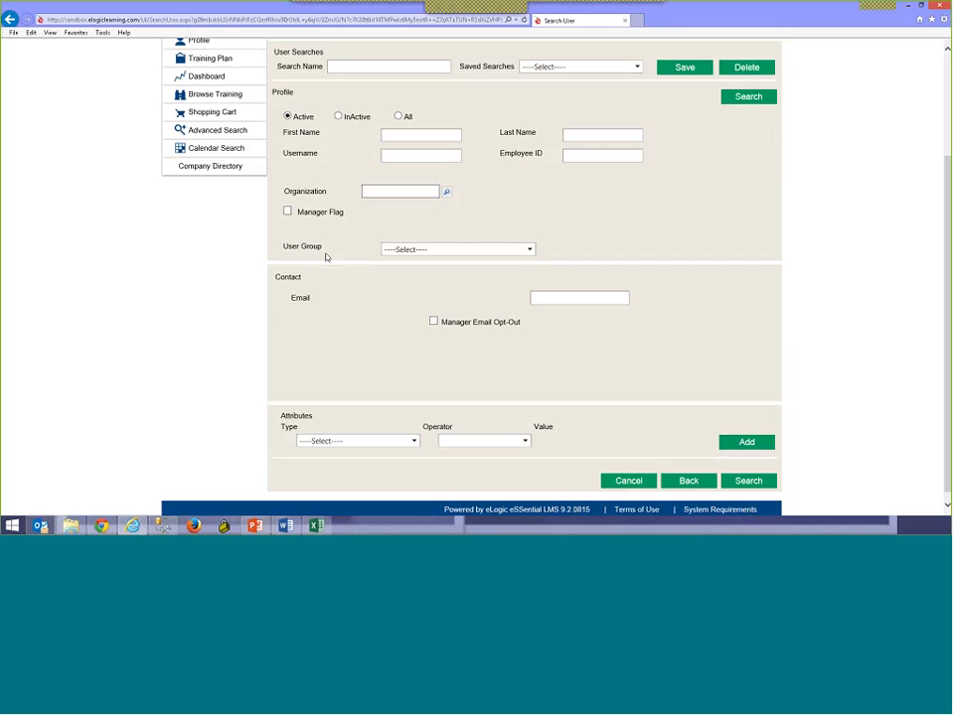
pyautogui.scroll(-1, 325, 256)
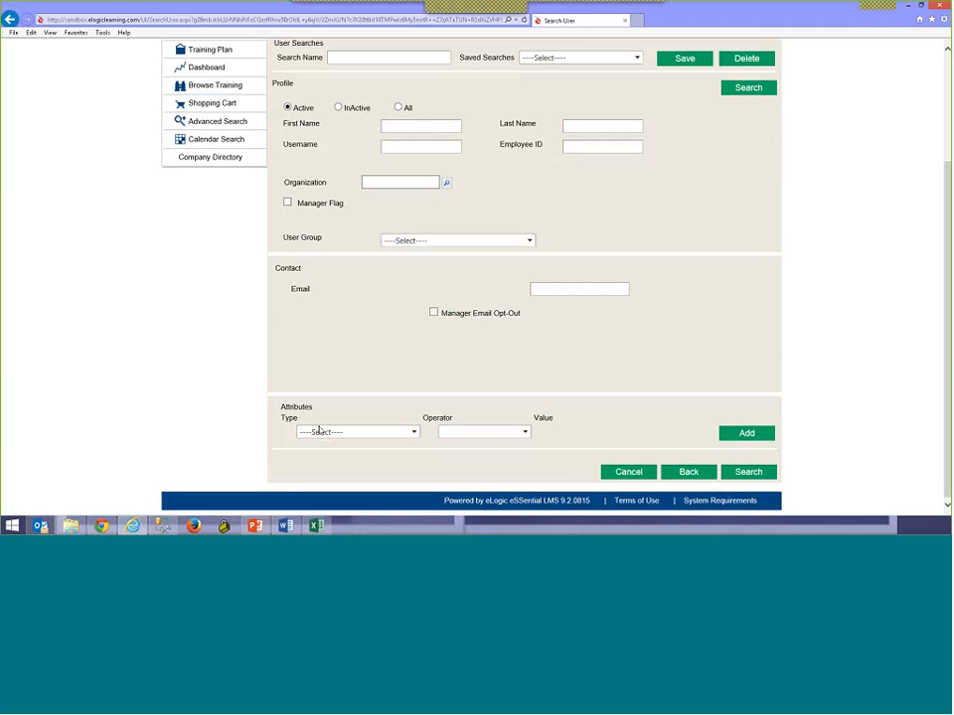
pyautogui.click(412, 432)
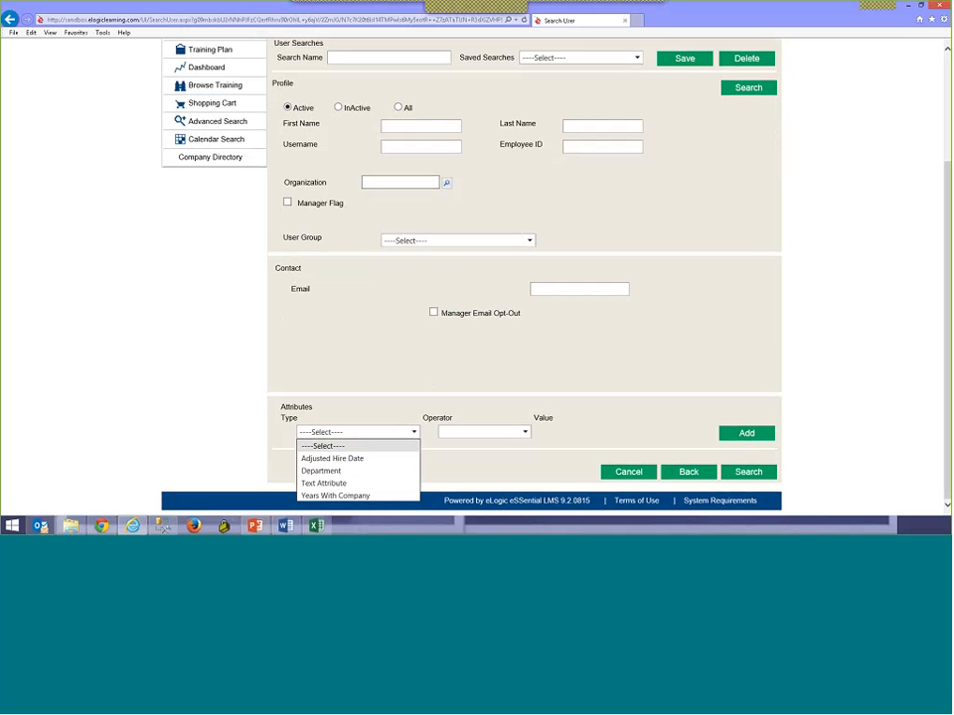
pyautogui.click(328, 446)
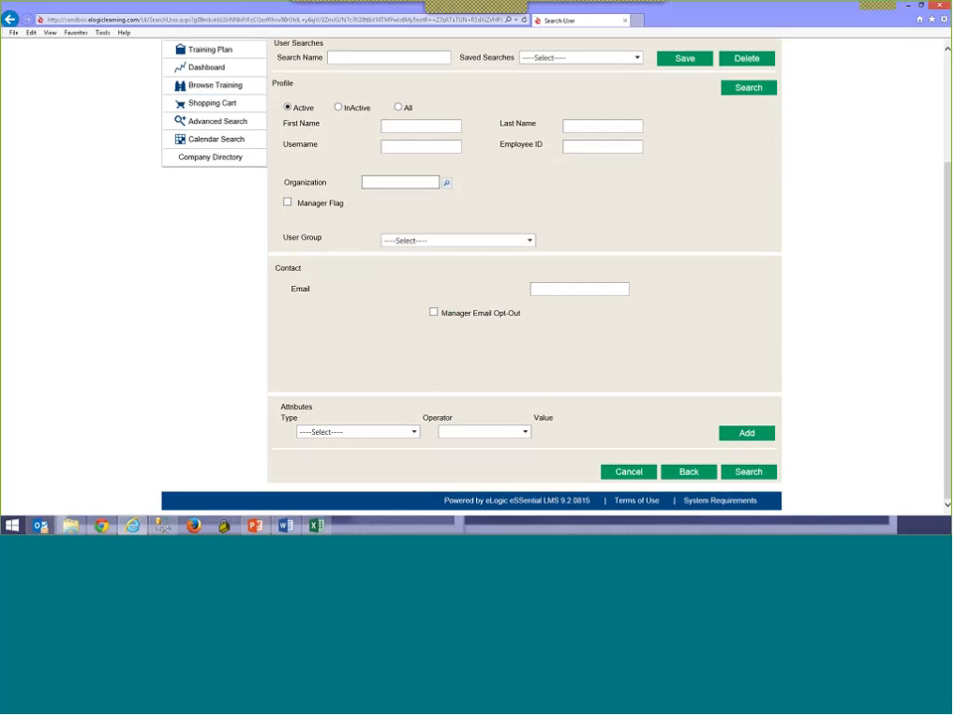
# - Run the user search without extra profile criteria and add the eSSential Administrator account to the group
pyautogui.click(750, 472)
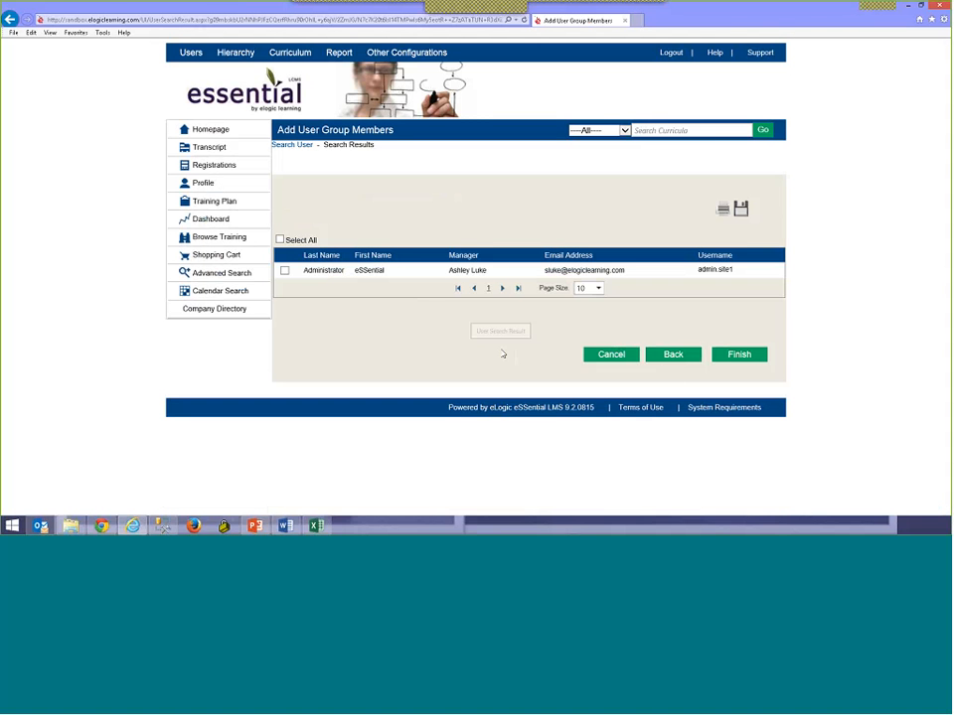
pyautogui.click(284, 270)
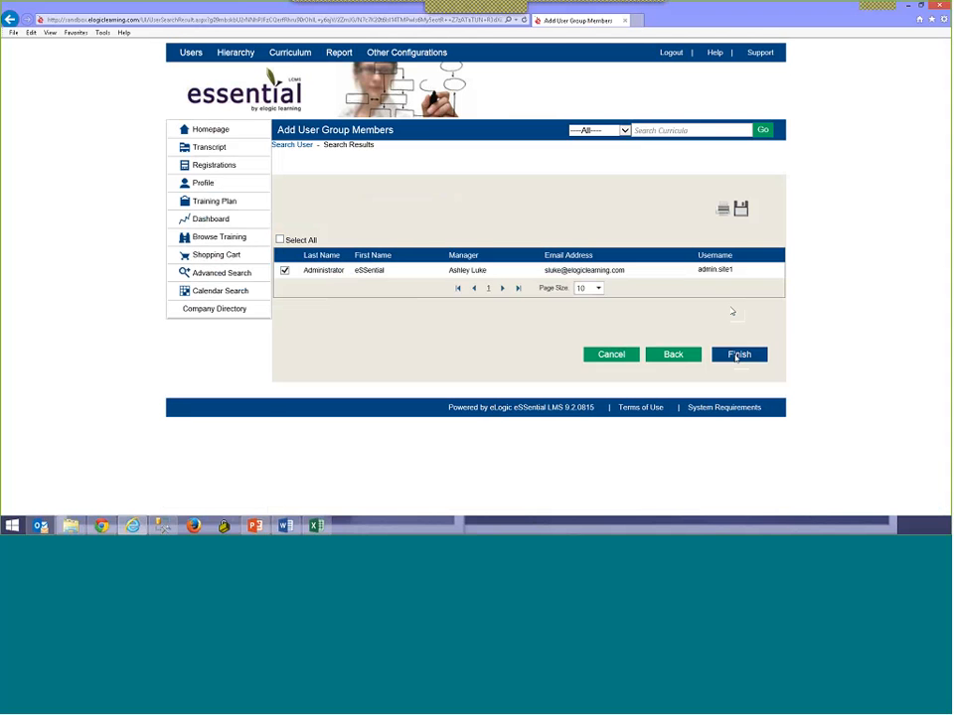
pyautogui.click(739, 355)
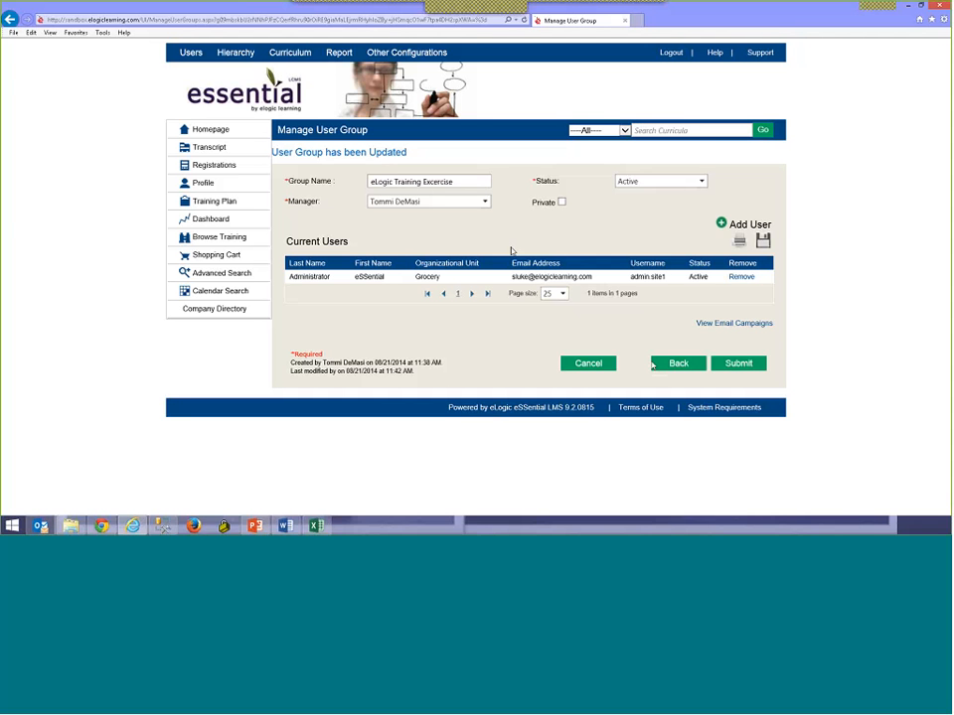
# - Start a new user group named "eLogic Training Excercise 2" and assign its manager
pyautogui.moveTo(191, 52)
pyautogui.click(197, 90)
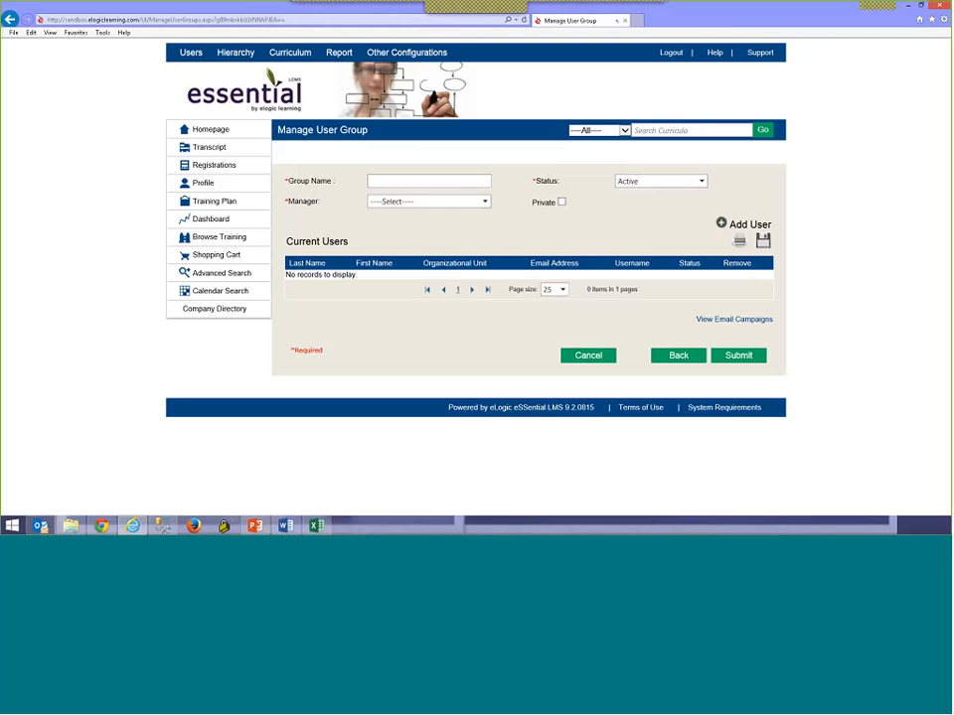
pyautogui.click(420, 183)
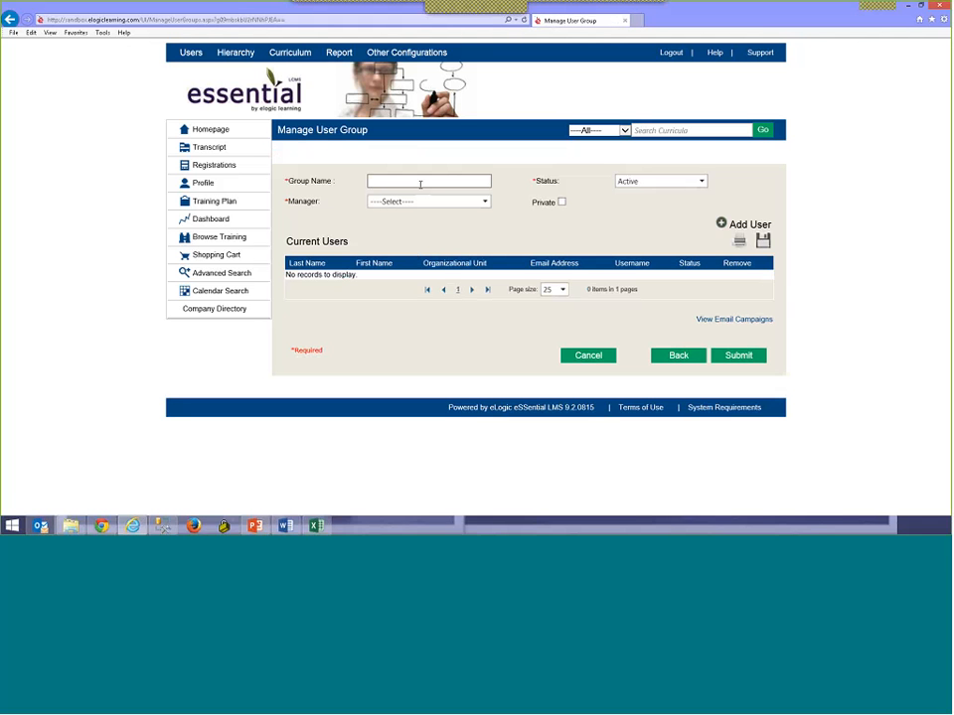
pyautogui.write('Excel')
pyautogui.press('BackSpace')
pyautogui.press('BackSpace')
pyautogui.press('BackSpace')
pyautogui.press('BackSpace')
pyautogui.write('Trai')
pyautogui.write('nin')
pyautogui.write('g')
pyautogui.write(' Ex')
pyautogui.write('cer')
pyautogui.write('cise 2')
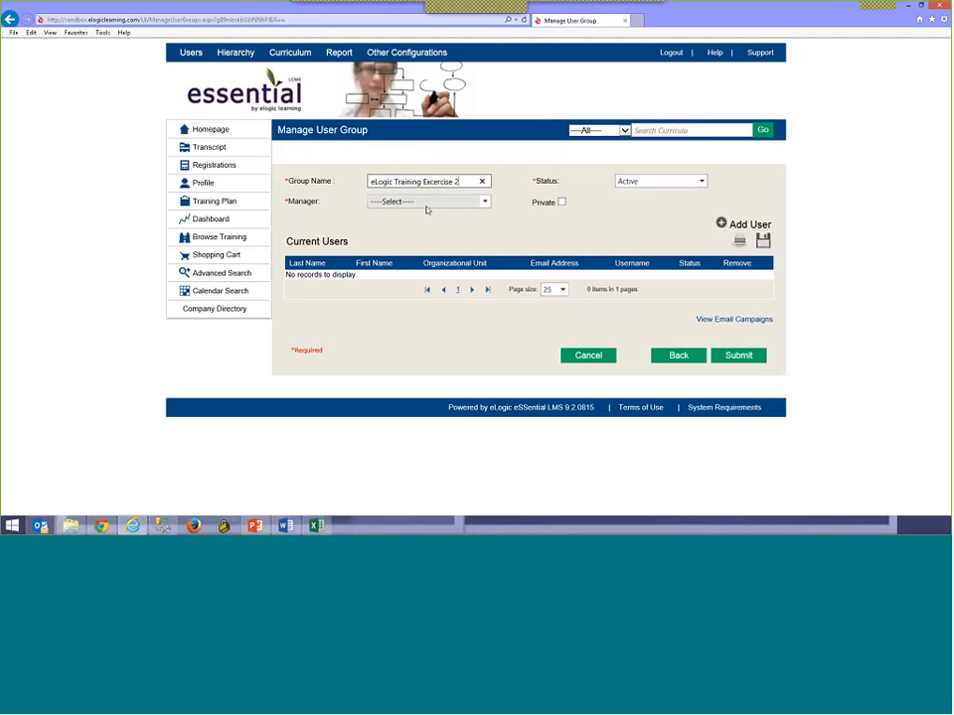
pyautogui.click(427, 201)
pyautogui.click(425, 238)
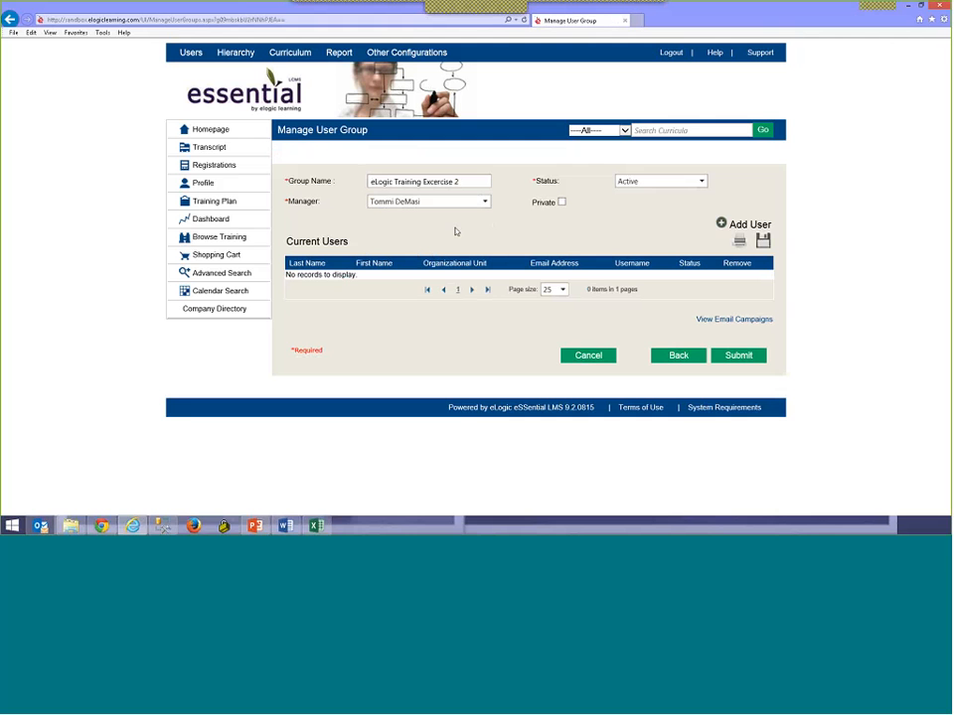
# - Search for new group members by user profile only, limited to active users in the Grocery organization
pyautogui.click(743, 223)
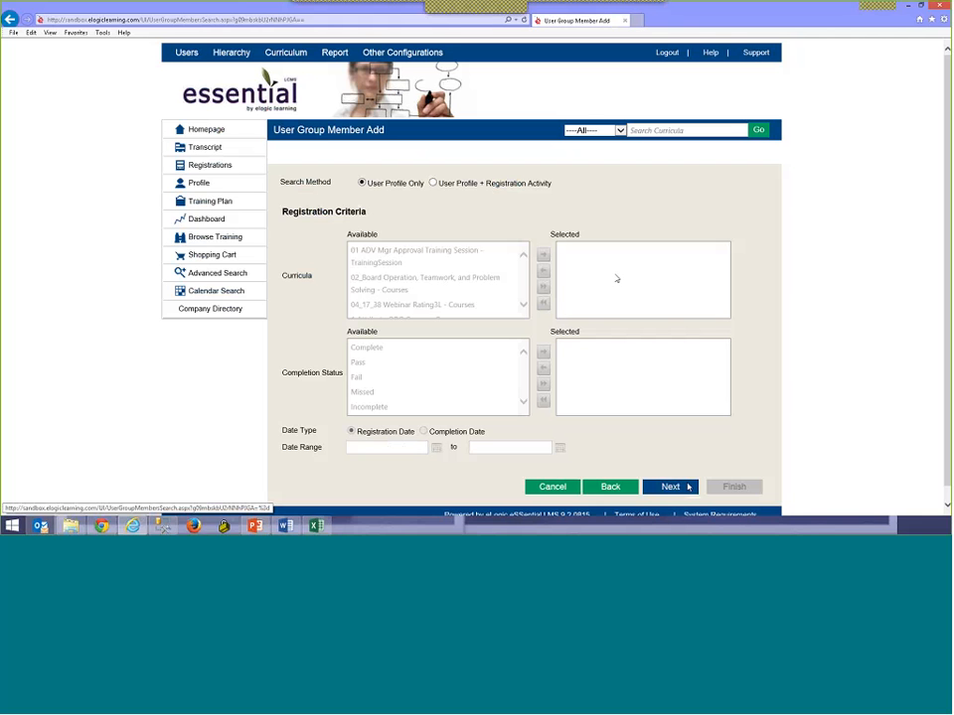
pyautogui.click(684, 486)
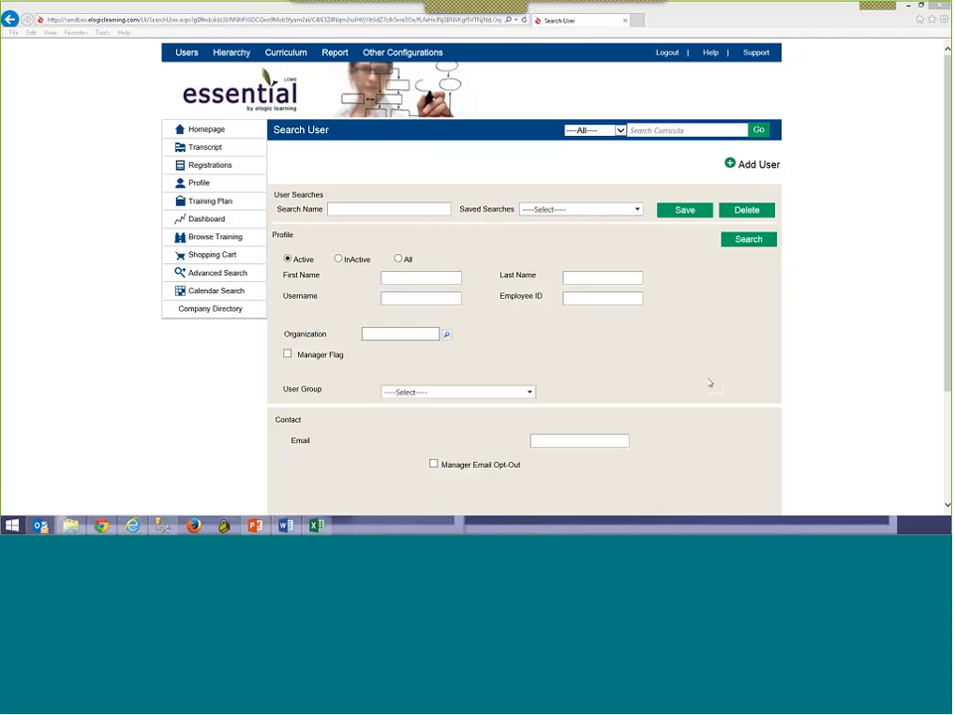
pyautogui.scroll(-3, 620, 349)
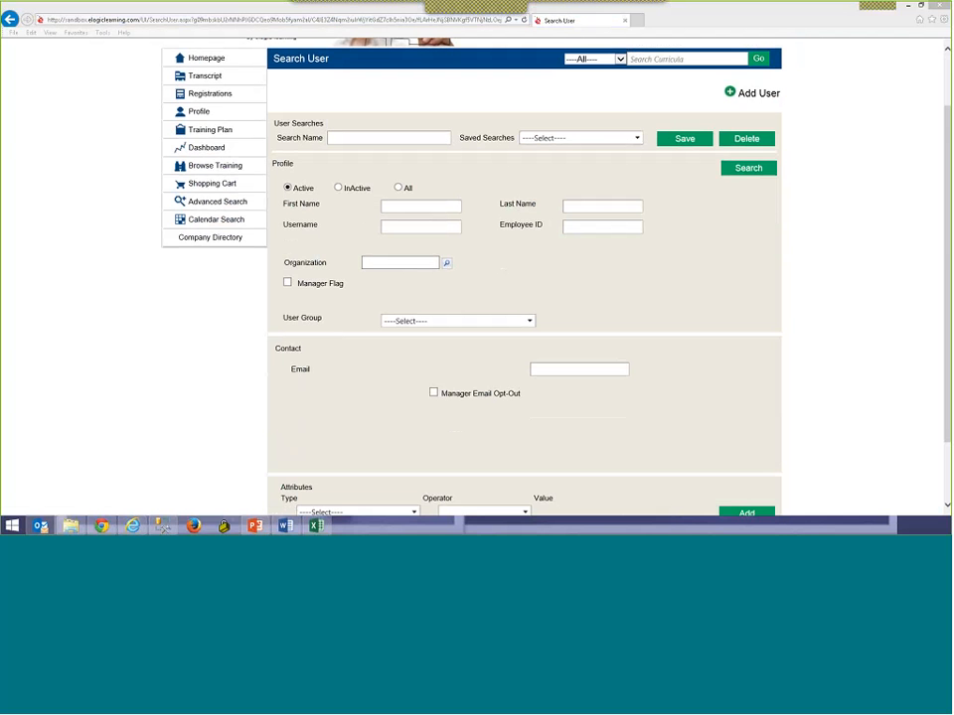
pyautogui.click(610, 285)
pyautogui.scroll(-3, 509, 300)
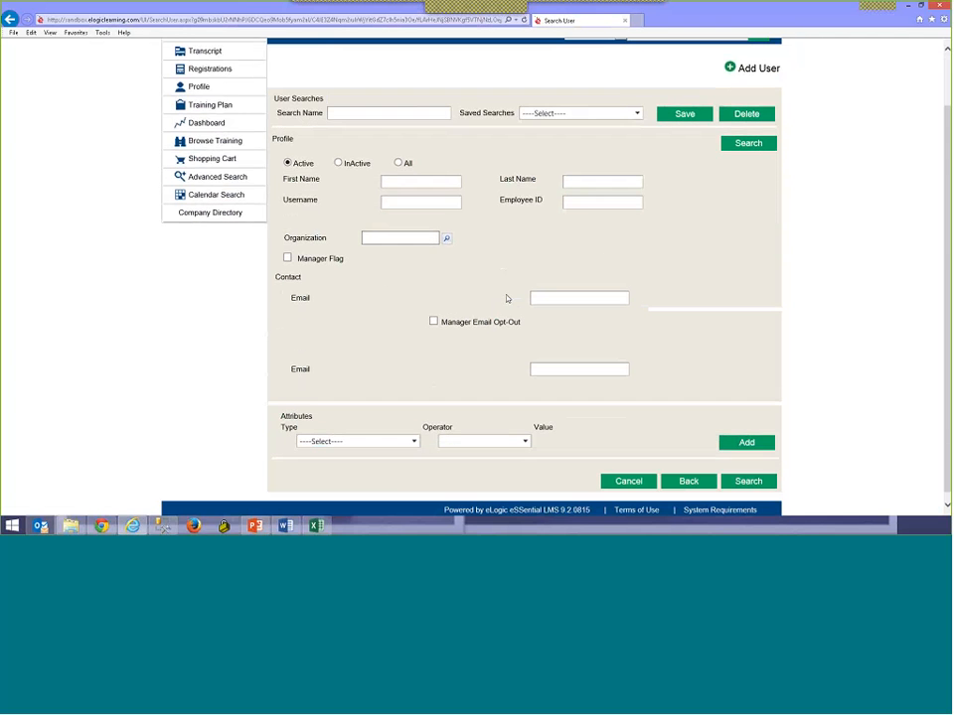
pyautogui.scroll(3, 378, 153)
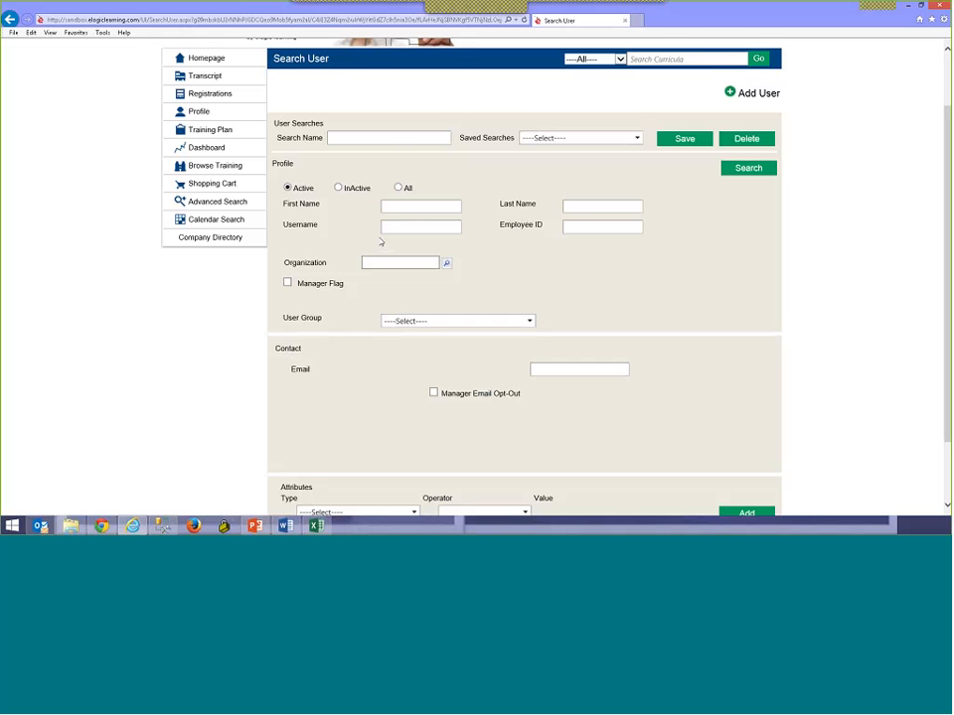
pyautogui.scroll(-1, 379, 241)
pyautogui.scroll(-2, 379, 241)
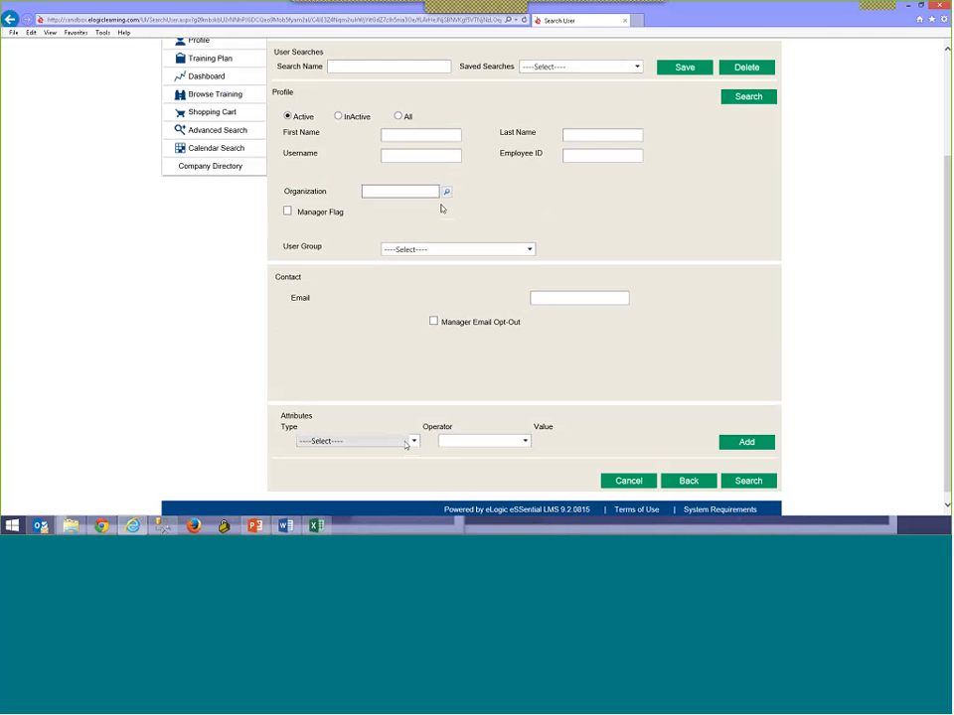
pyautogui.click(446, 192)
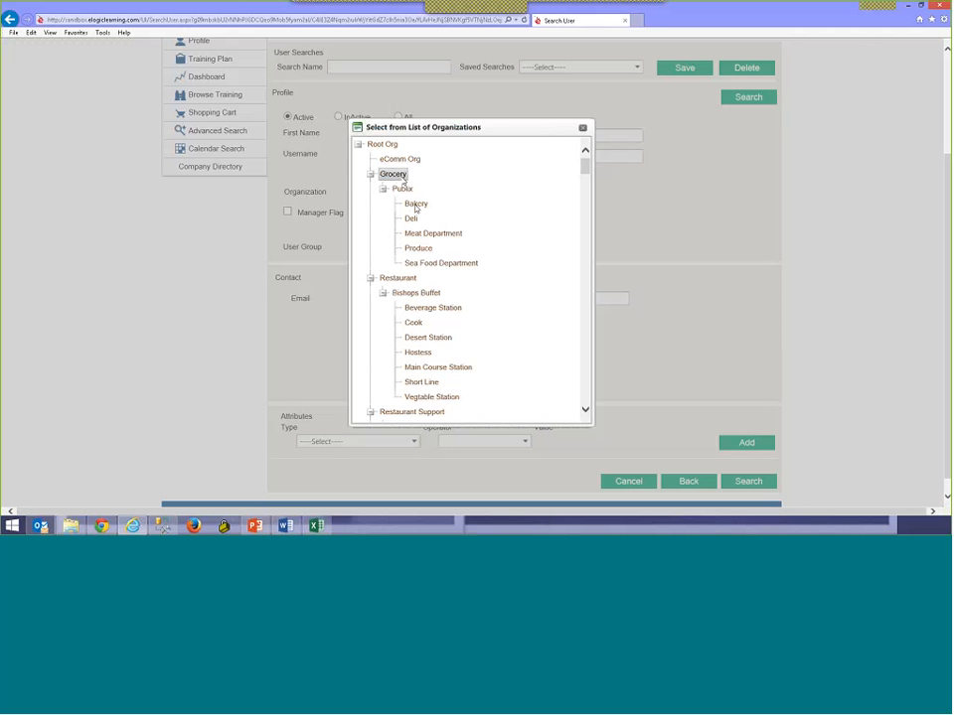
pyautogui.click(402, 177)
pyautogui.click(758, 482)
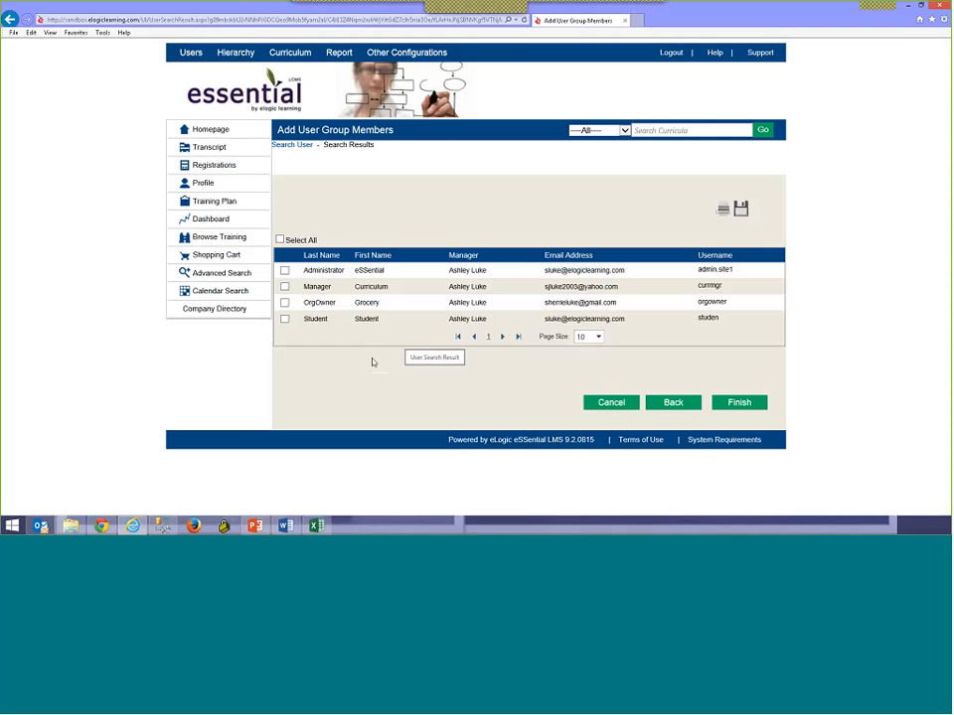
# - Add the Curriculum Manager and Grocery OrgOwner accounts from the results to the group
pyautogui.click(285, 287)
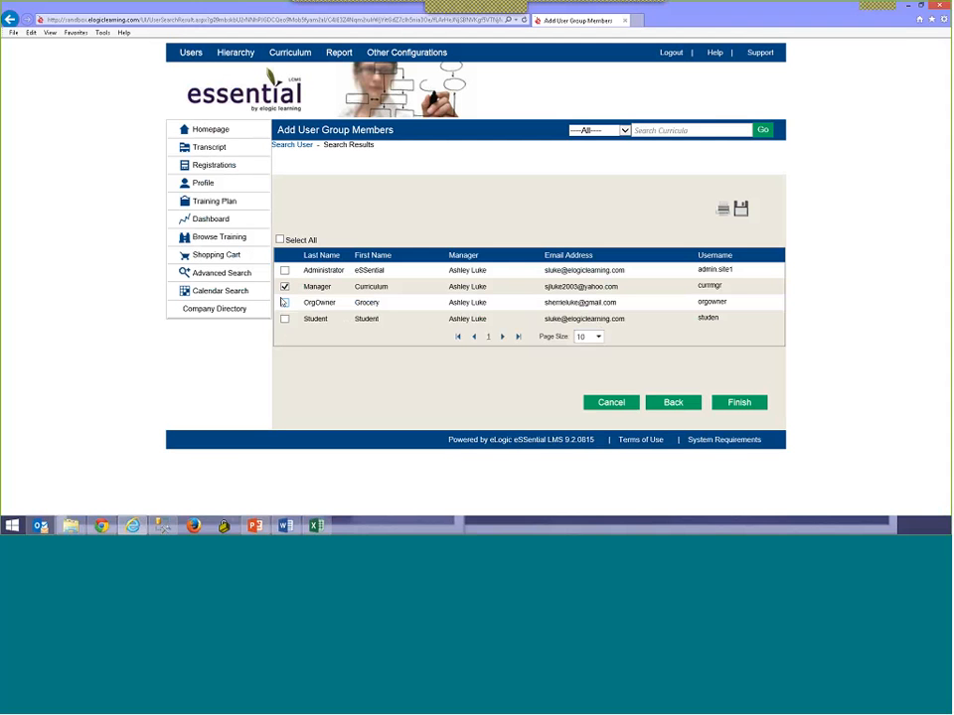
pyautogui.click(284, 302)
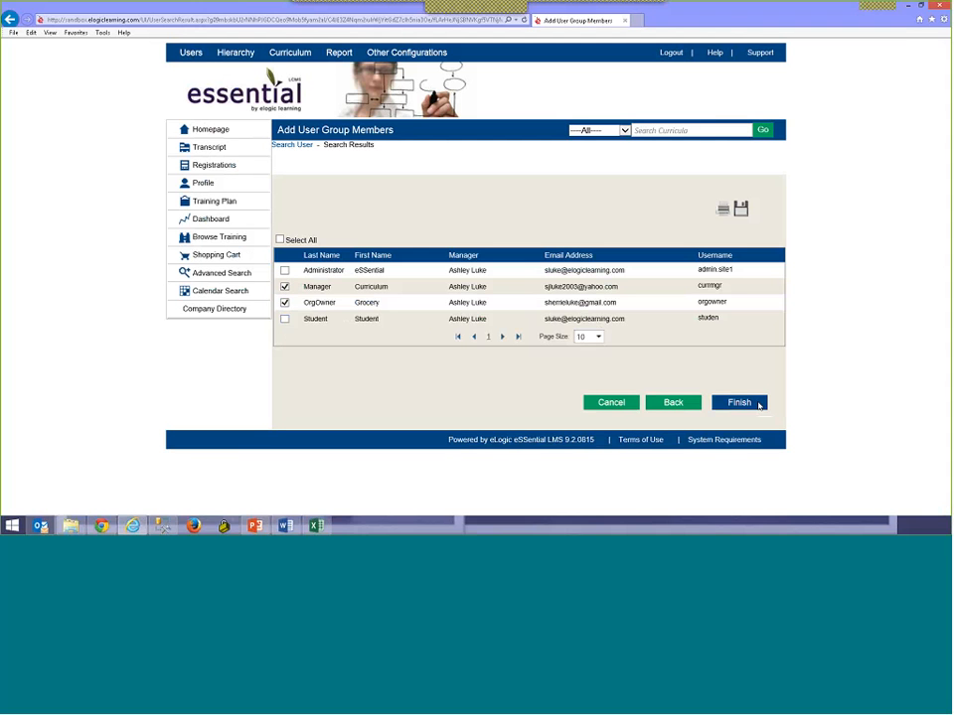
pyautogui.click(739, 402)
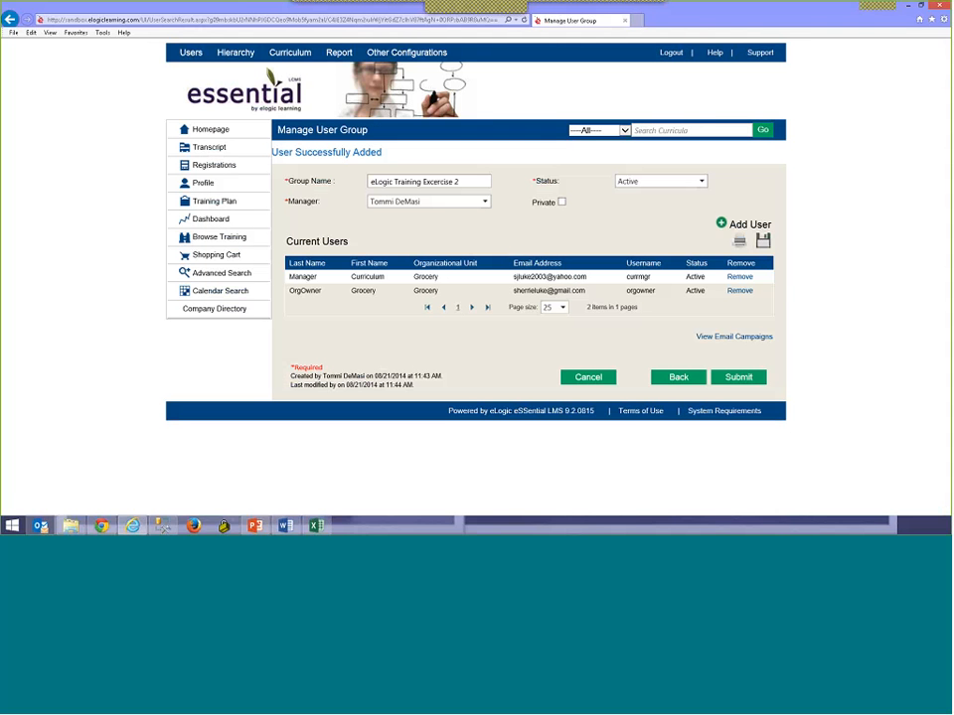
# - Search for further group members among active users in the Root Org organization
pyautogui.click(737, 229)
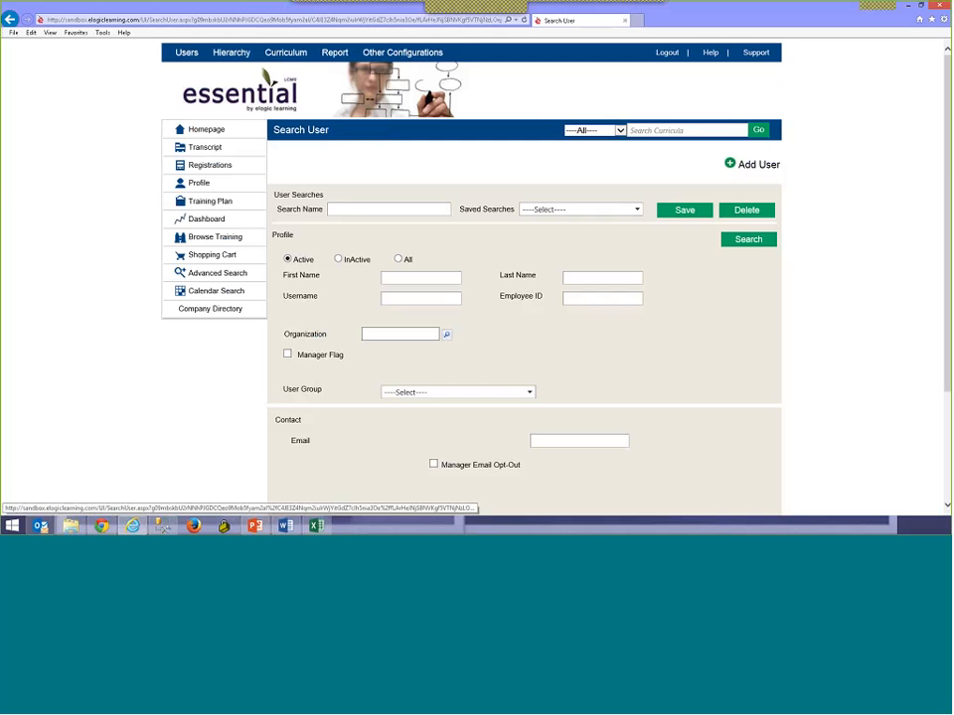
pyautogui.click(446, 335)
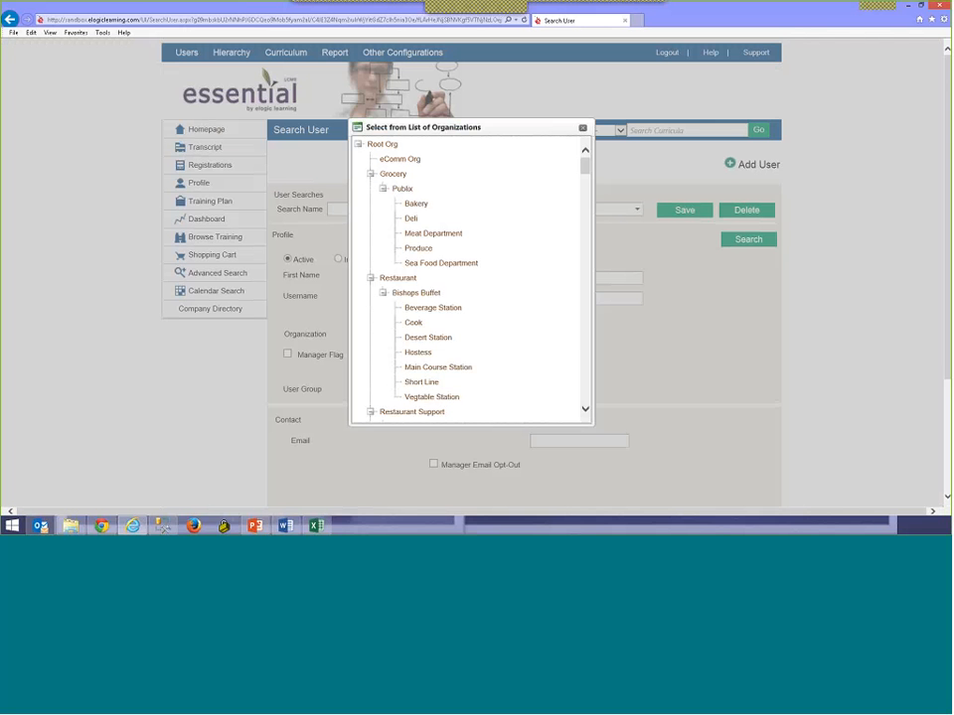
pyautogui.click(387, 145)
pyautogui.click(752, 241)
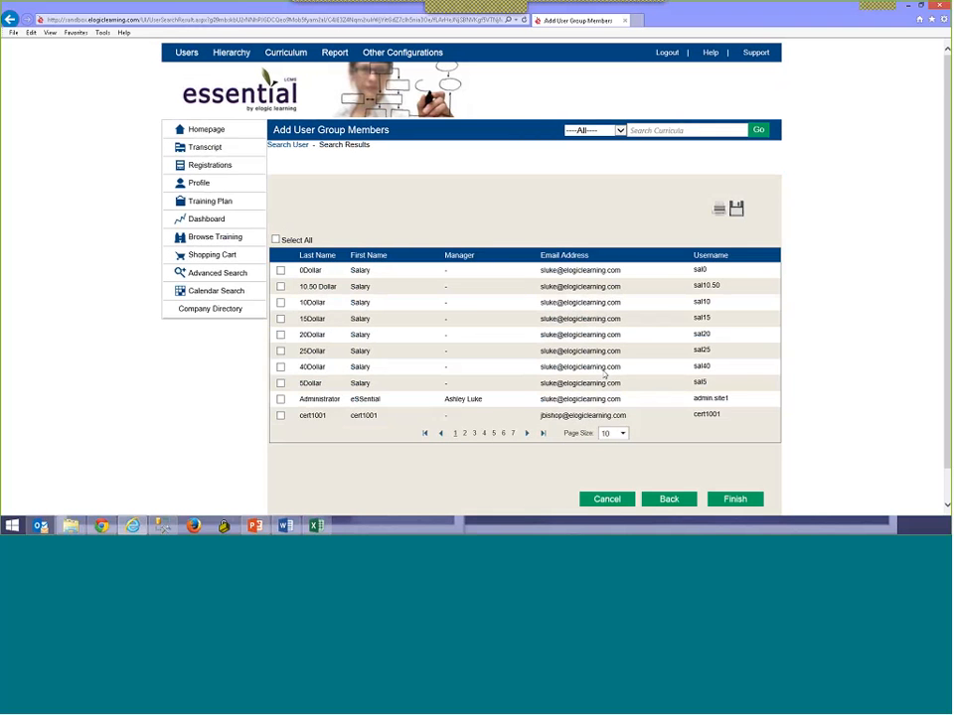
# - Add the Dropdown Maintenance account and two more users from result pages 4 and 3 to the group
pyautogui.click(495, 434)
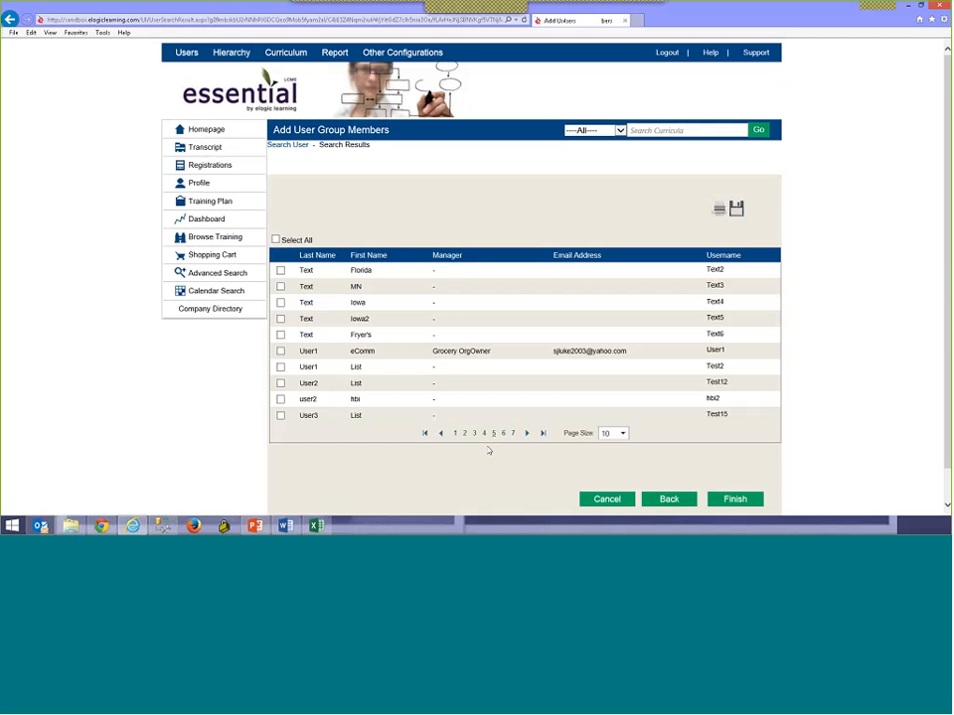
pyautogui.click(485, 434)
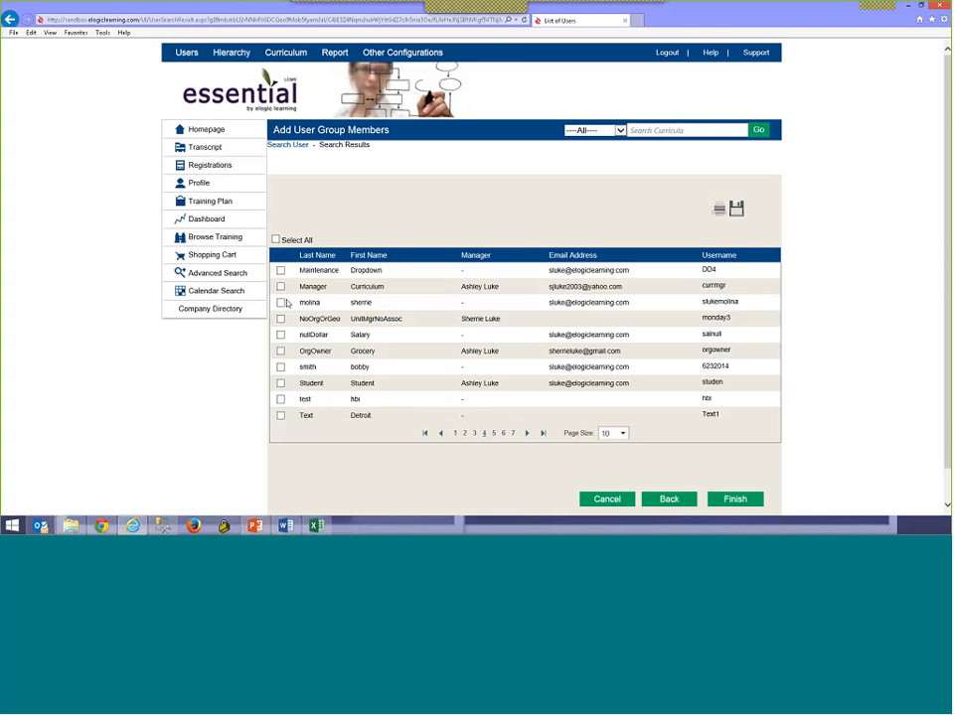
pyautogui.click(281, 286)
pyautogui.click(280, 271)
pyautogui.click(474, 433)
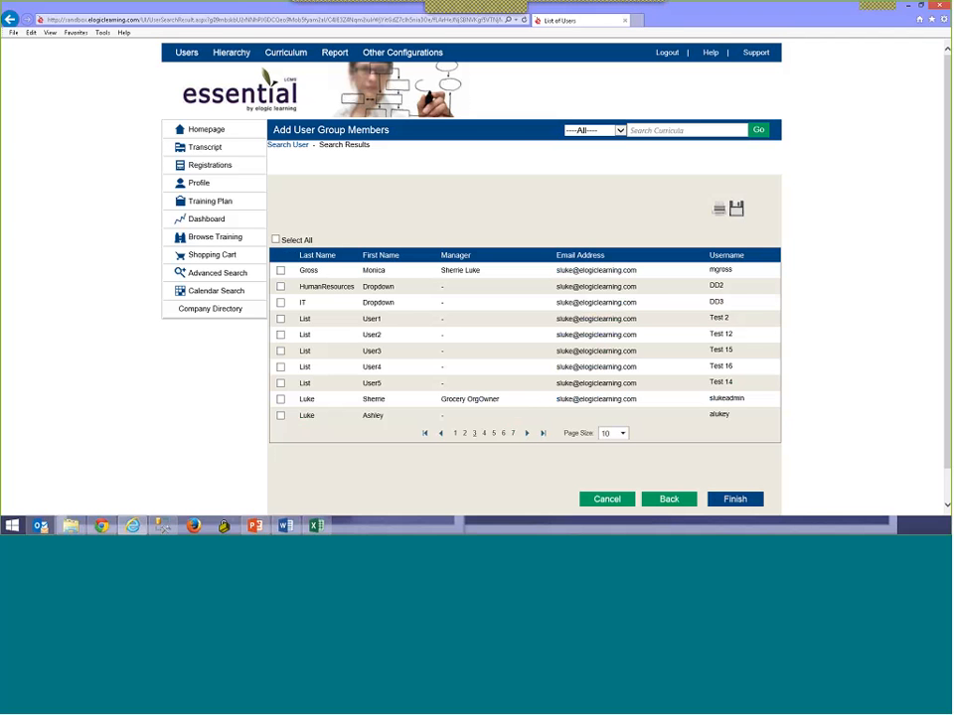
pyautogui.click(281, 398)
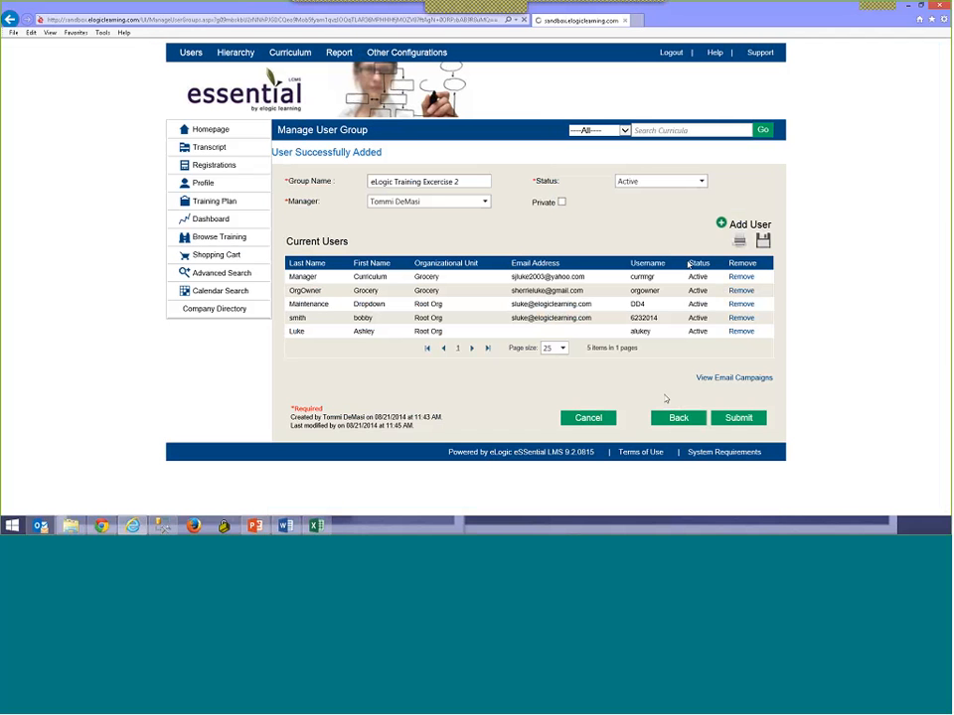
# - Find one more user by first name, add that user to the group and submit the group
pyautogui.click(727, 378)
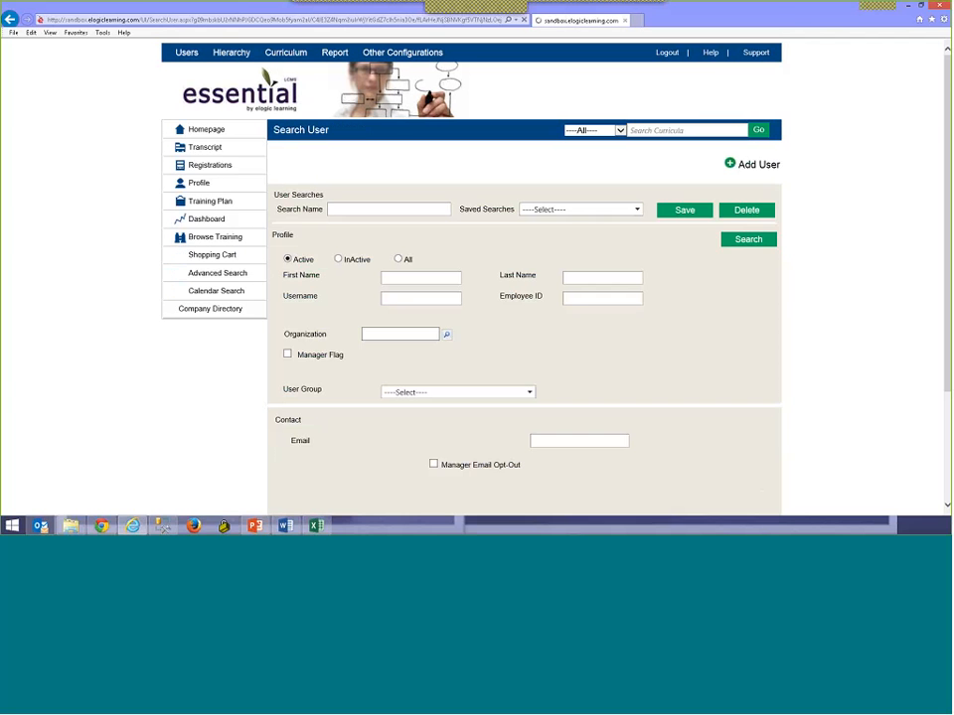
pyautogui.click(418, 275)
pyautogui.write('tommi')
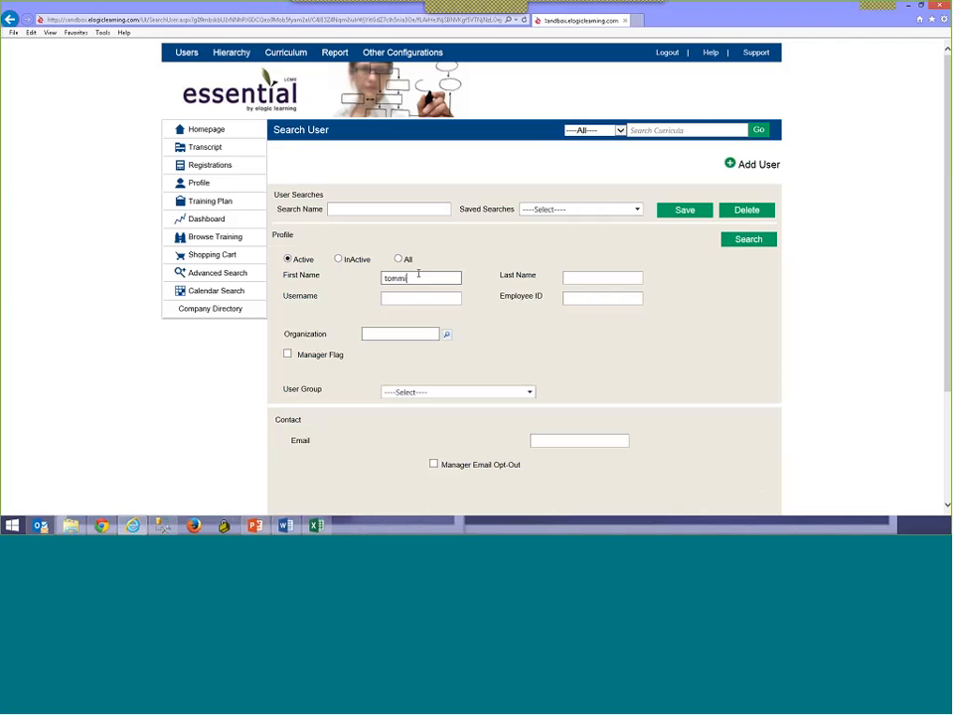
pyautogui.press('Return')
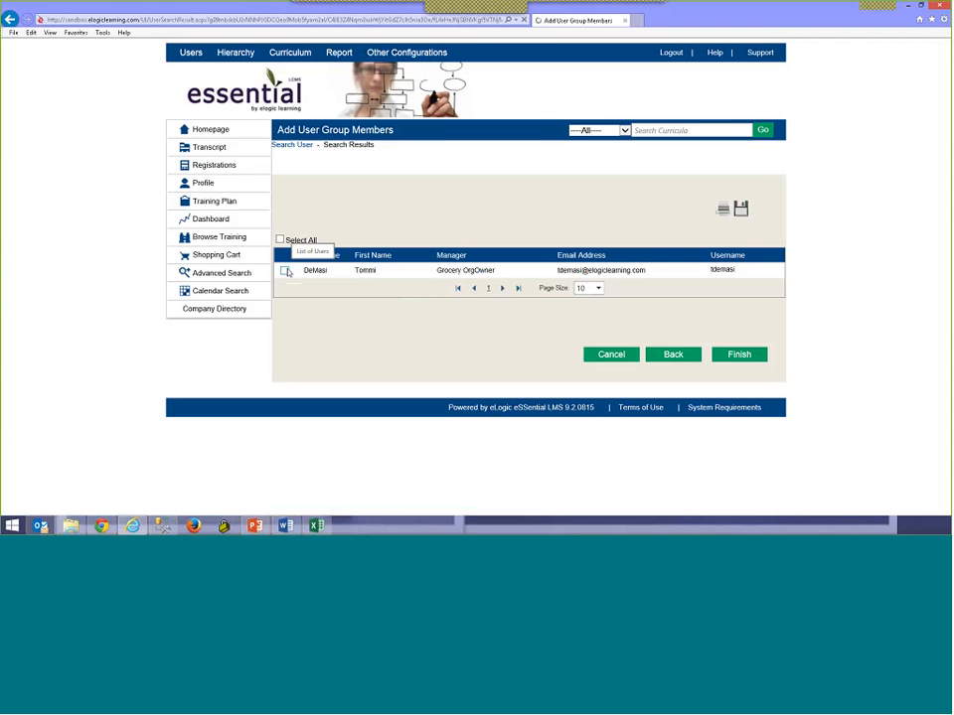
pyautogui.click(287, 271)
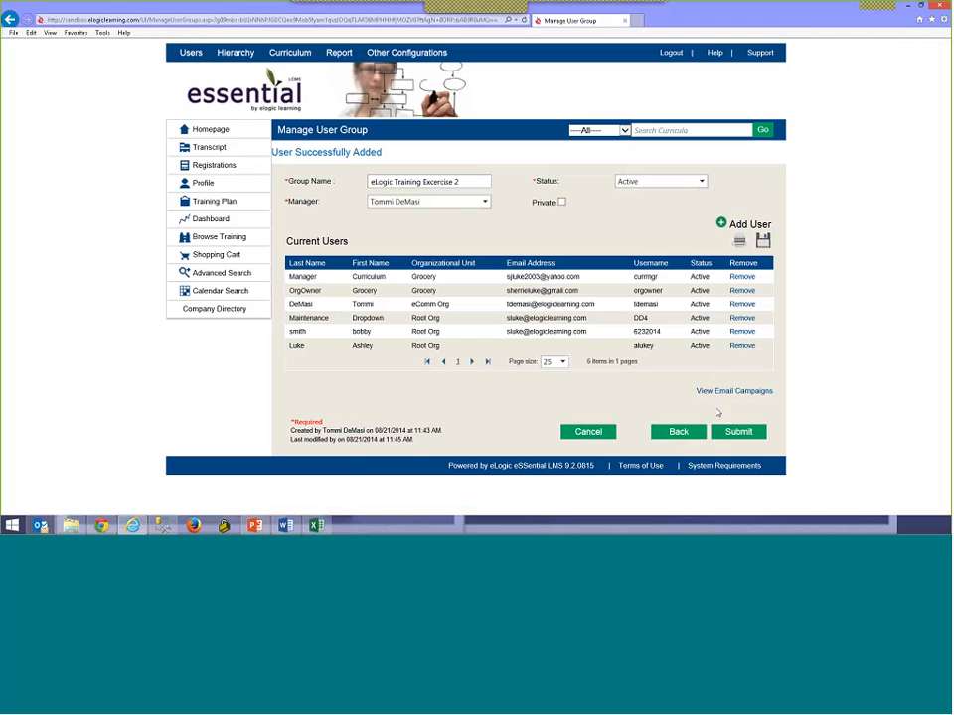
pyautogui.click(729, 431)
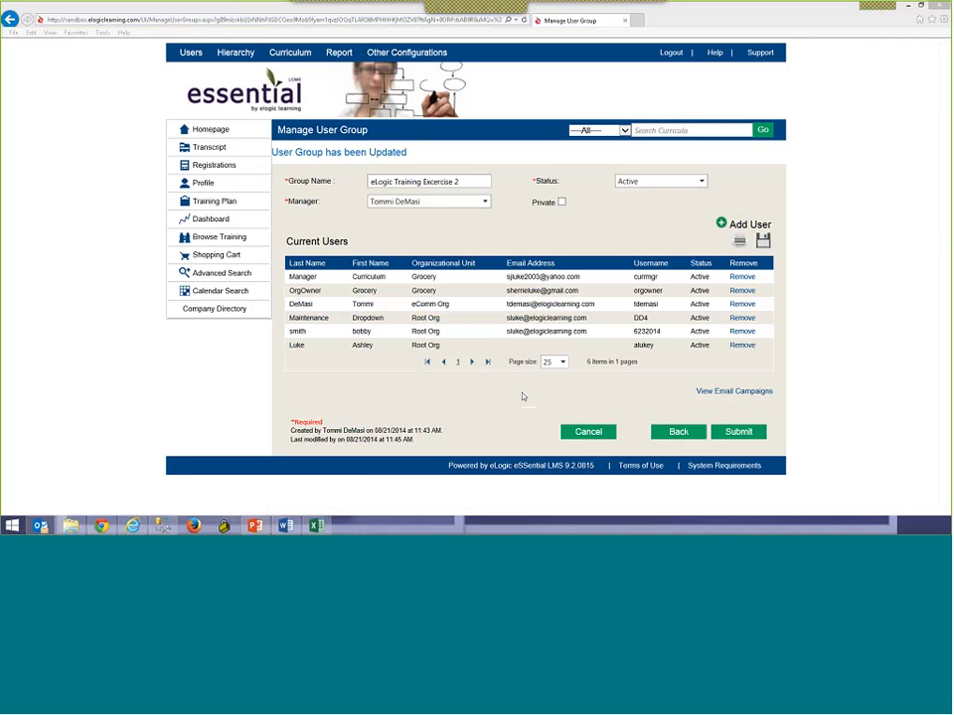
# - Start a group registration in the Registration Wizard for the 1 Learning Path Course curriculum
pyautogui.moveTo(188, 56)
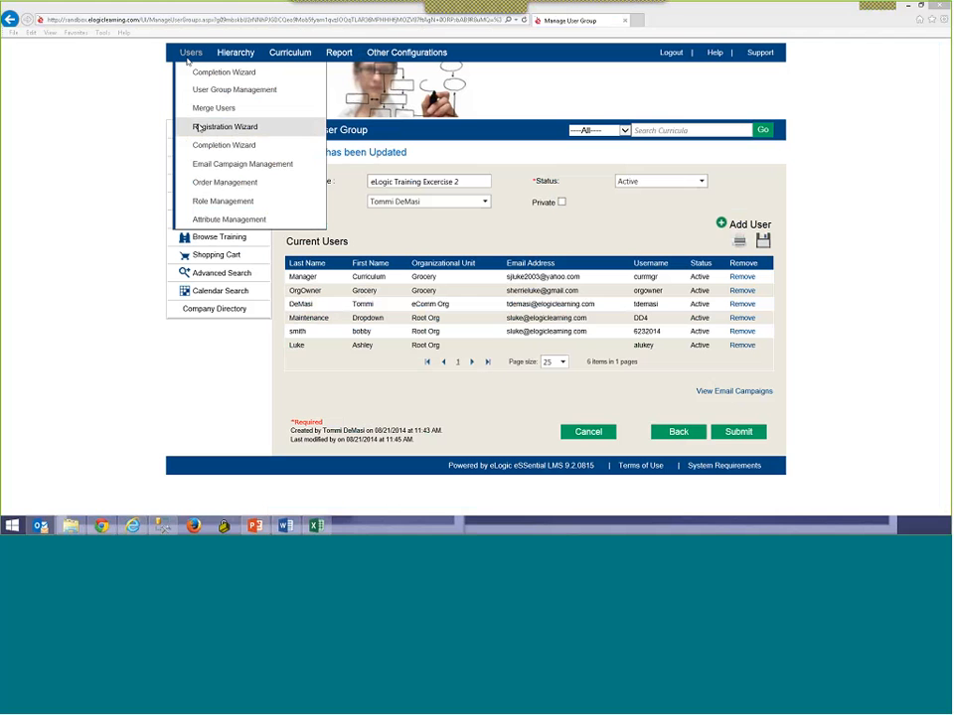
pyautogui.click(198, 127)
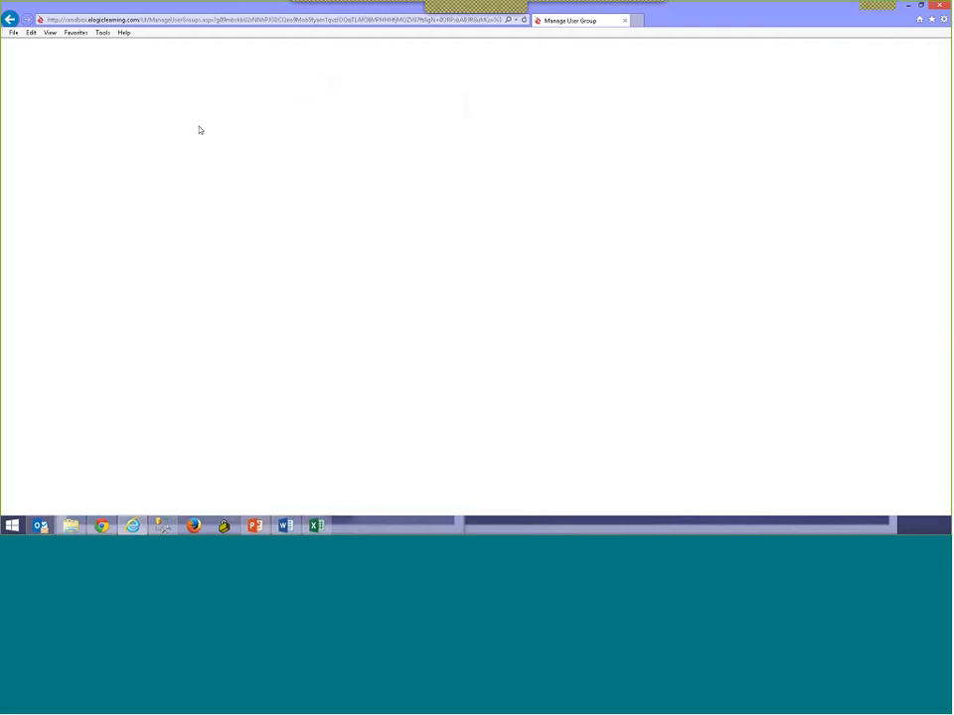
pyautogui.click(417, 227)
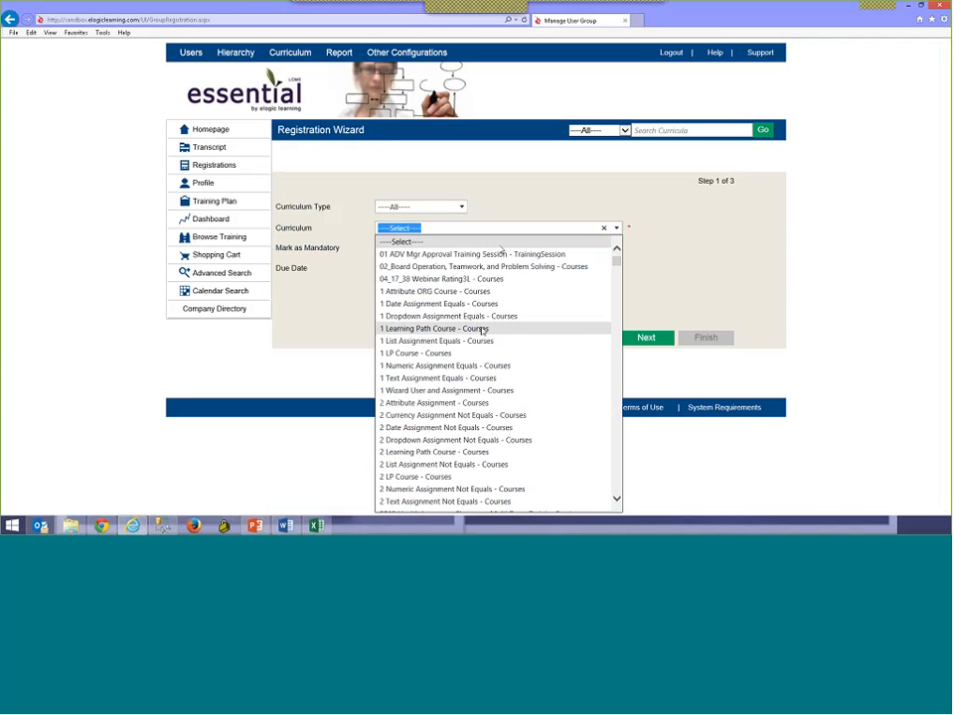
pyautogui.click(484, 329)
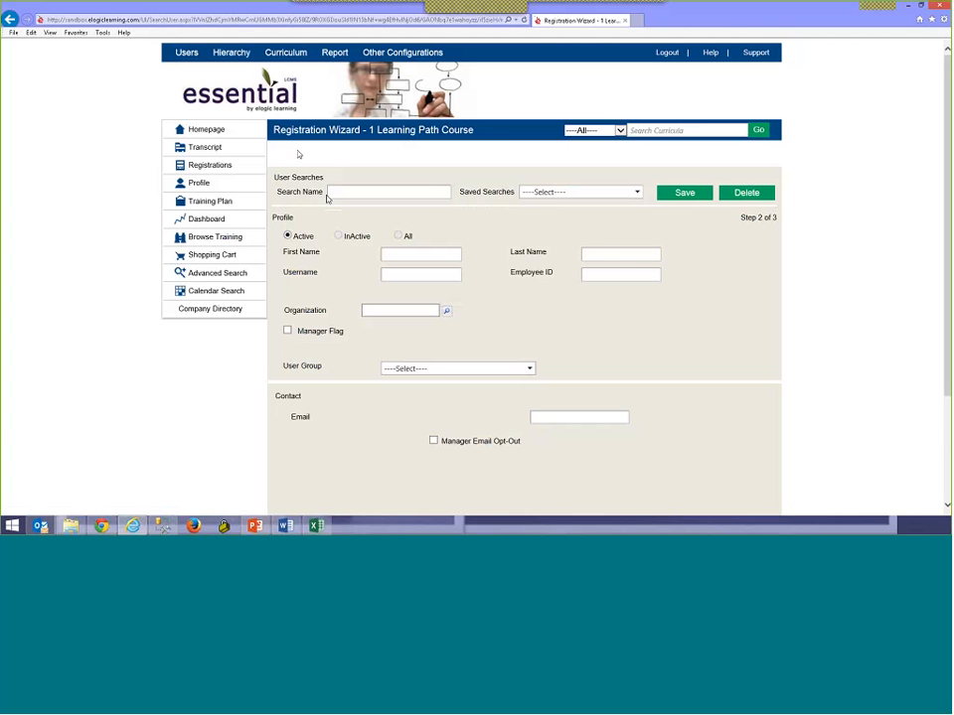
# - Register all active members of the eLogic Training Excercise 2 user group for the course and finish the wizard
pyautogui.scroll(-1, 418, 299)
pyautogui.scroll(-1, 418, 298)
pyautogui.click(472, 297)
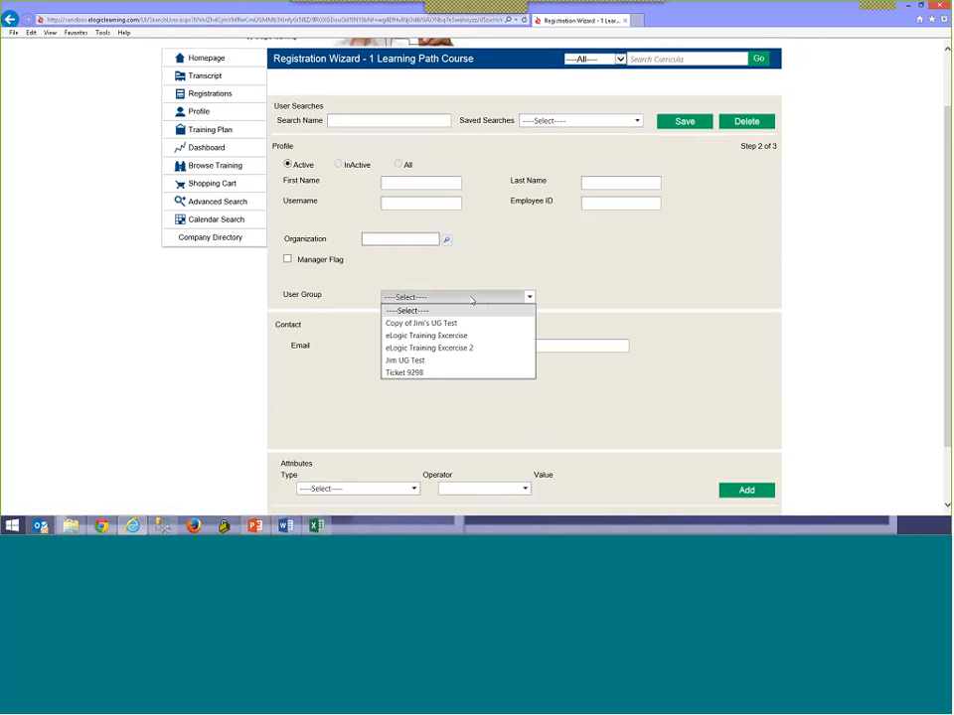
pyautogui.click(479, 349)
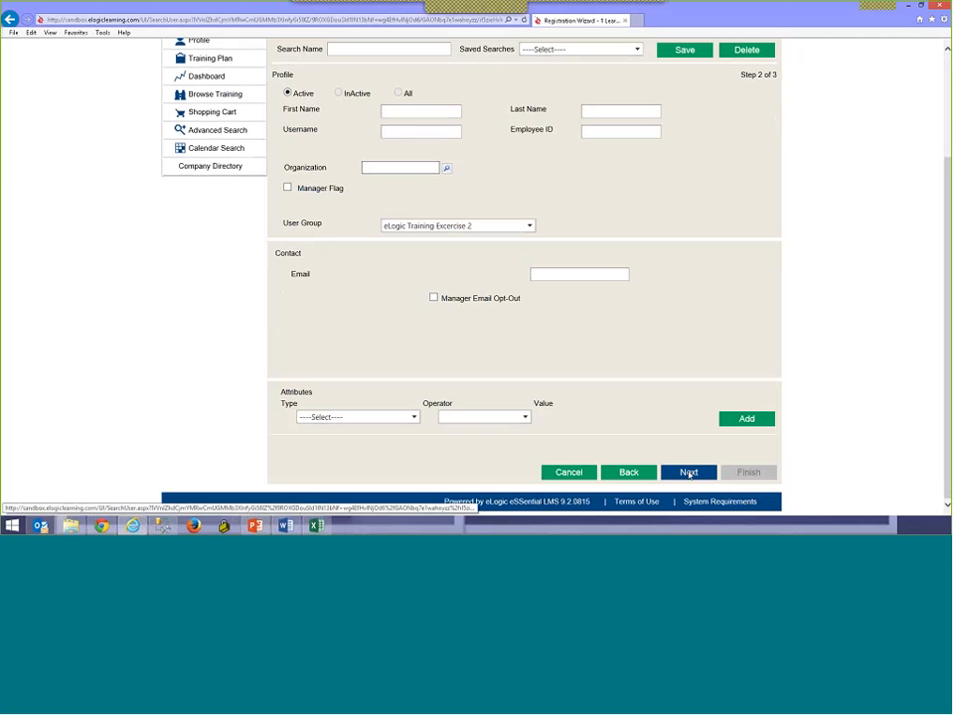
pyautogui.click(686, 471)
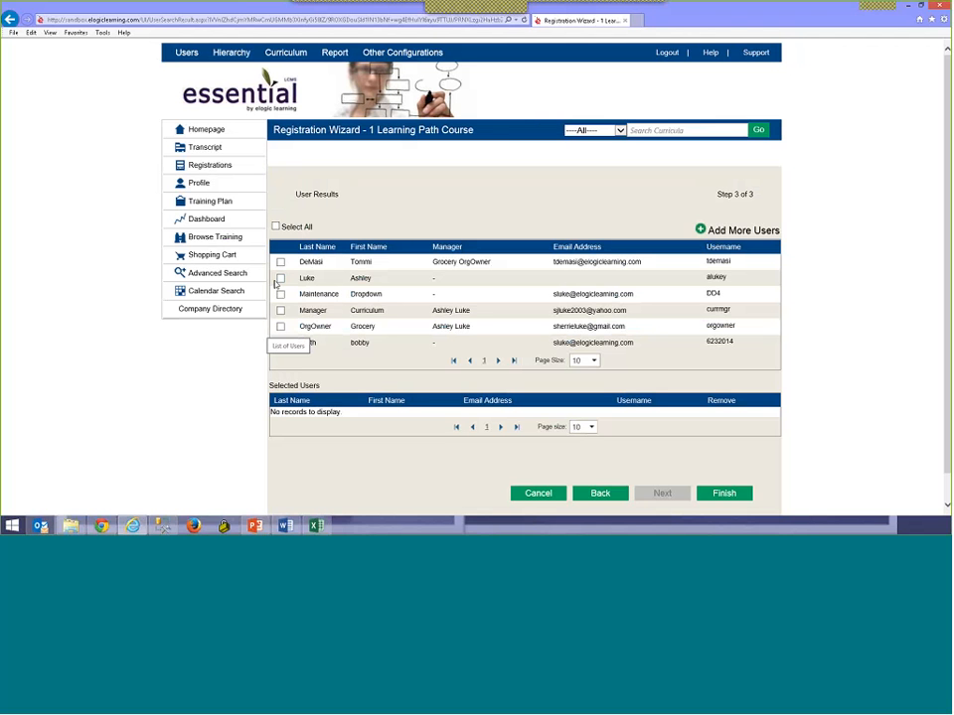
pyautogui.click(275, 227)
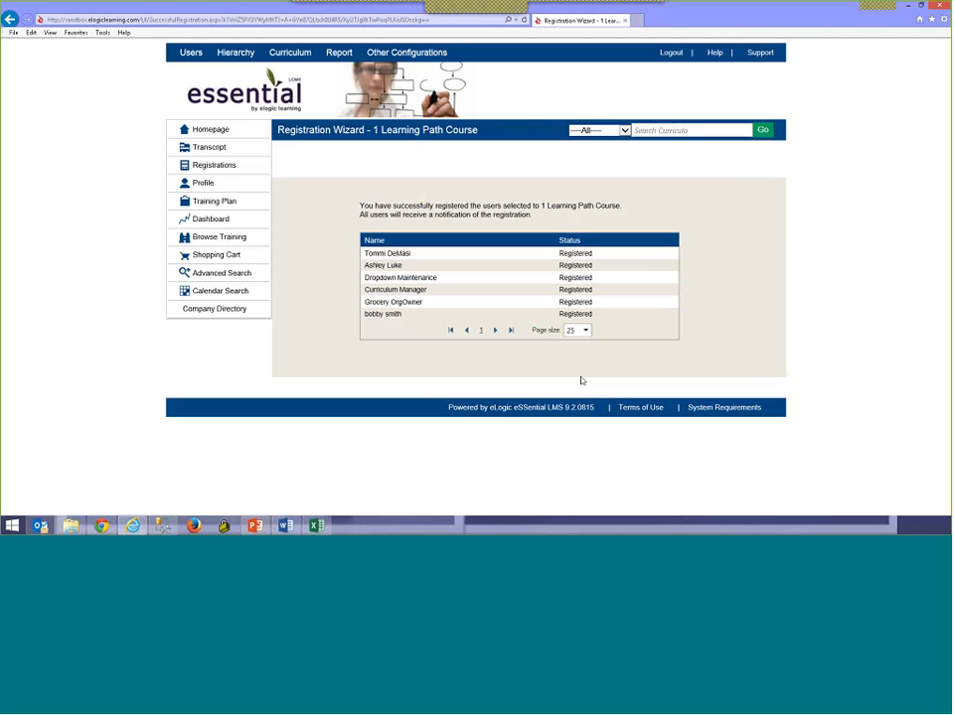
# - Set up new completed registrations in the Completion Wizard for the 2 Date Assignment Not Equals course with completion status Pass
pyautogui.moveTo(191, 52)
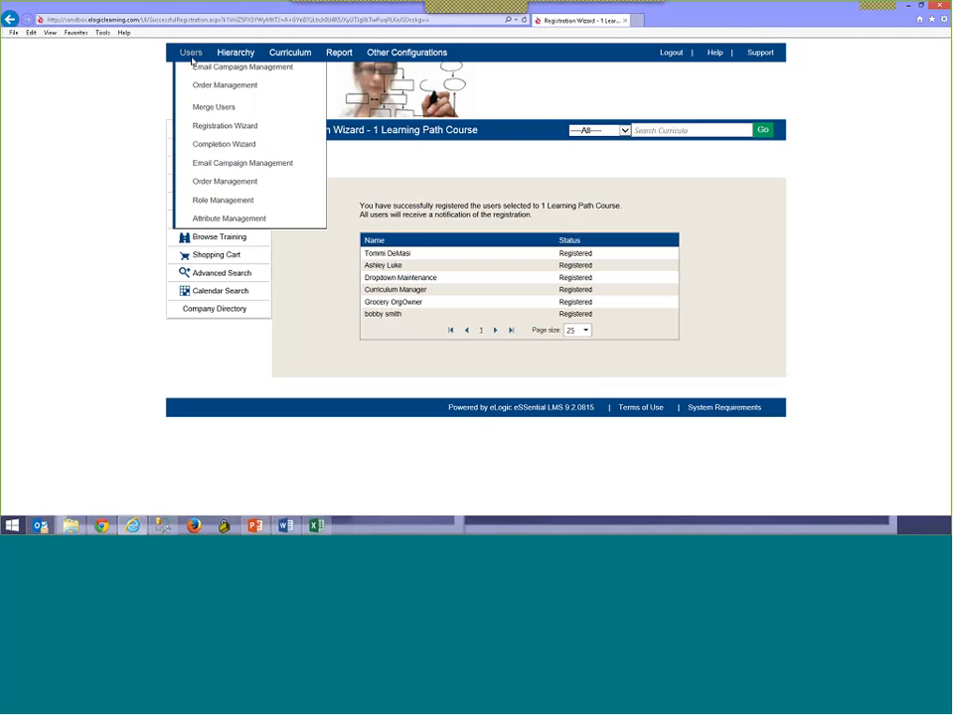
pyautogui.click(210, 147)
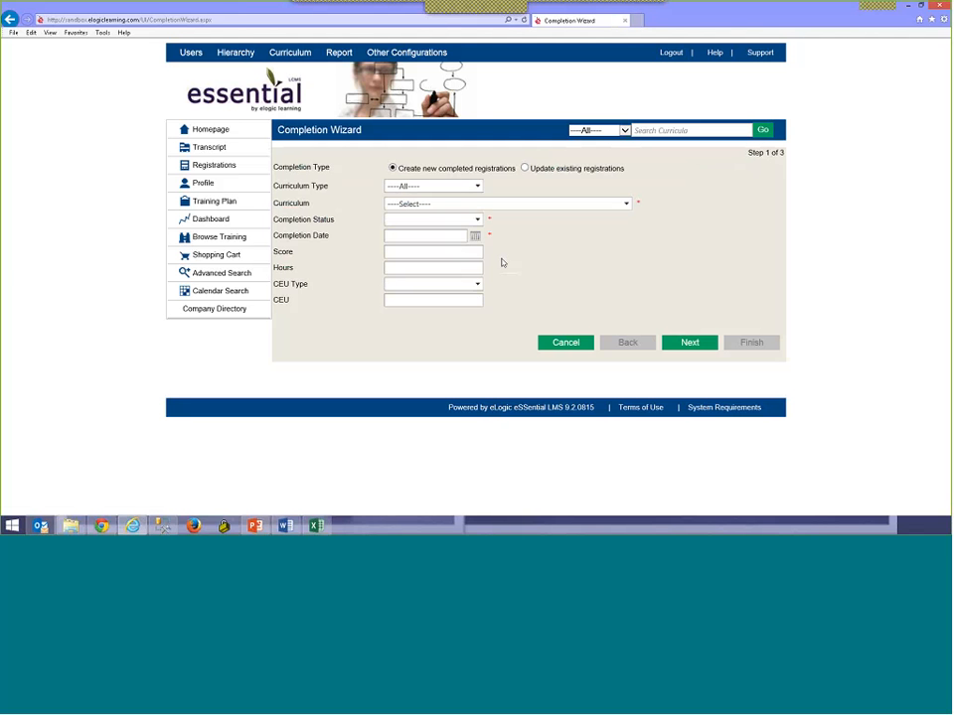
pyautogui.click(485, 204)
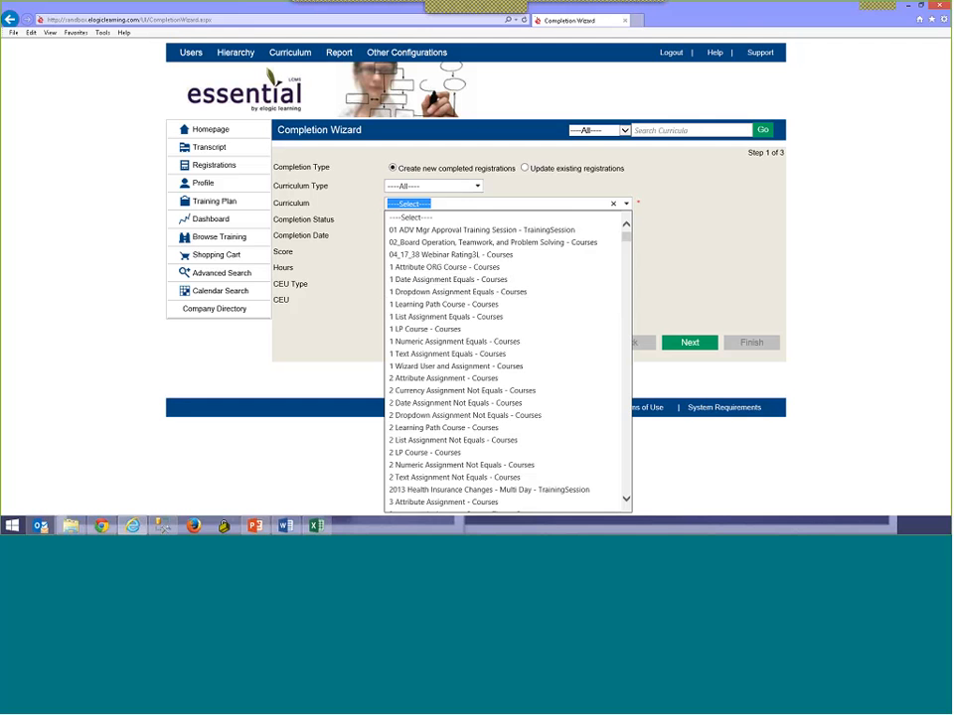
pyautogui.click(523, 401)
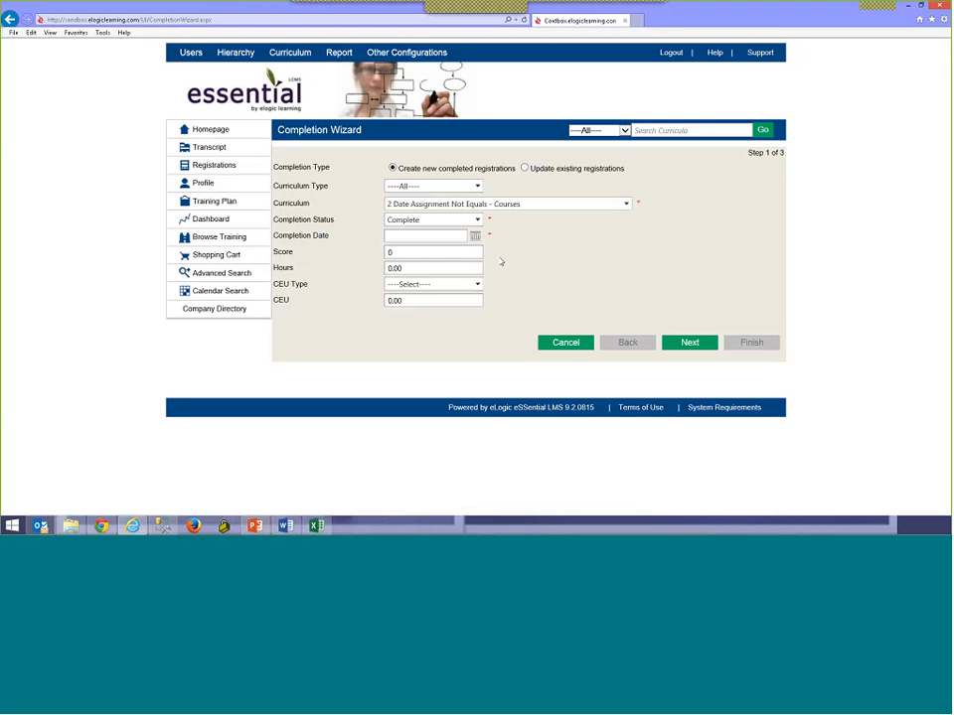
pyautogui.click(425, 219)
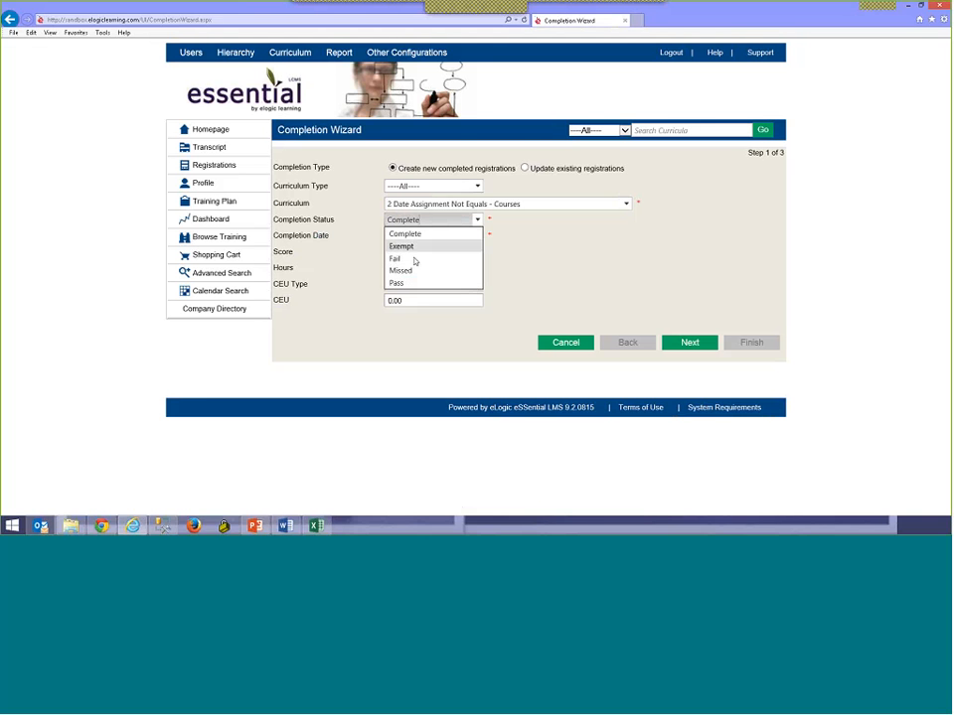
pyautogui.click(398, 284)
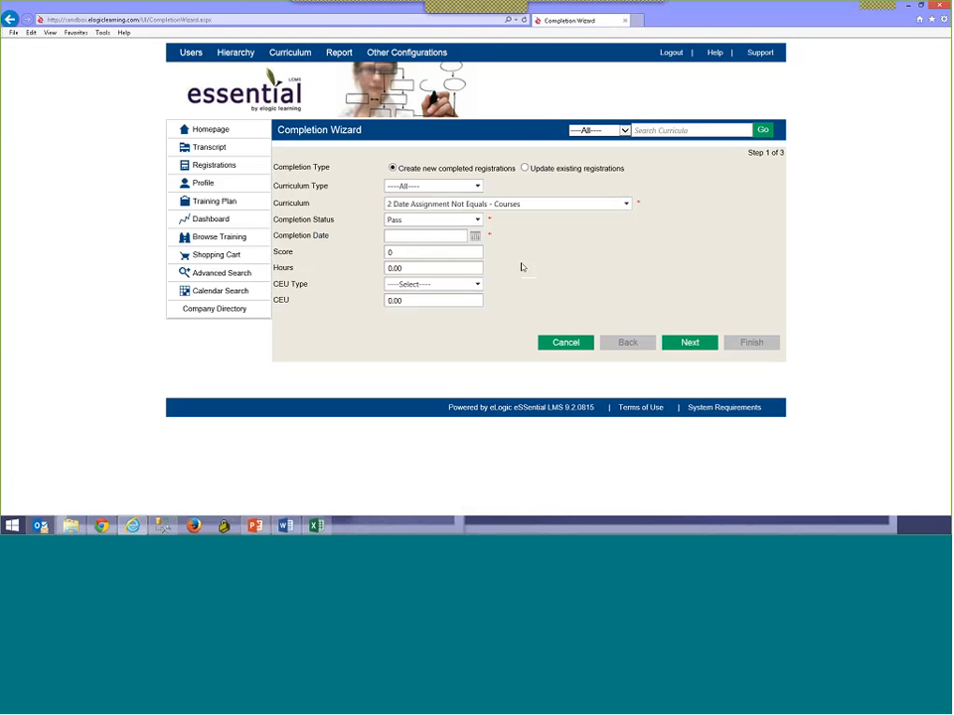
# - Set the completion date to 8/1/2014 and the score to 100, and continue to the user search
pyautogui.click(475, 236)
pyautogui.click(497, 274)
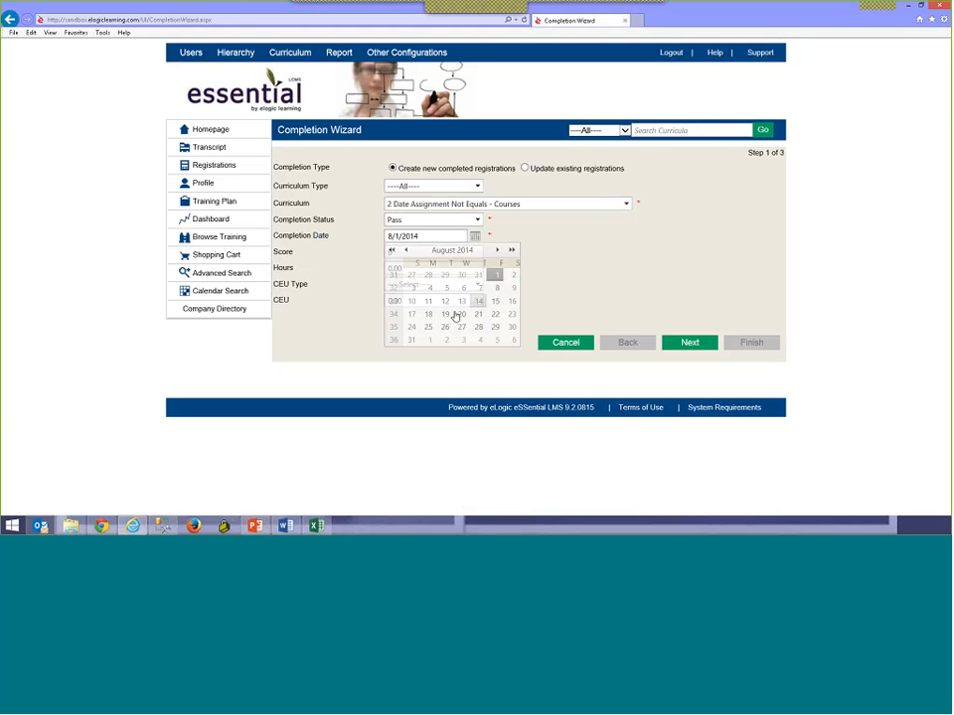
pyautogui.click(453, 253)
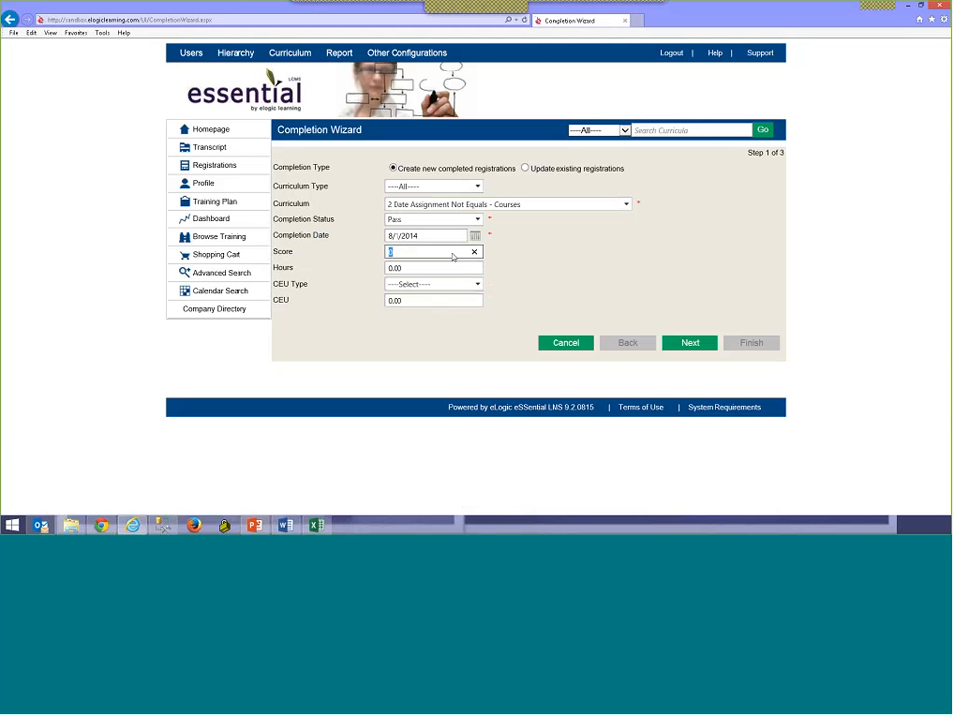
pyautogui.write('100')
pyautogui.click(393, 268)
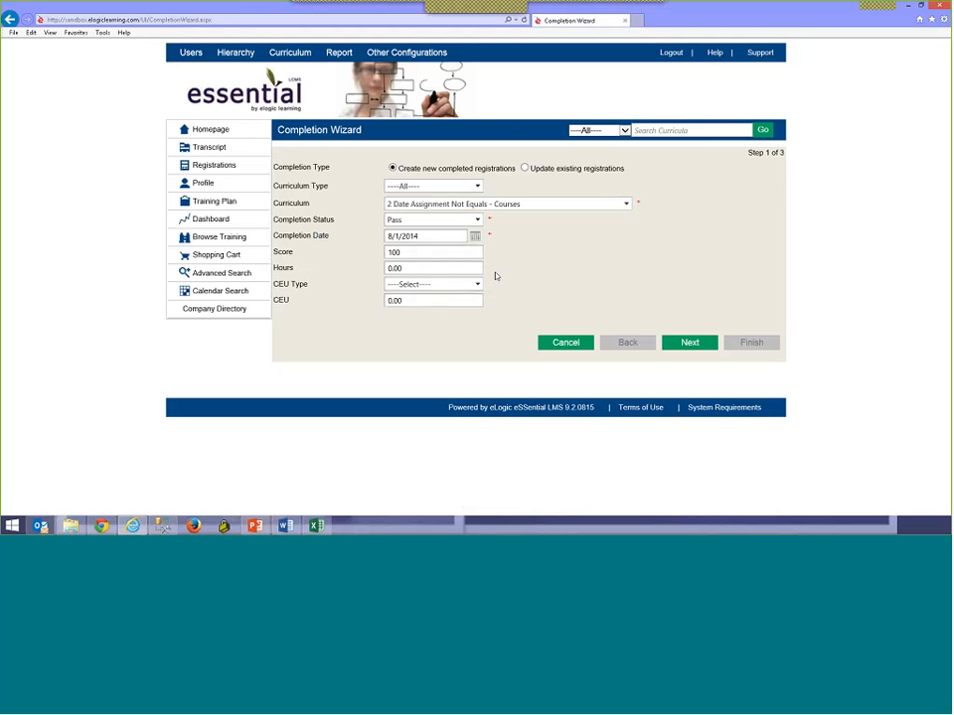
pyautogui.click(690, 342)
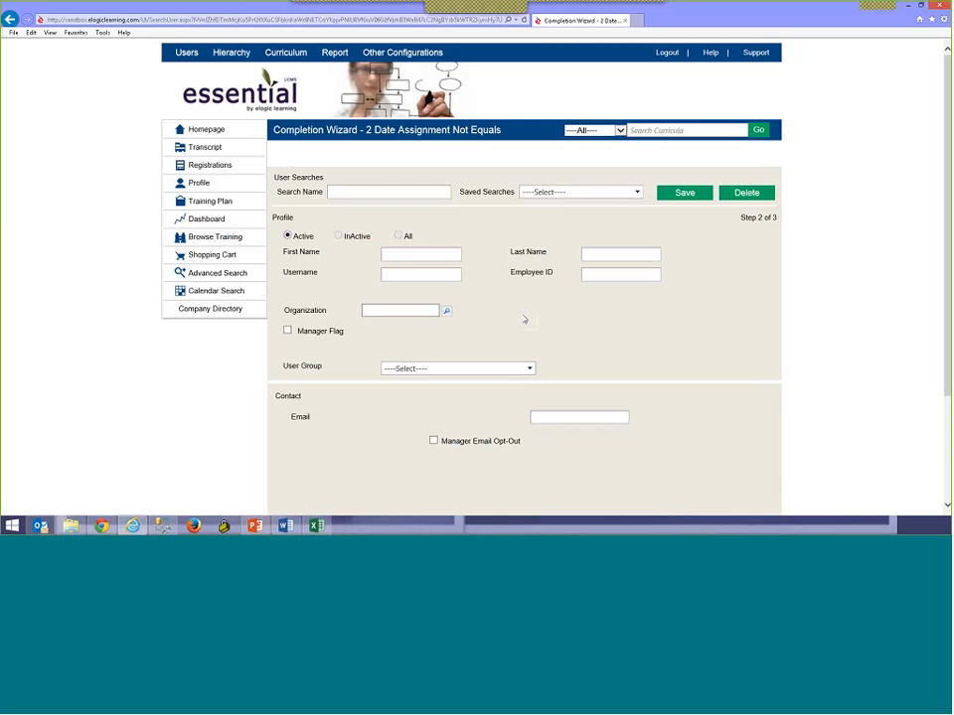
# - Find the active members of the eLogic Training Excercise 2 user group for the completion
pyautogui.click(468, 369)
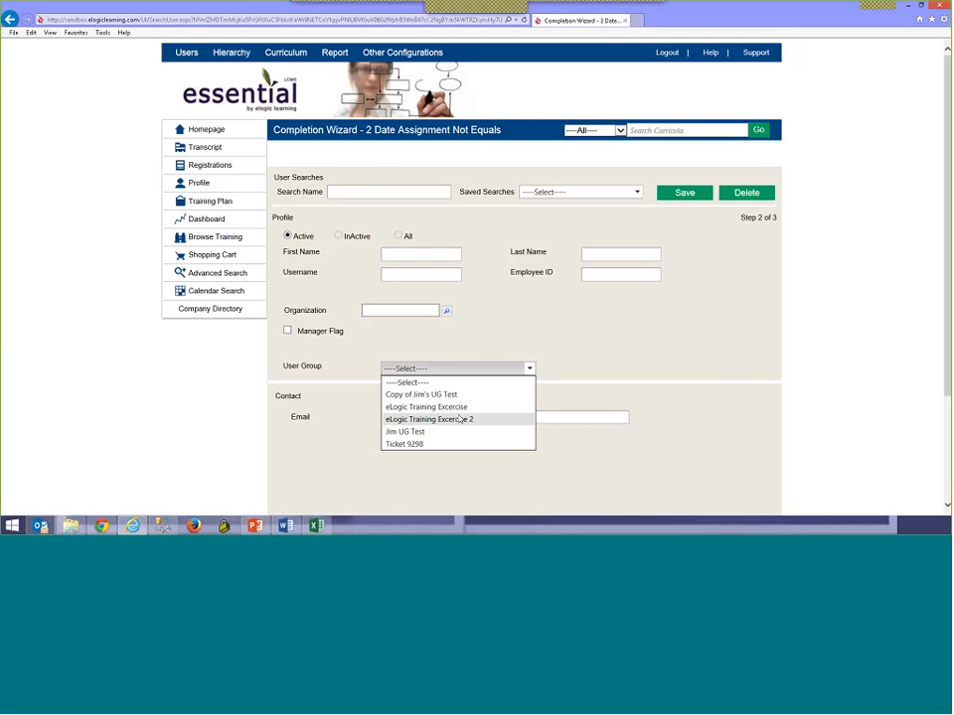
pyautogui.click(465, 420)
pyautogui.click(725, 354)
pyautogui.scroll(-3, 726, 353)
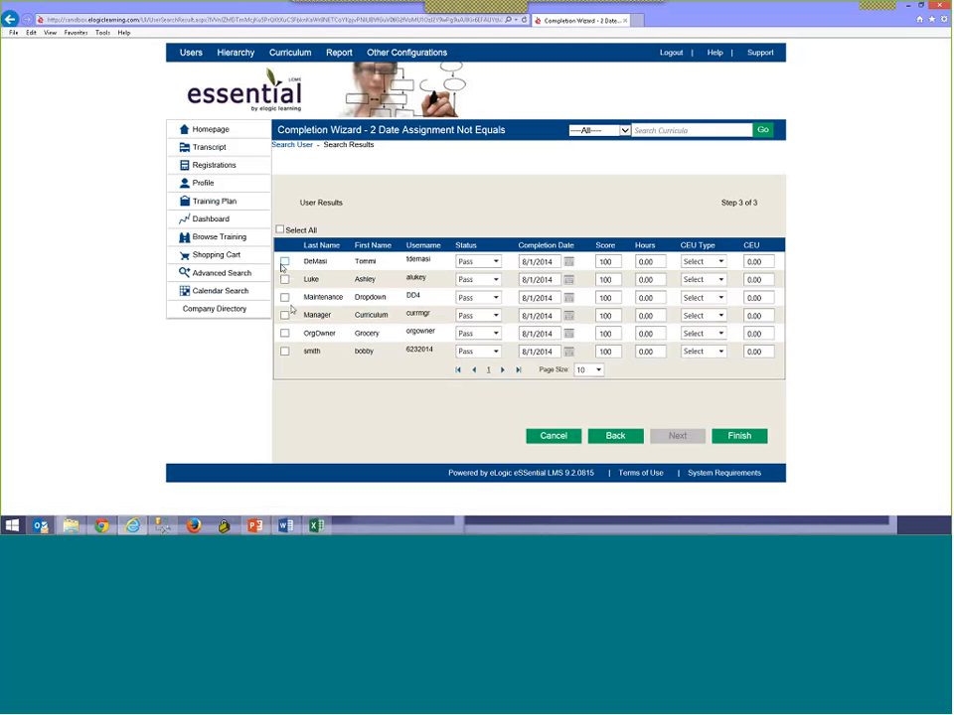
# - Record the completion for the Curriculum Manager and Grocery OrgOwner accounts and the first listed user, and finish the wizard
pyautogui.click(284, 315)
pyautogui.click(284, 262)
pyautogui.click(284, 333)
pyautogui.click(741, 436)
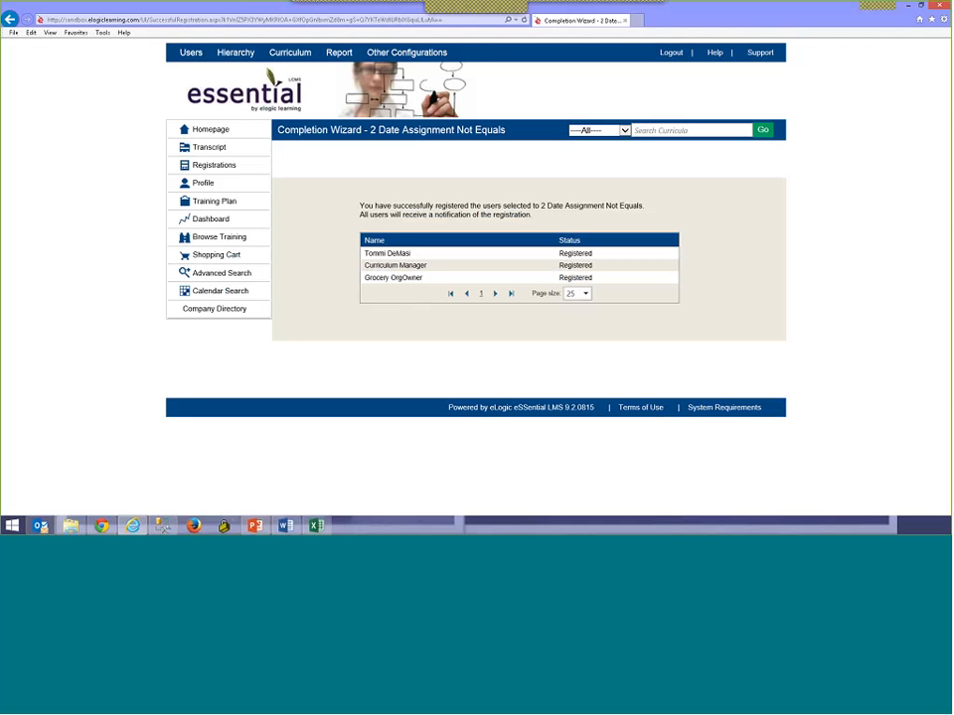
# - Search the notification templates for type Email Campaign and open the eSSential Sample Email Campaign template
pyautogui.moveTo(185, 58)
pyautogui.moveTo(398, 53)
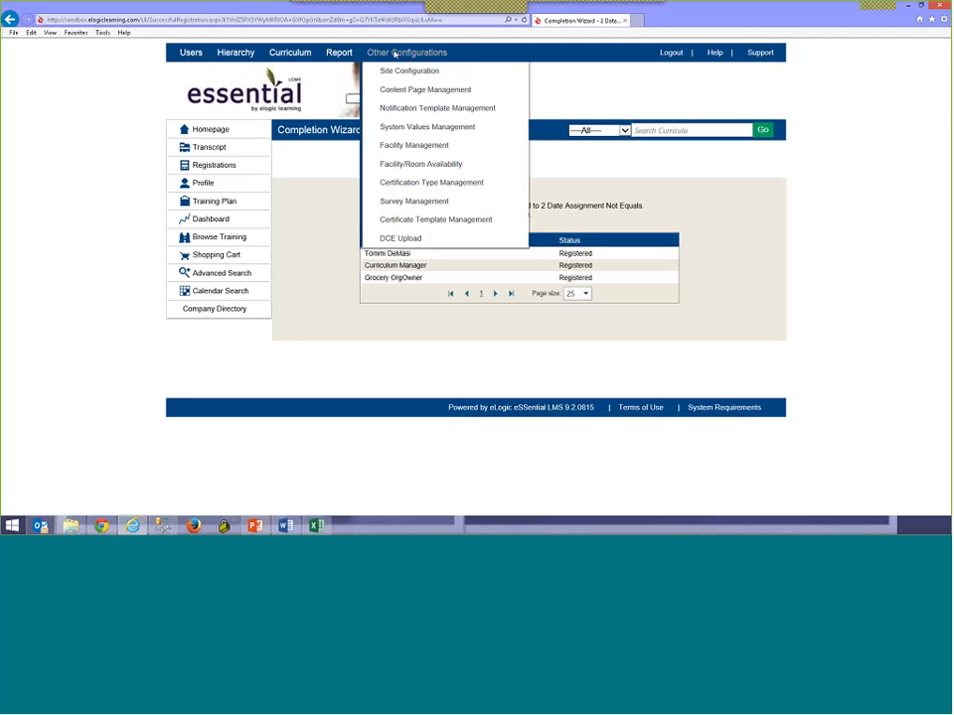
pyautogui.click(403, 117)
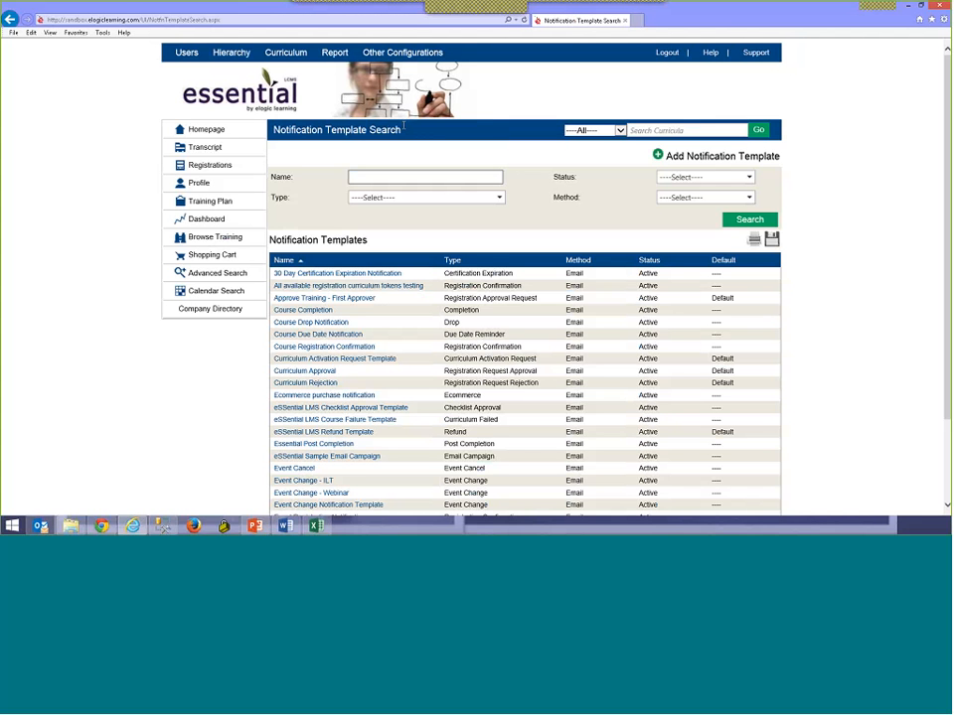
pyautogui.click(427, 178)
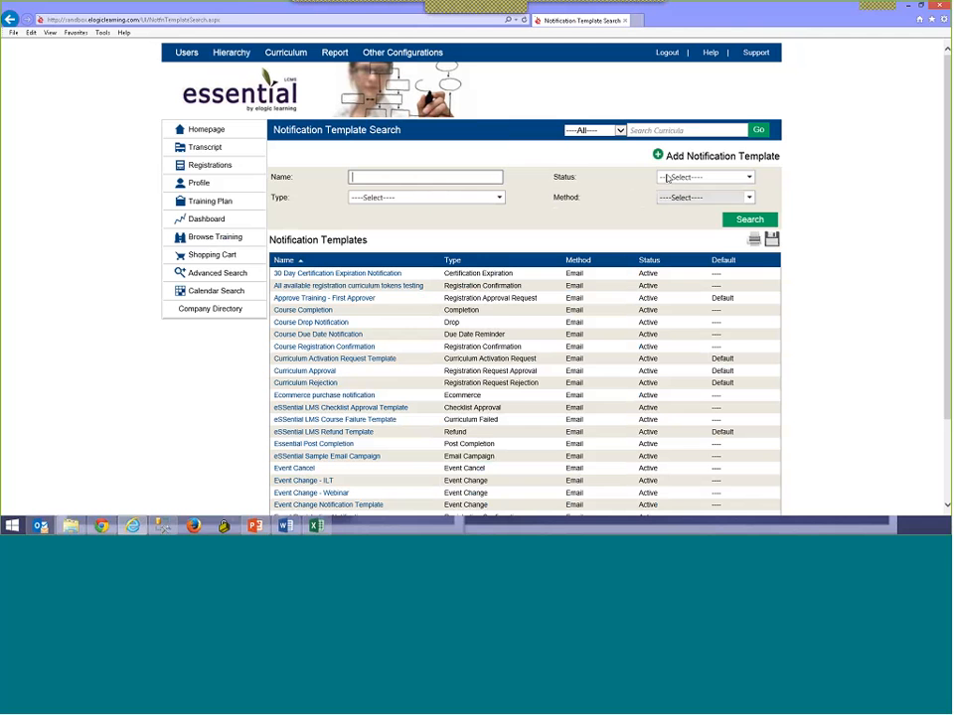
pyautogui.click(480, 205)
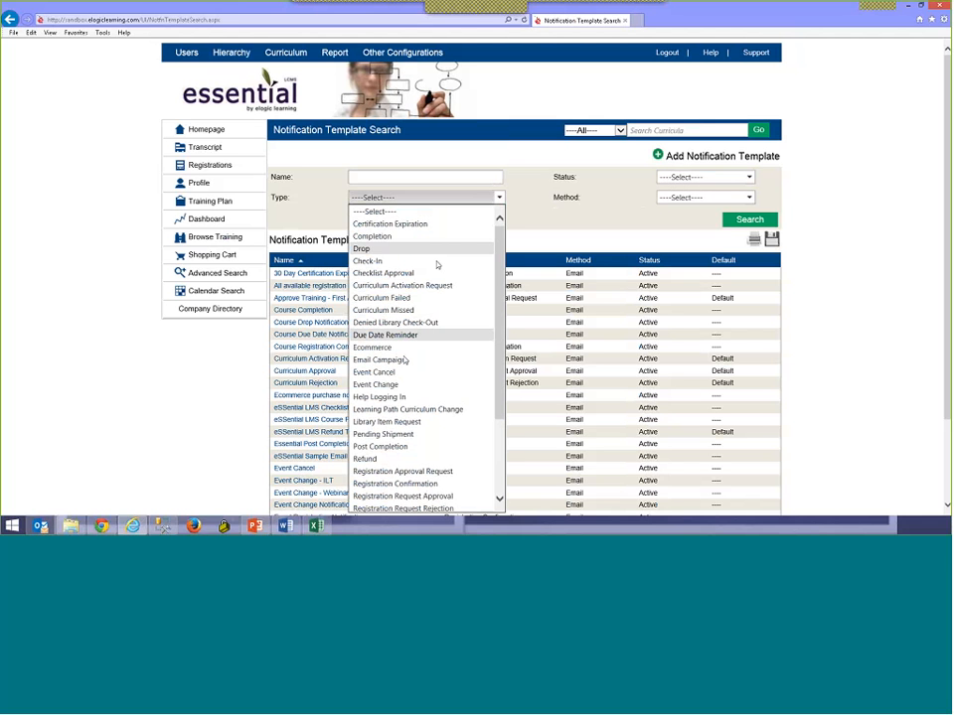
pyautogui.click(405, 360)
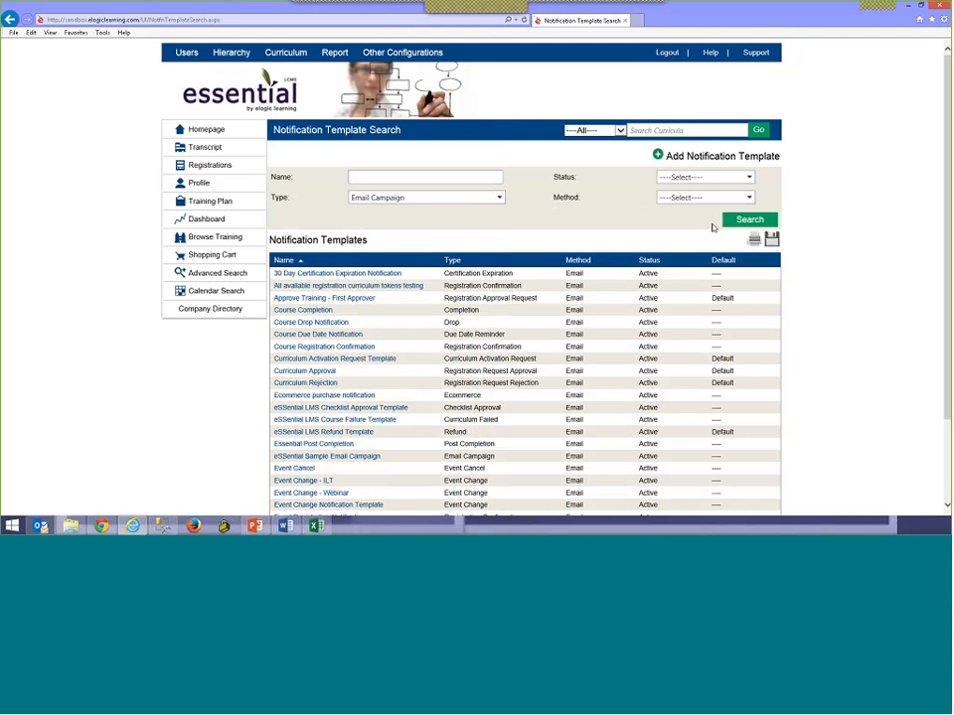
pyautogui.click(740, 219)
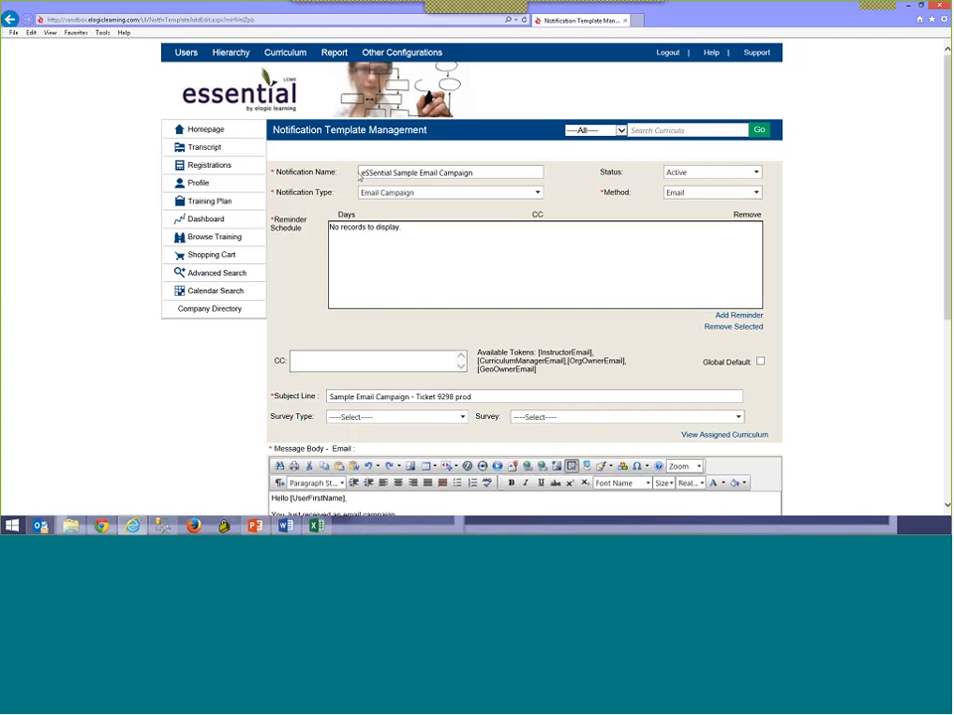
# - Examine the email campaign template's name, status options, notification types, reminder schedule, subject line and message body
pyautogui.moveTo(360, 173); pyautogui.dragTo(474, 173)
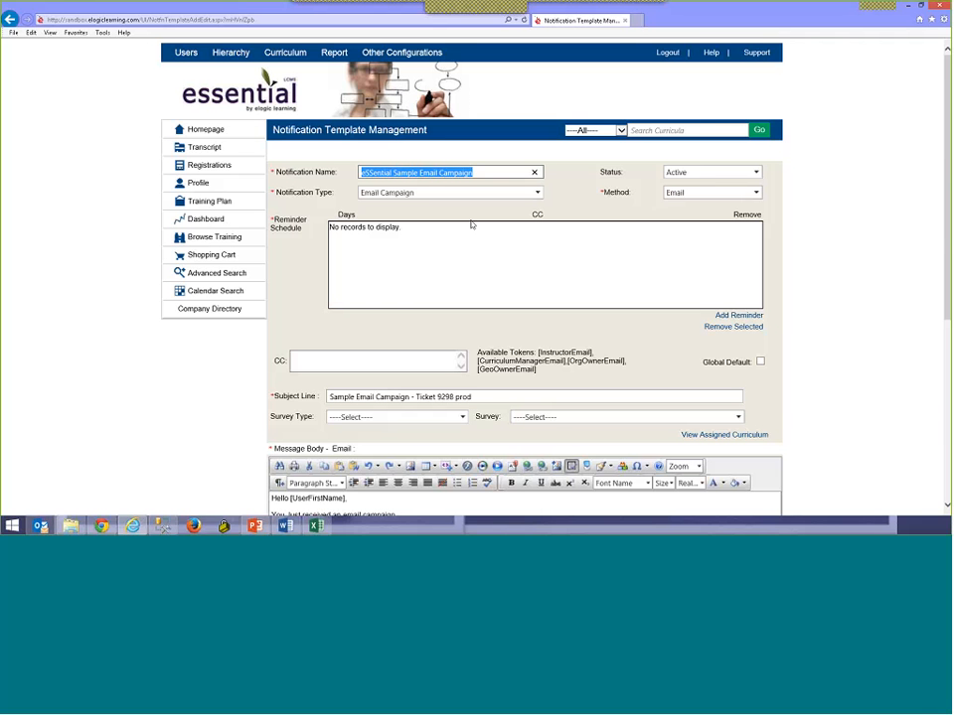
pyautogui.click(476, 213)
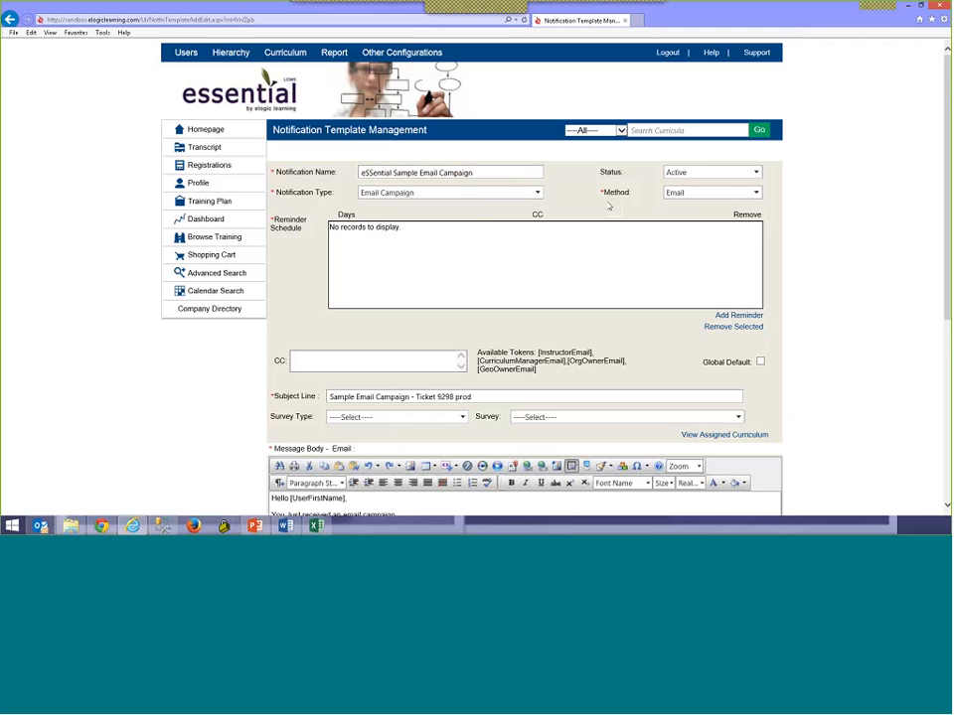
pyautogui.scroll(-1, 597, 206)
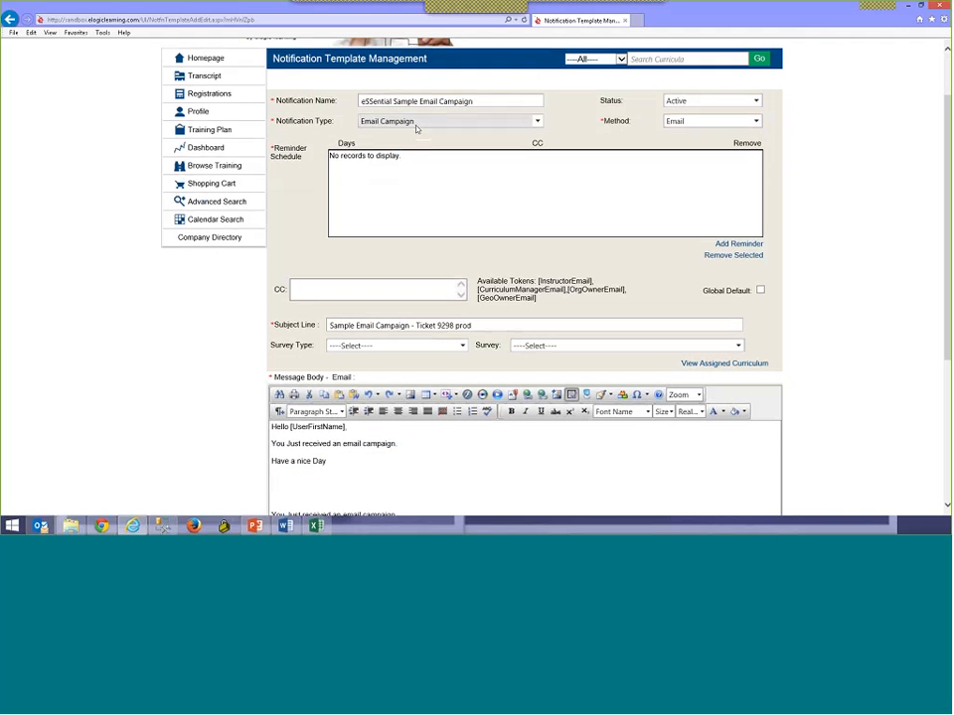
pyautogui.click(685, 100)
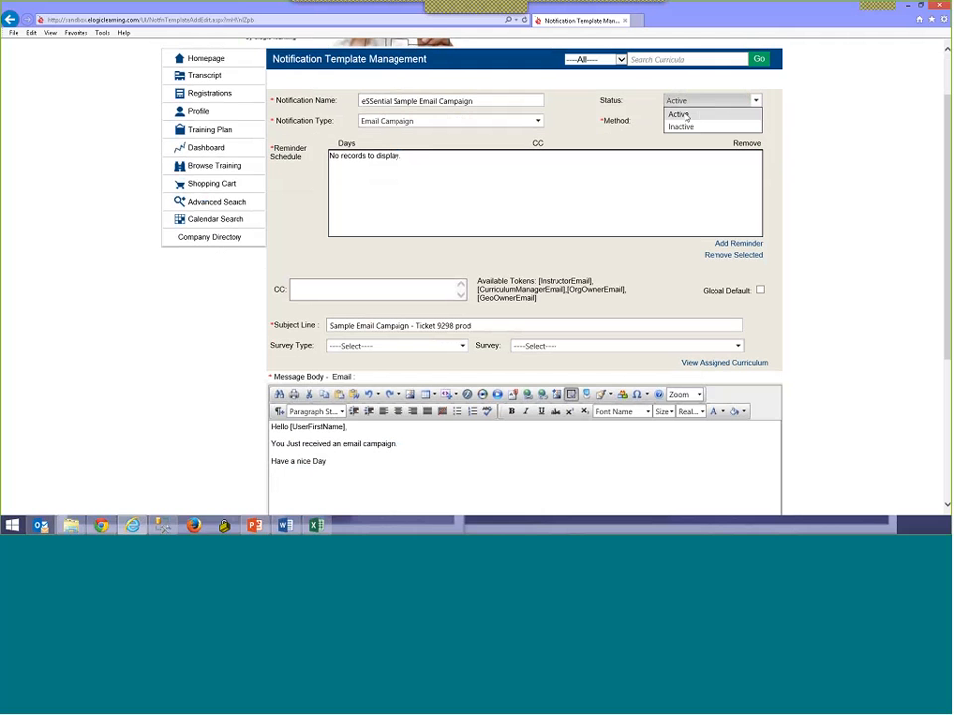
pyautogui.click(684, 116)
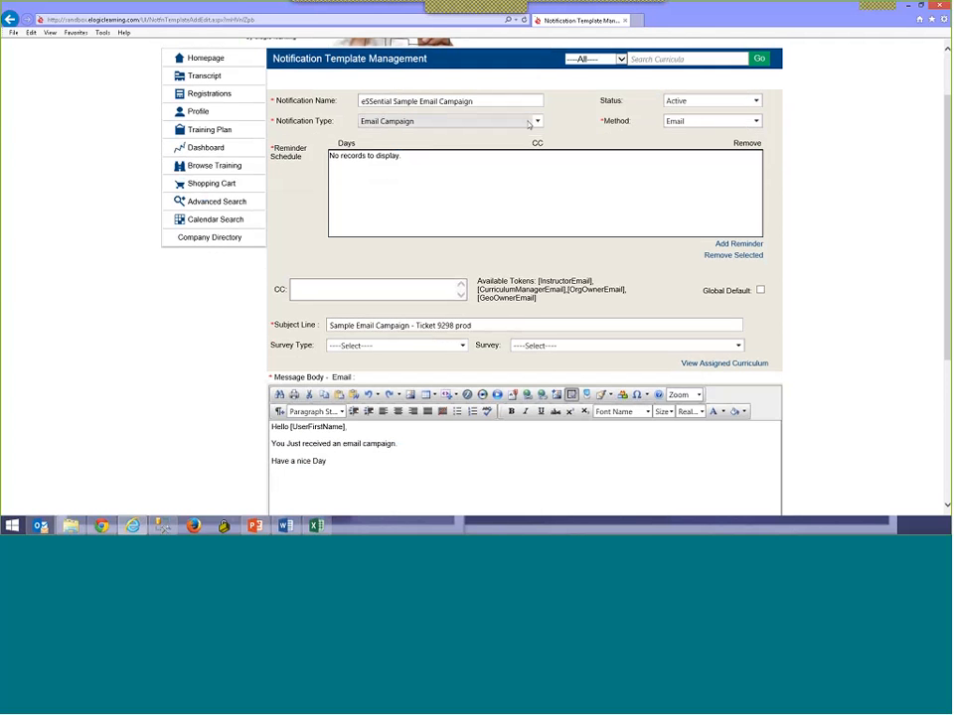
pyautogui.click(533, 122)
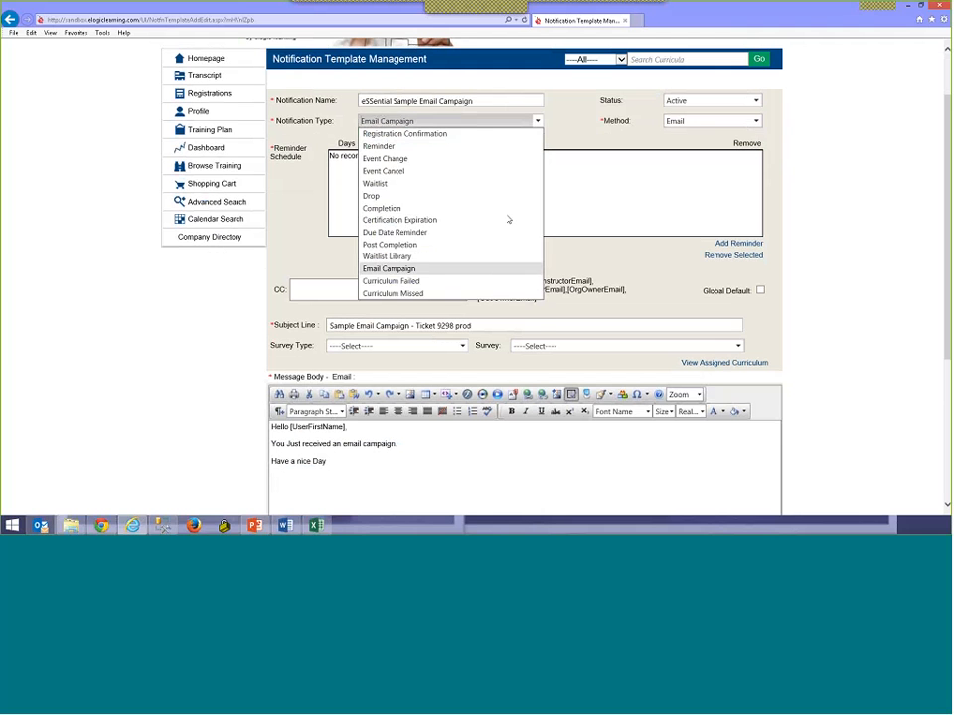
pyautogui.click(494, 282)
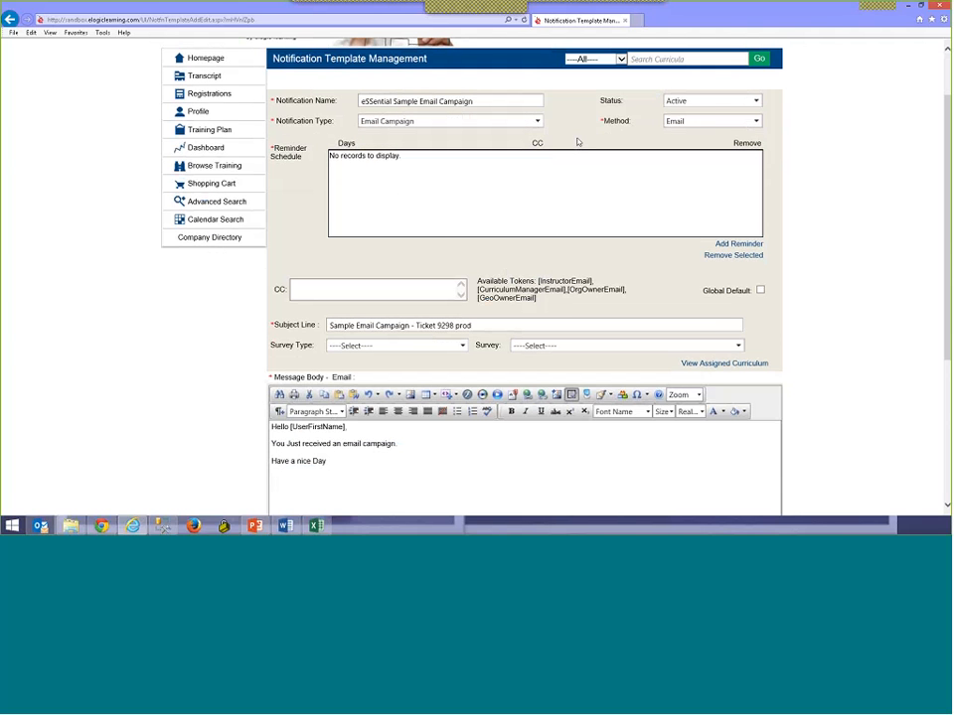
pyautogui.scroll(-1, 385, 152)
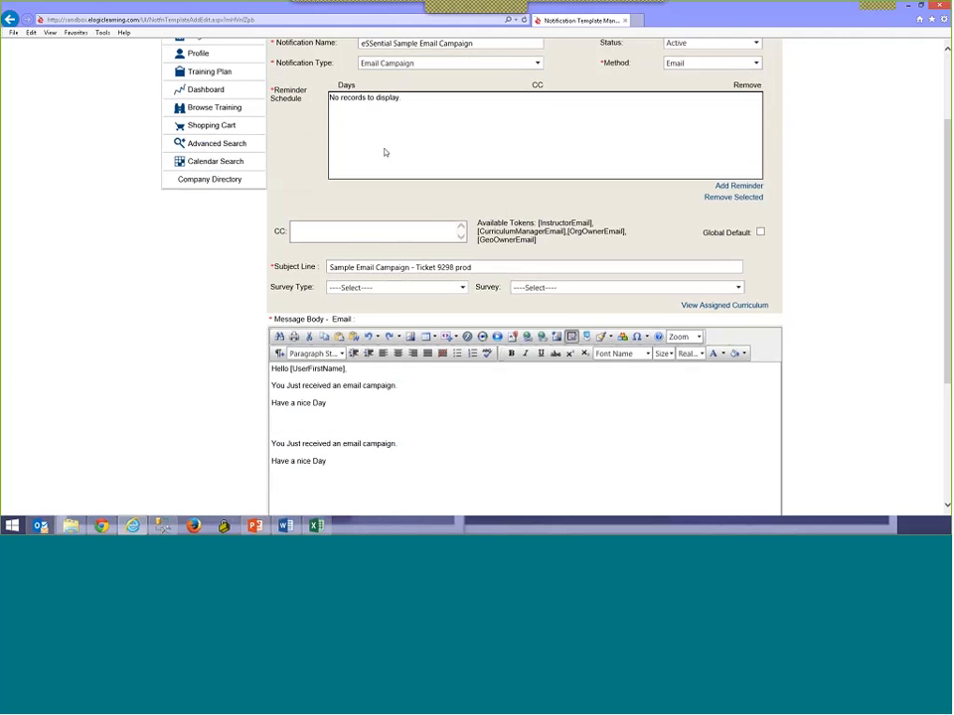
# - Examine the template's reminder schedule, the CC field and the email tokens available for it
pyautogui.scroll(-1, 385, 152)
pyautogui.scroll(1, 445, 188)
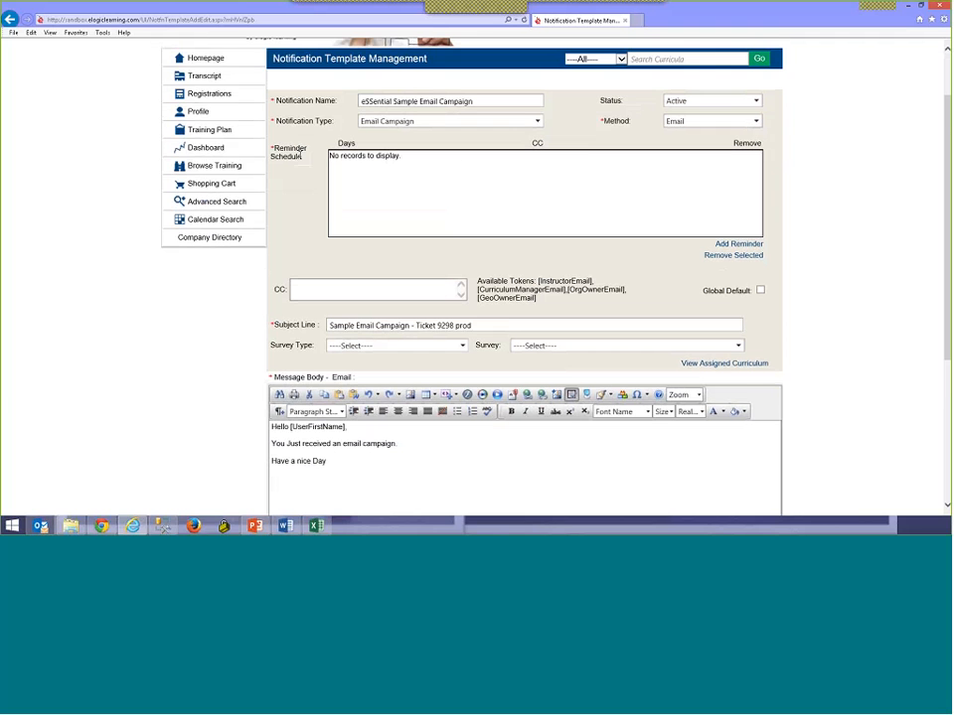
pyautogui.scroll(-1, 328, 251)
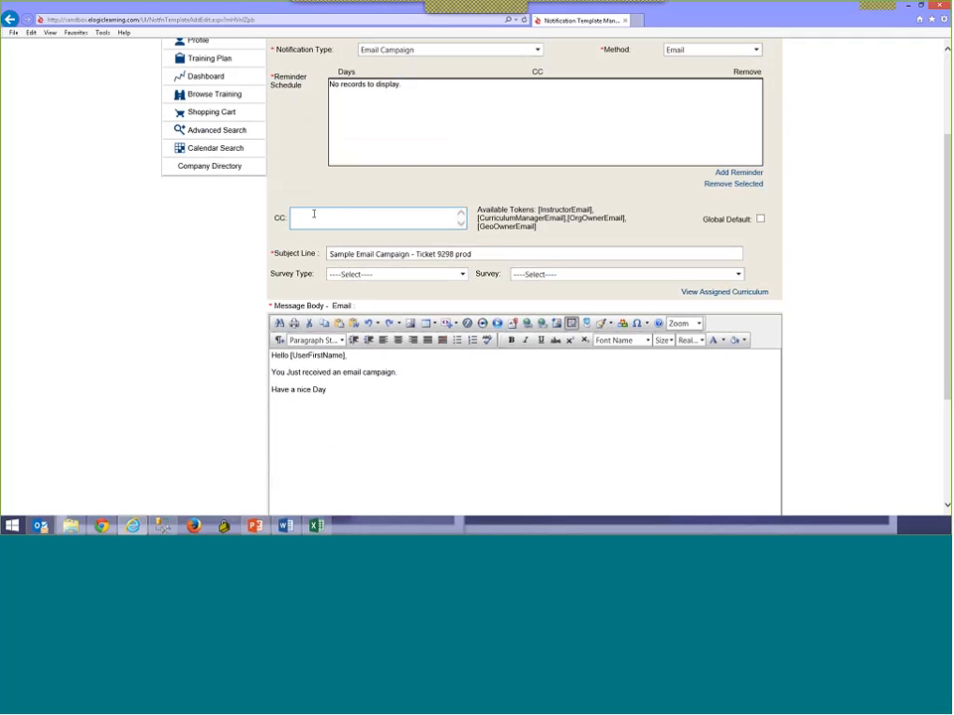
pyautogui.click(314, 214)
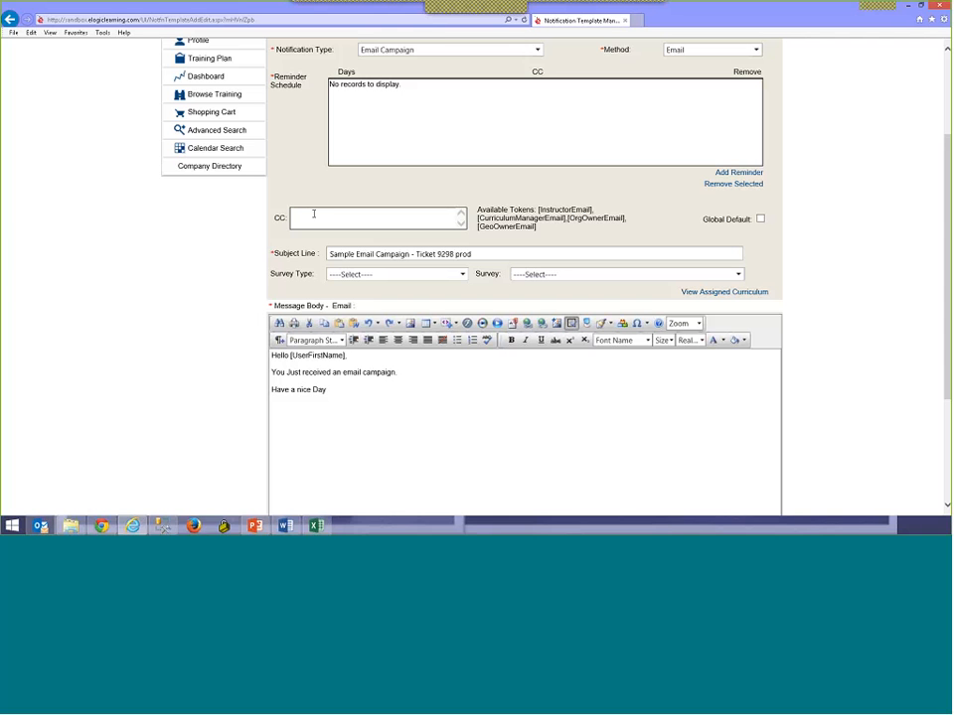
pyautogui.click(314, 214)
pyautogui.moveTo(569, 218); pyautogui.dragTo(624, 224)
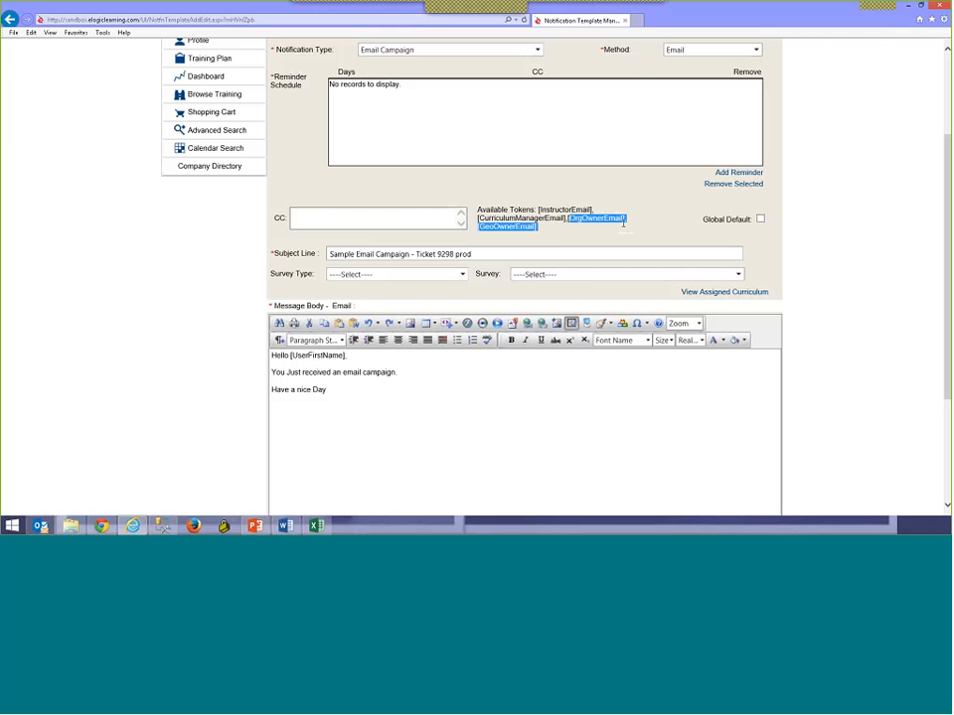
pyautogui.click(410, 217)
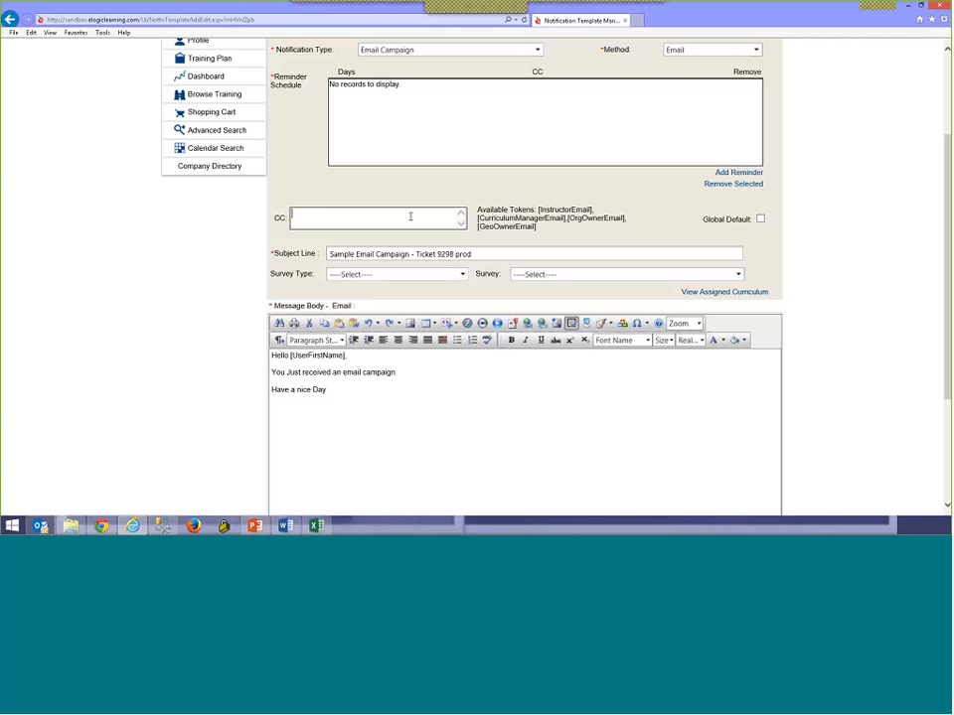
# - Try survey type All to view the surveys on offer, and reset the survey type to no selection
pyautogui.scroll(-1, 410, 216)
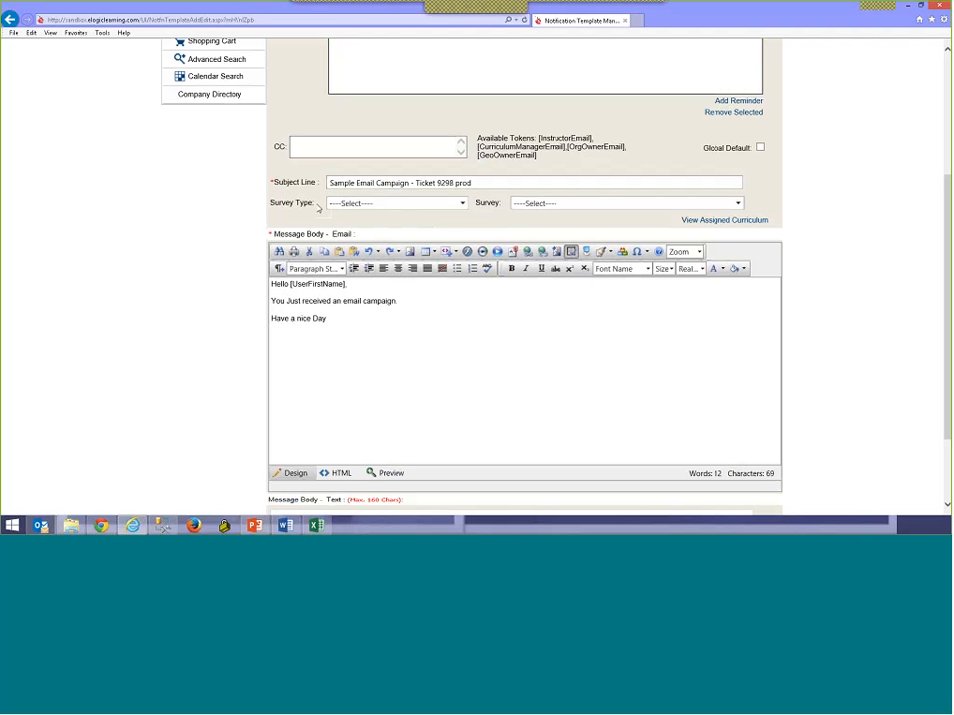
pyautogui.click(364, 203)
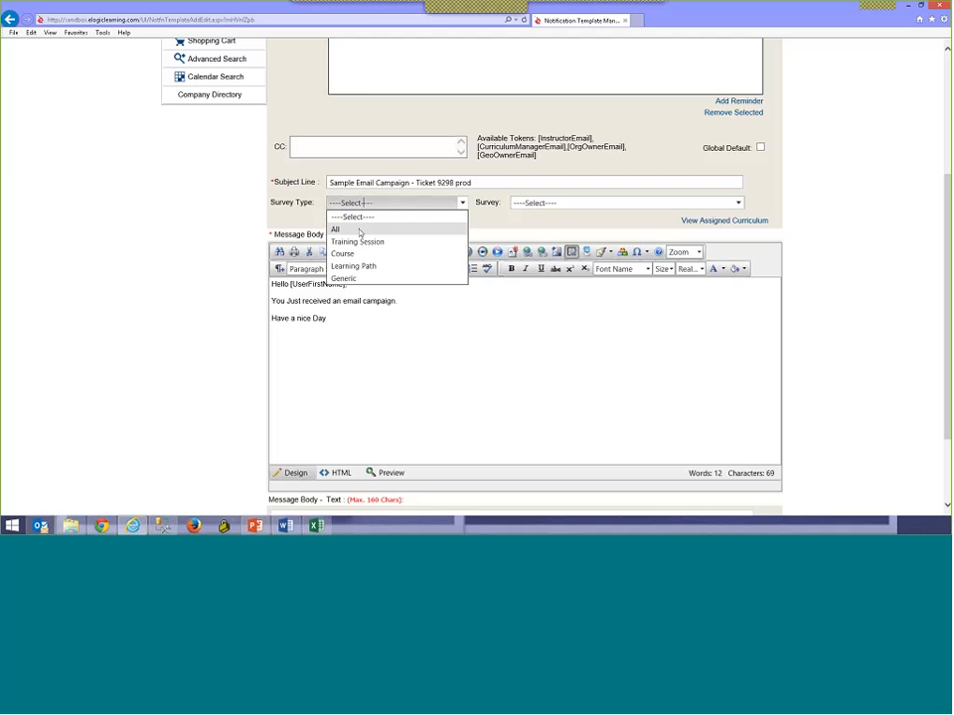
pyautogui.click(381, 231)
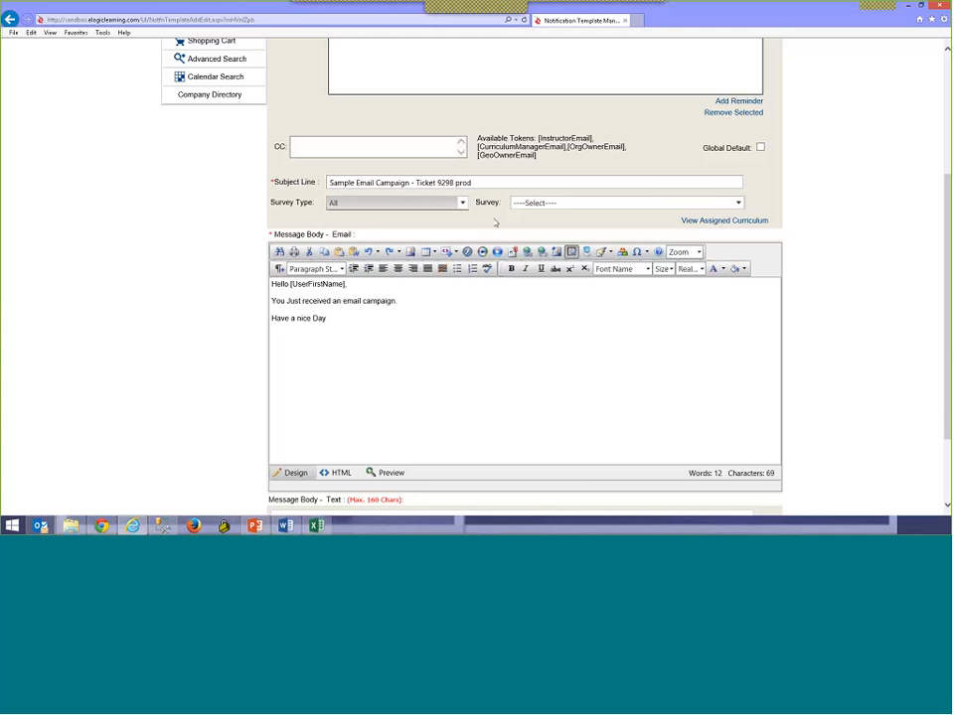
pyautogui.scroll(5, 492, 169)
pyautogui.moveTo(397, 52)
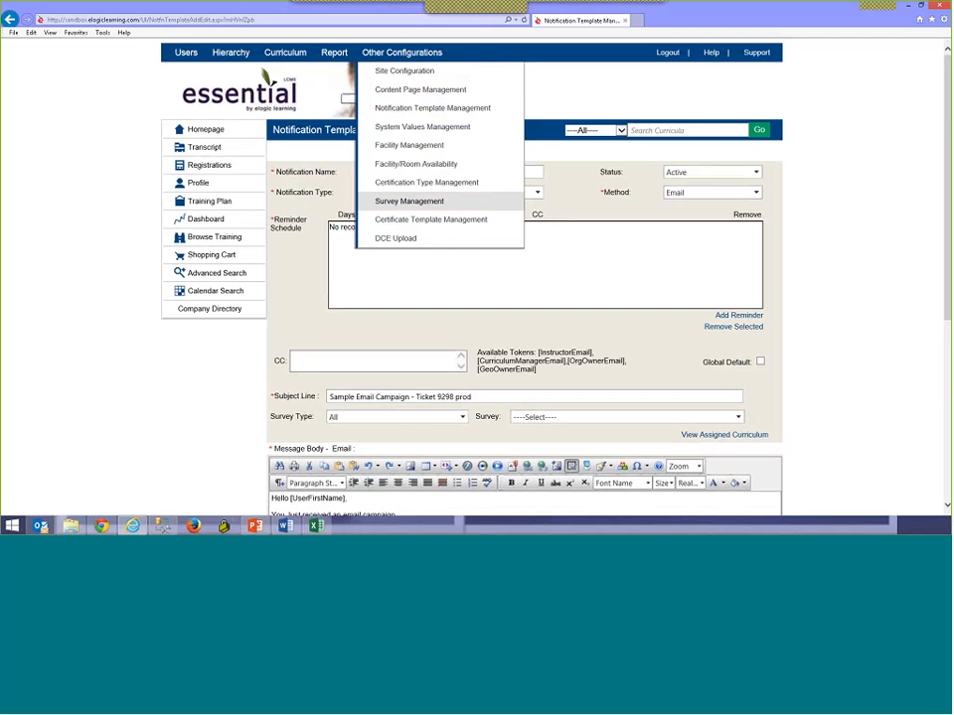
pyautogui.scroll(-3, 581, 298)
pyautogui.click(579, 275)
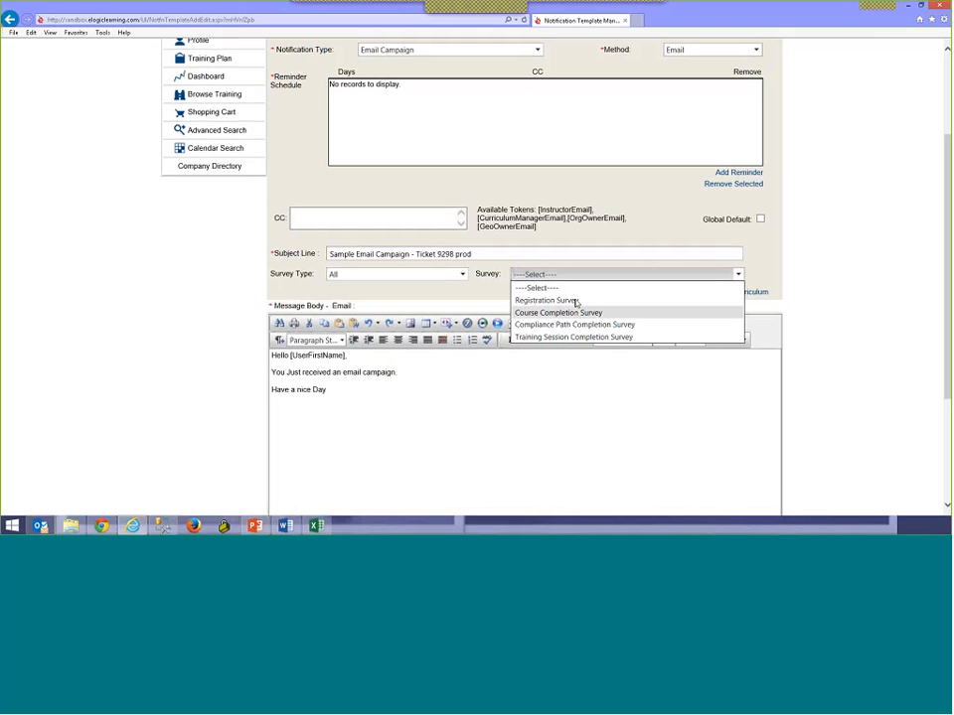
pyautogui.click(450, 294)
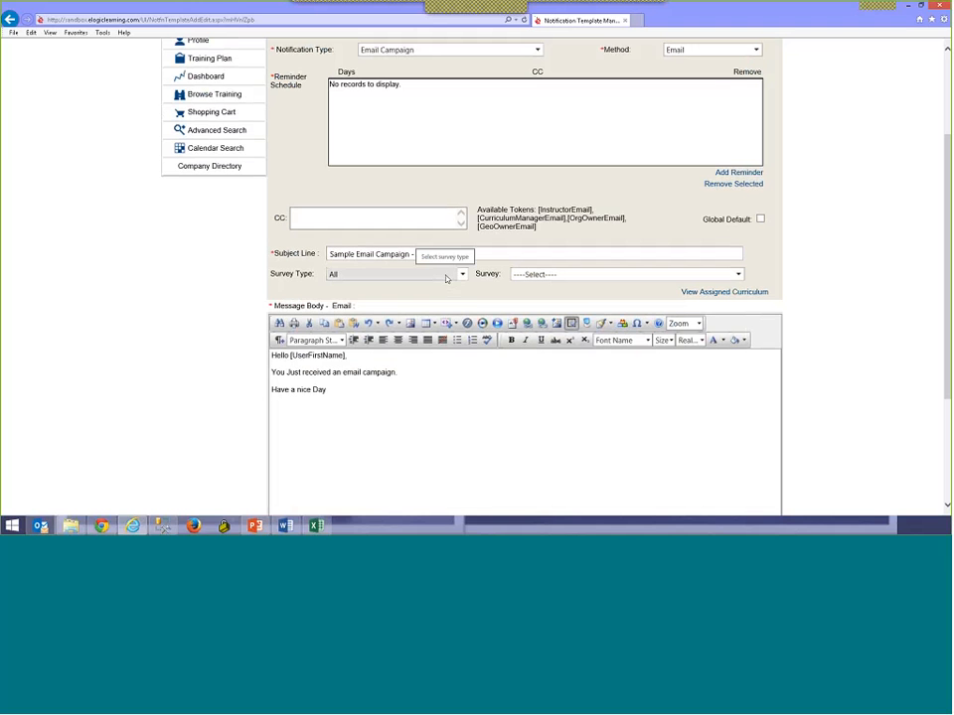
pyautogui.click(446, 278)
pyautogui.click(400, 287)
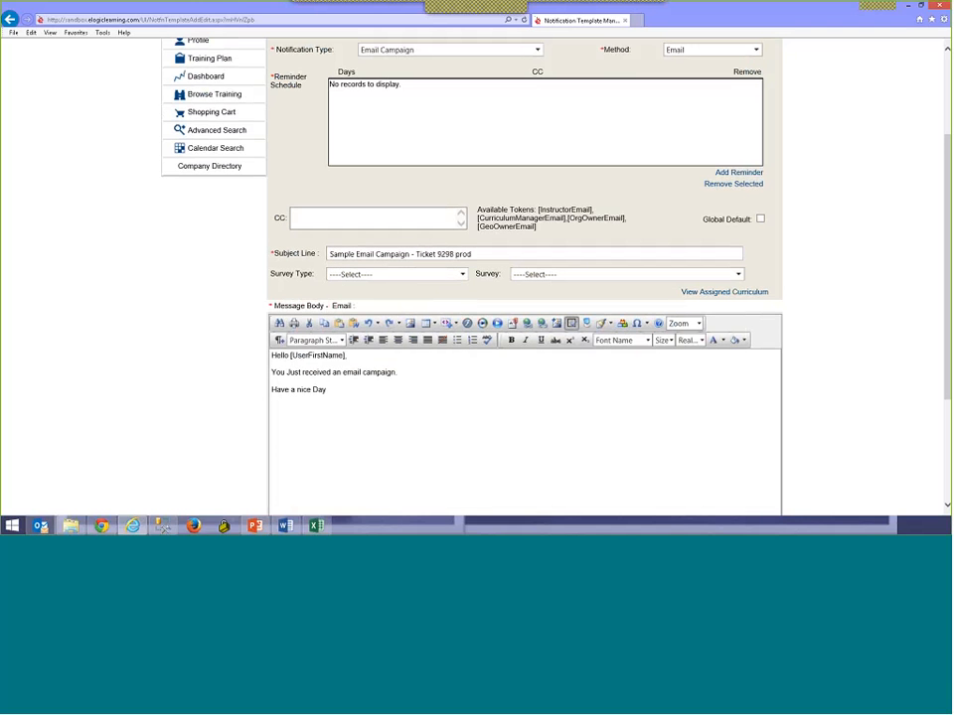
# - Examine the email message body in its HTML source view and return to the design view
pyautogui.click(397, 398)
pyautogui.scroll(-1, 384, 256)
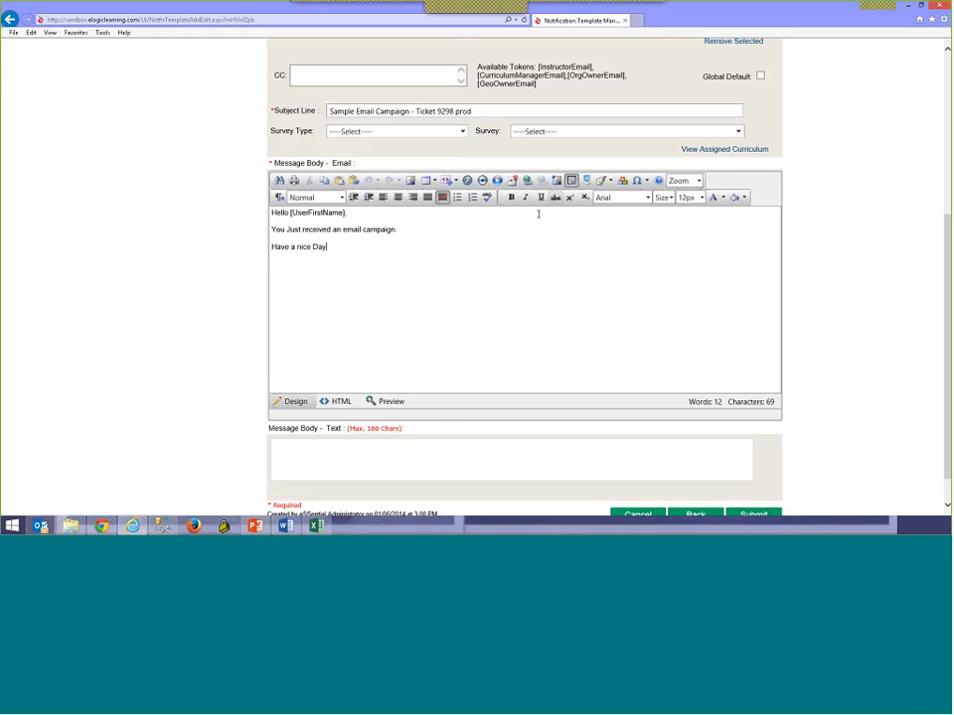
pyautogui.press('Up')
pyautogui.scroll(-1, 442, 214)
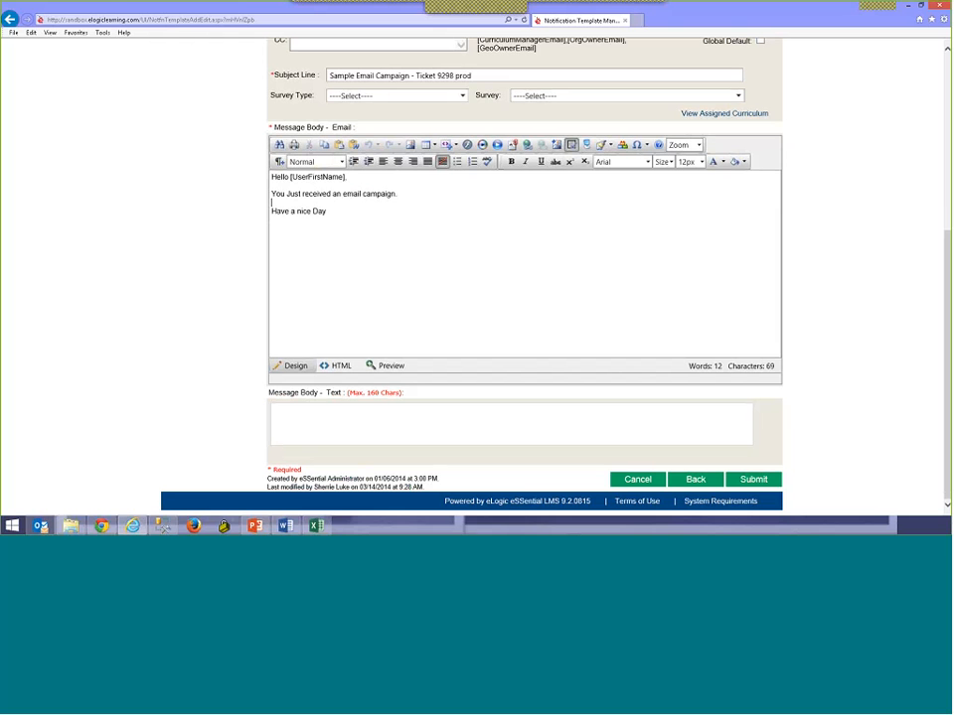
pyautogui.click(330, 367)
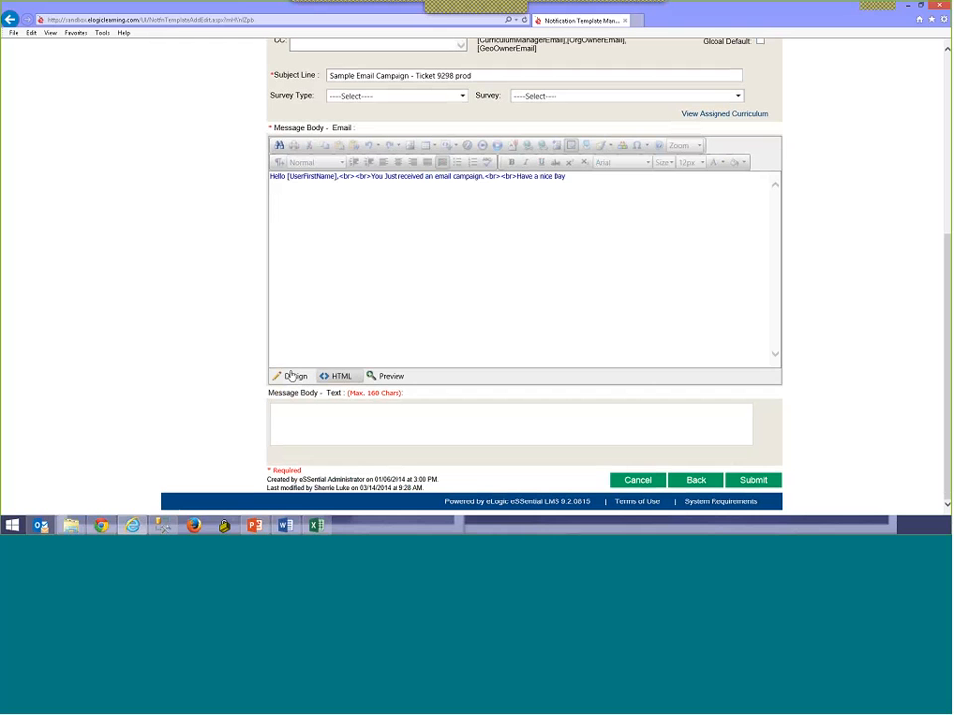
pyautogui.click(291, 377)
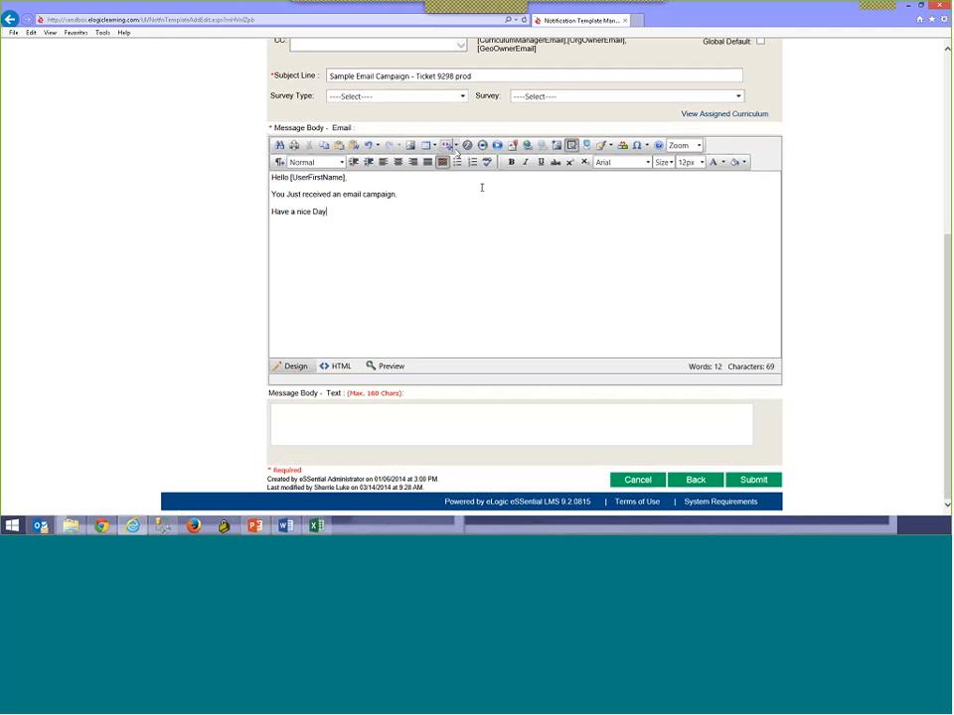
# - Review the user tokens that can be inserted into the email message body without inserting any
pyautogui.click(455, 146)
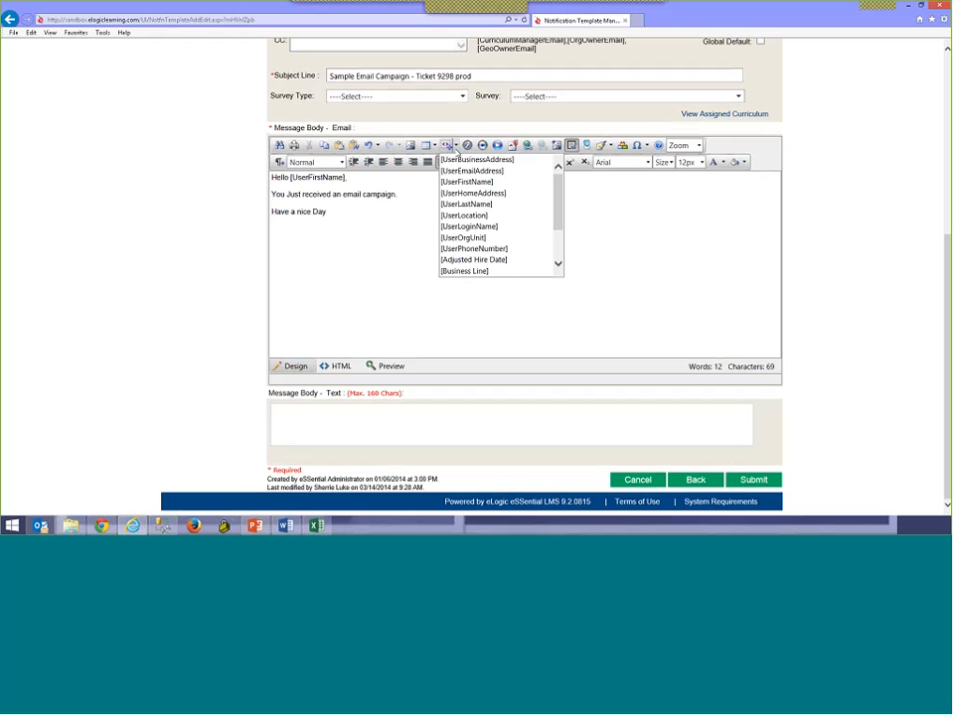
pyautogui.scroll(-3, 472, 248)
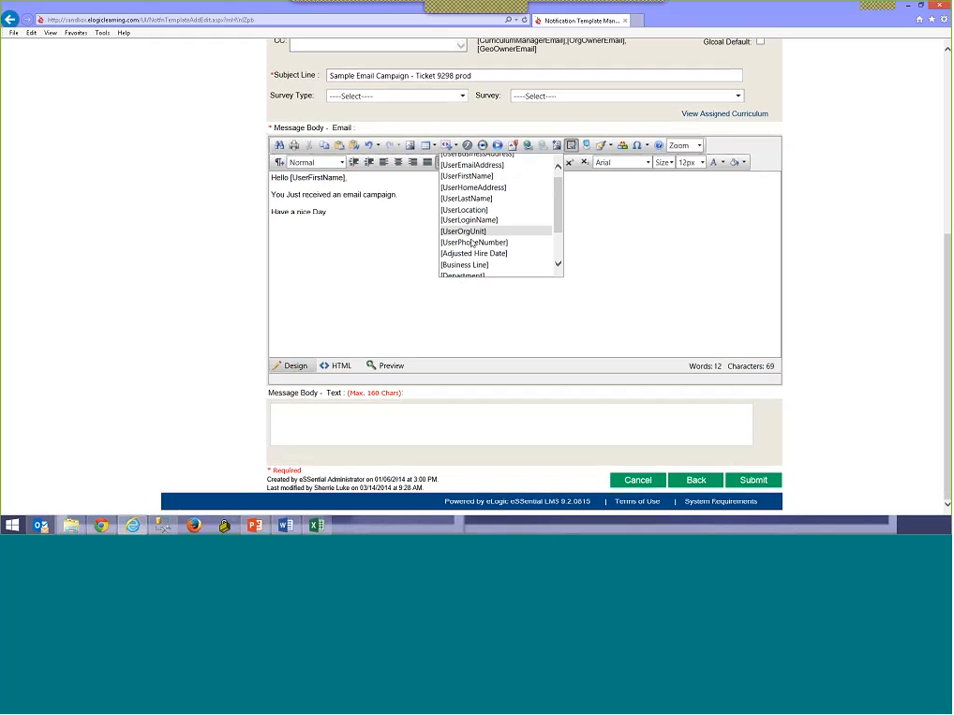
pyautogui.scroll(3, 471, 257)
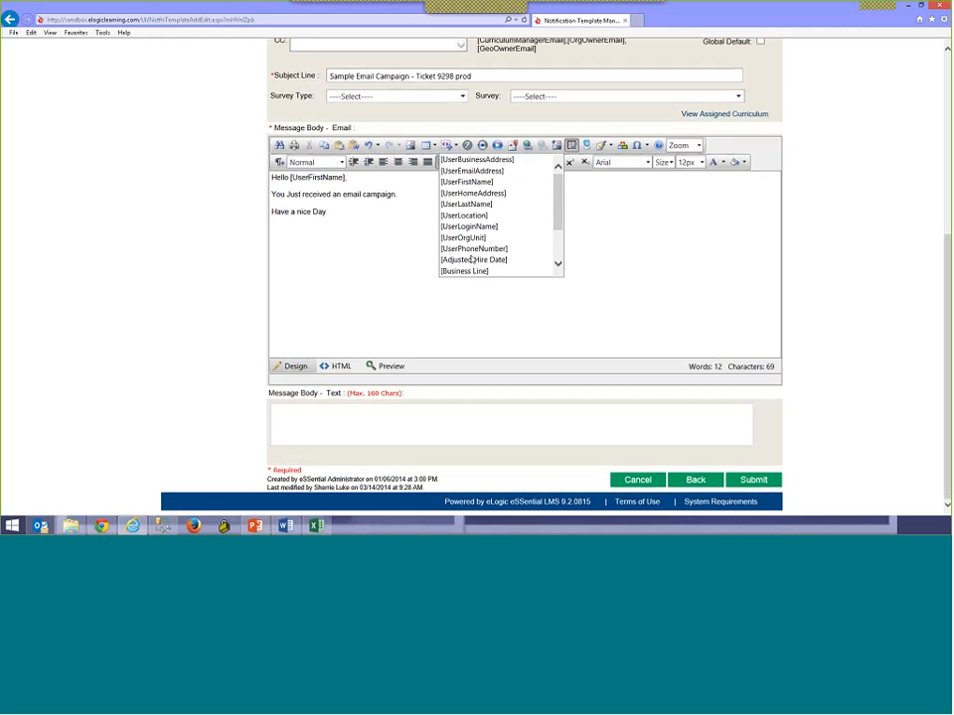
pyautogui.scroll(-1, 475, 251)
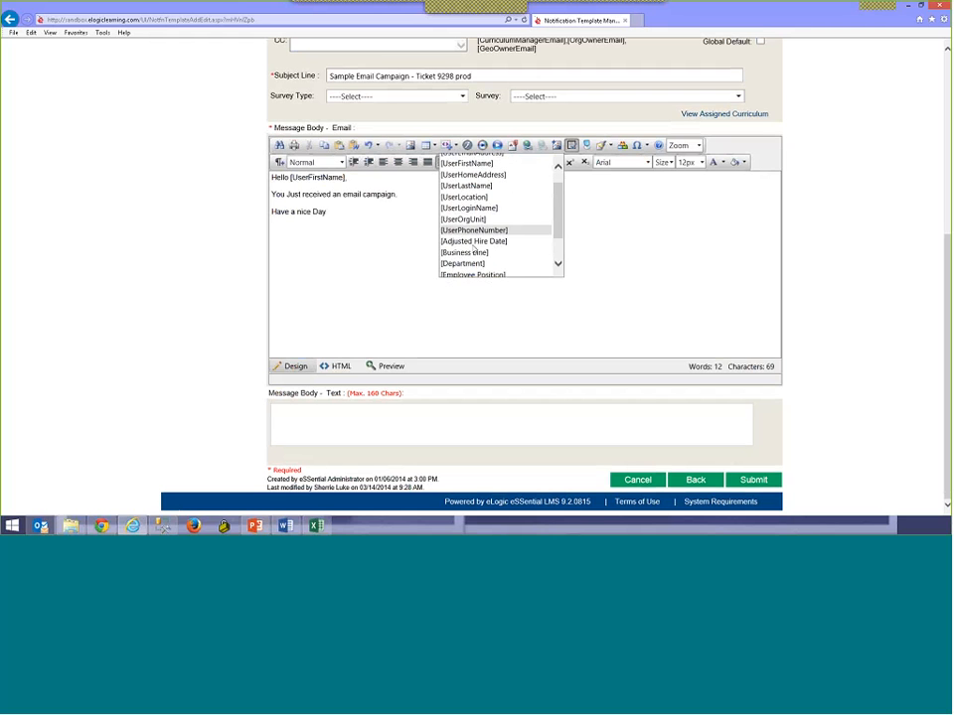
pyautogui.scroll(-2, 474, 270)
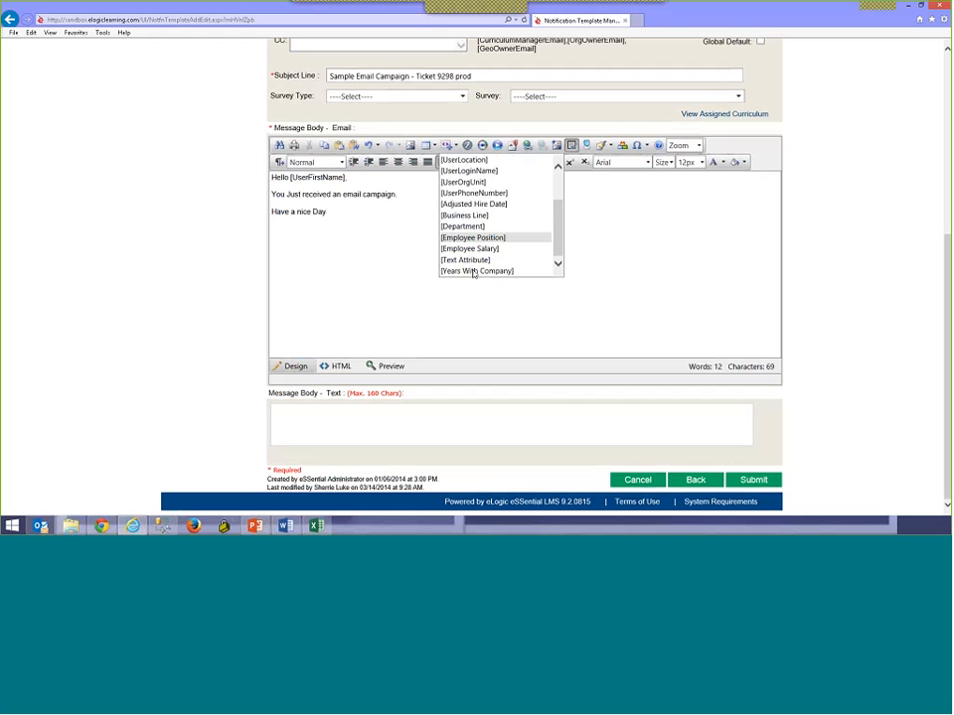
pyautogui.scroll(3, 474, 271)
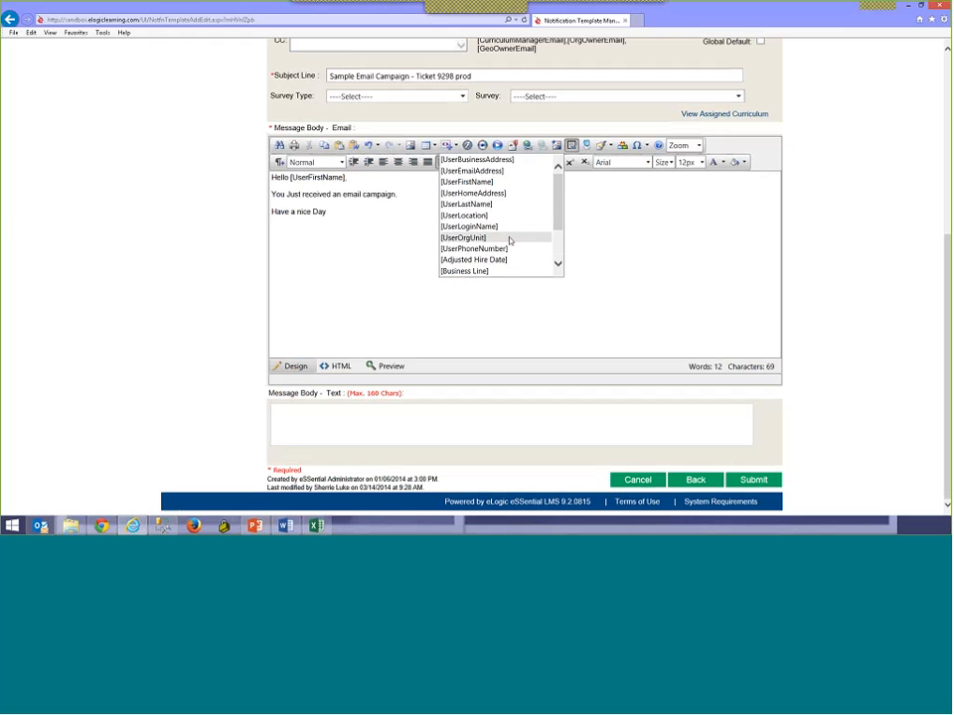
pyautogui.click(588, 223)
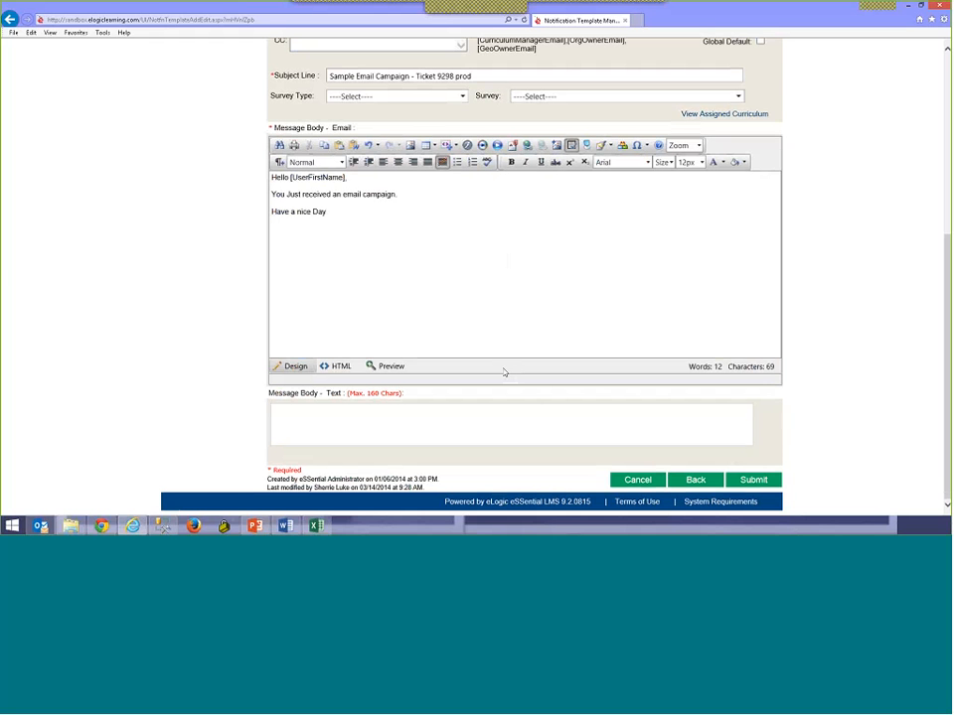
# - Go to Email Campaign Management and start a new email campaign
pyautogui.scroll(5, 503, 372)
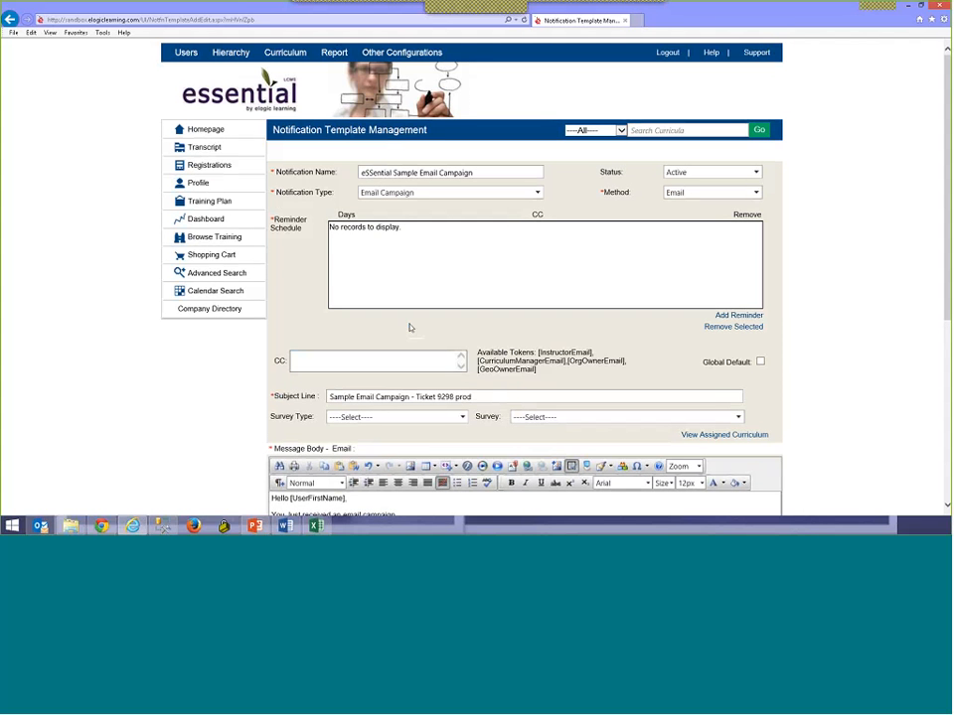
pyautogui.moveTo(178, 52)
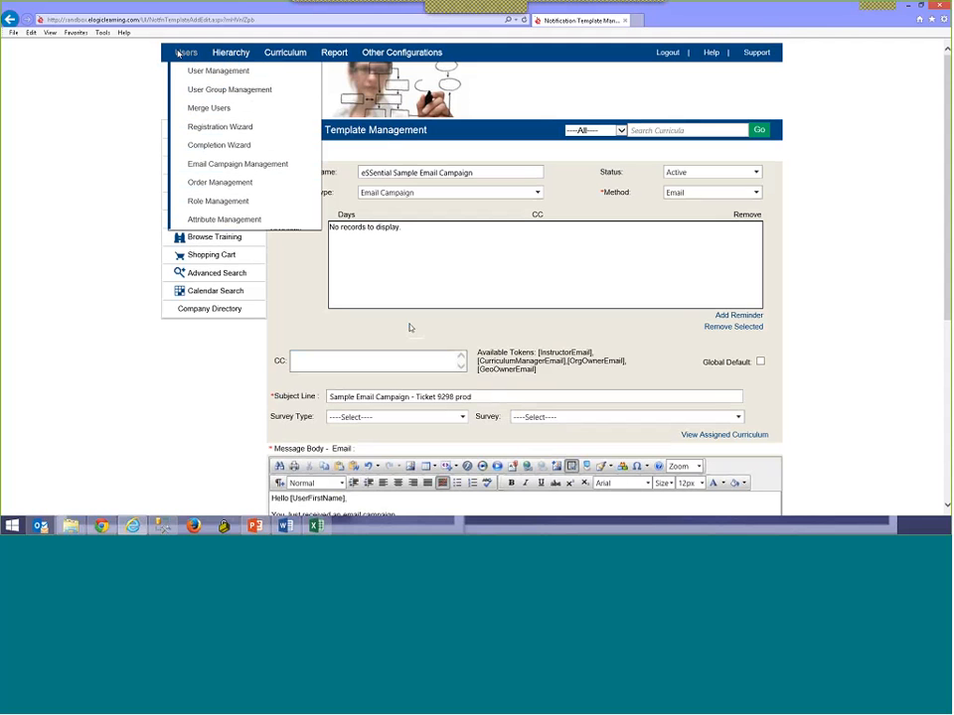
pyautogui.click(200, 168)
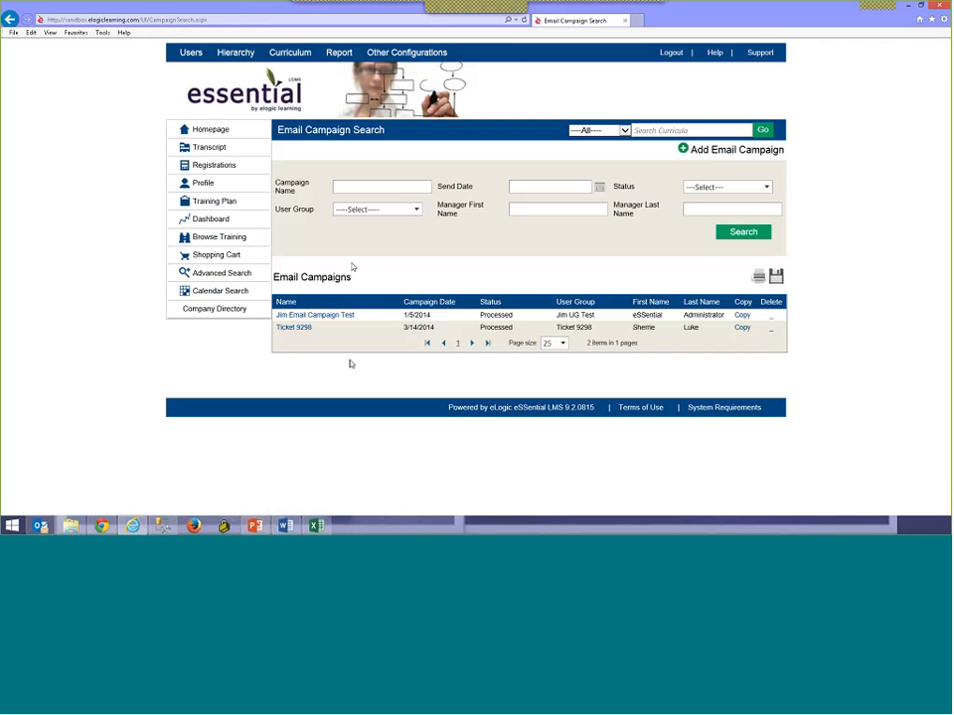
pyautogui.click(422, 187)
pyautogui.click(684, 164)
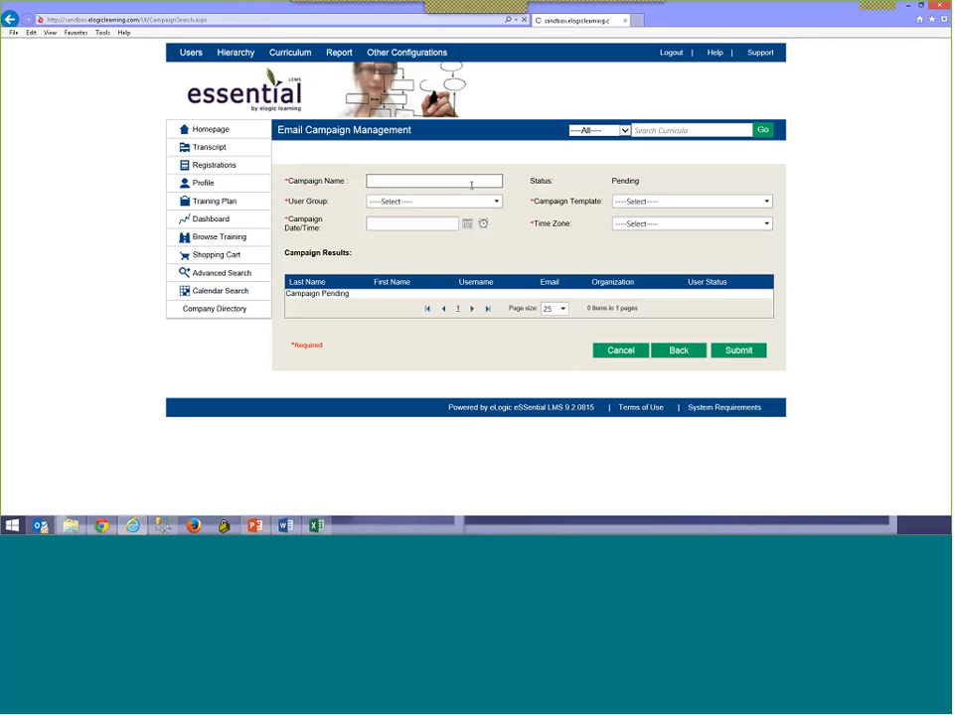
# - Name the campaign "eLogic Training Session Example" and assign it to the eLogic Training Excercise 2 user group
pyautogui.click(471, 185)
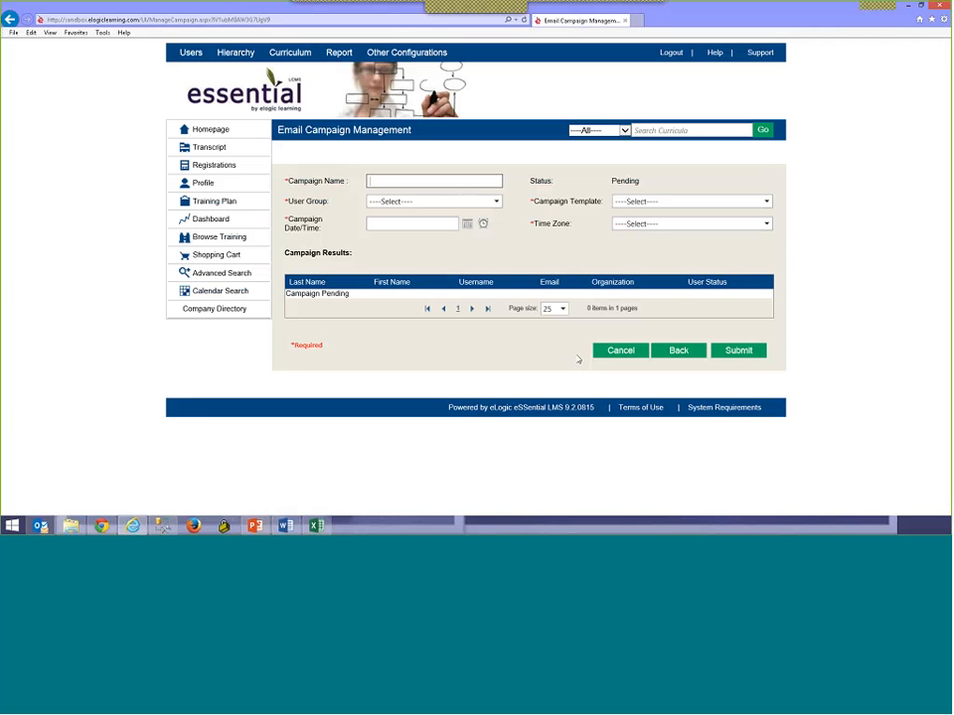
pyautogui.write('eLogic Training Session Example')
pyautogui.moveTo(613, 183); pyautogui.dragTo(641, 182)
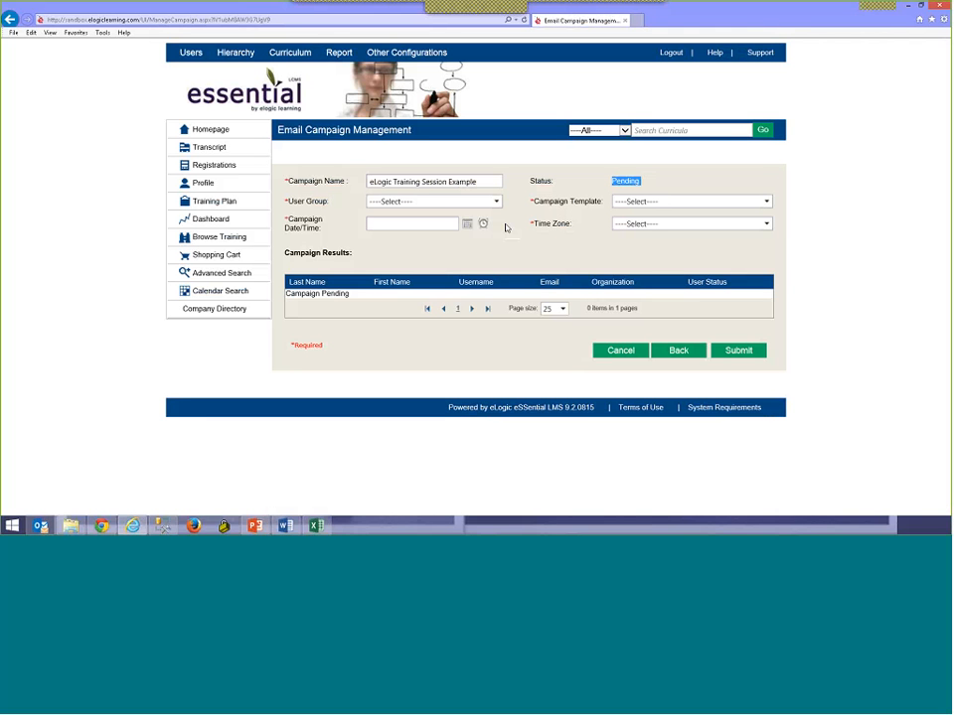
pyautogui.click(432, 201)
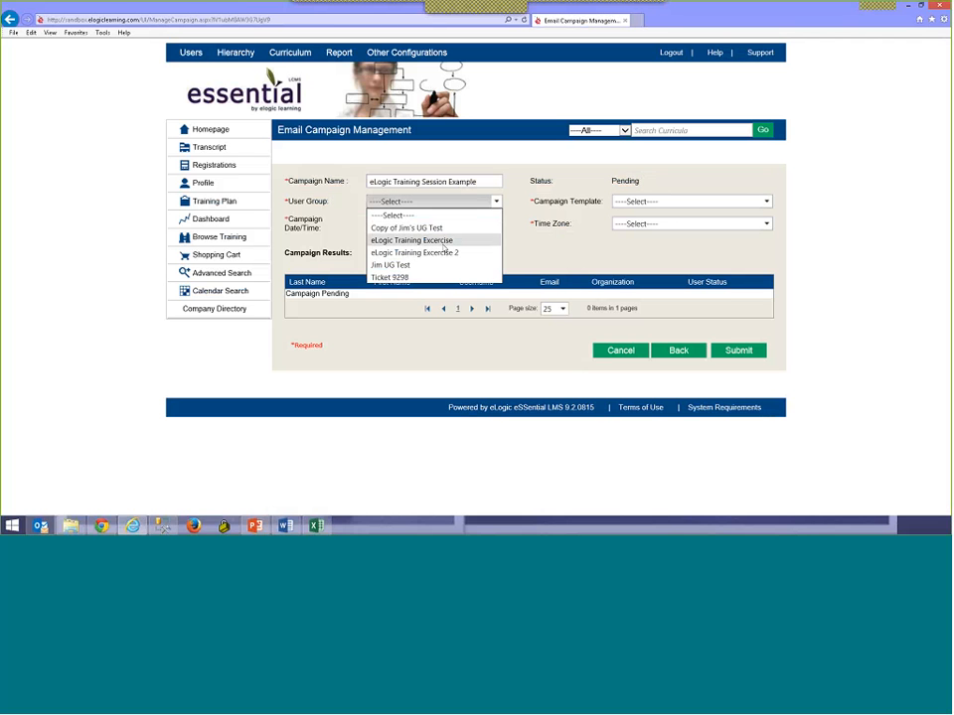
pyautogui.click(442, 253)
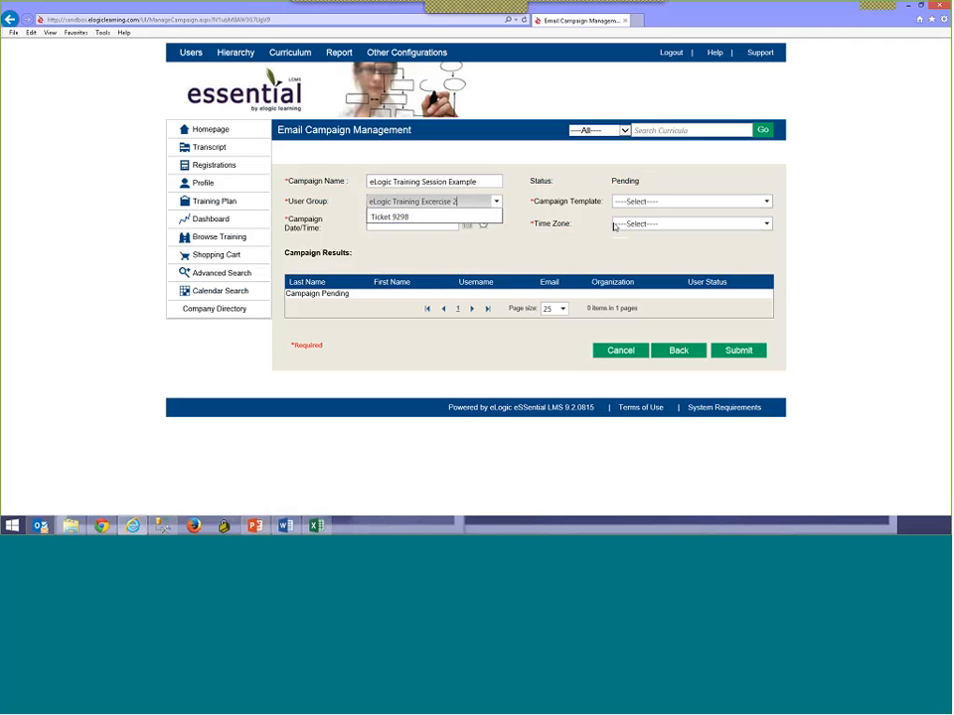
# - Use the eSSential Sample Email Campaign template for the campaign and set its date to 8/21/2014
pyautogui.click(674, 202)
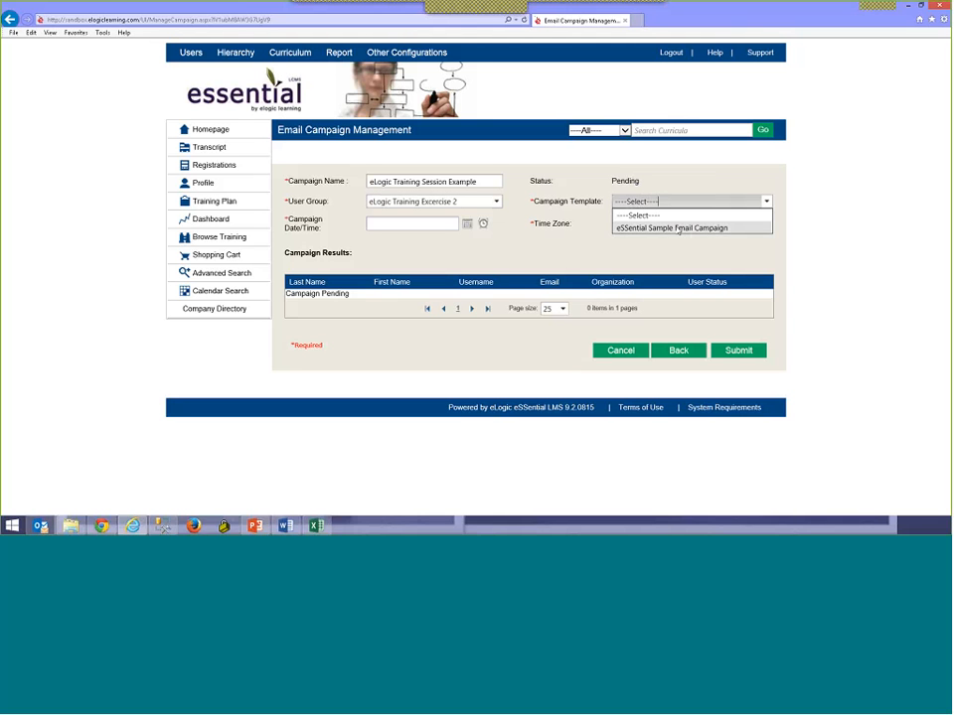
pyautogui.click(678, 228)
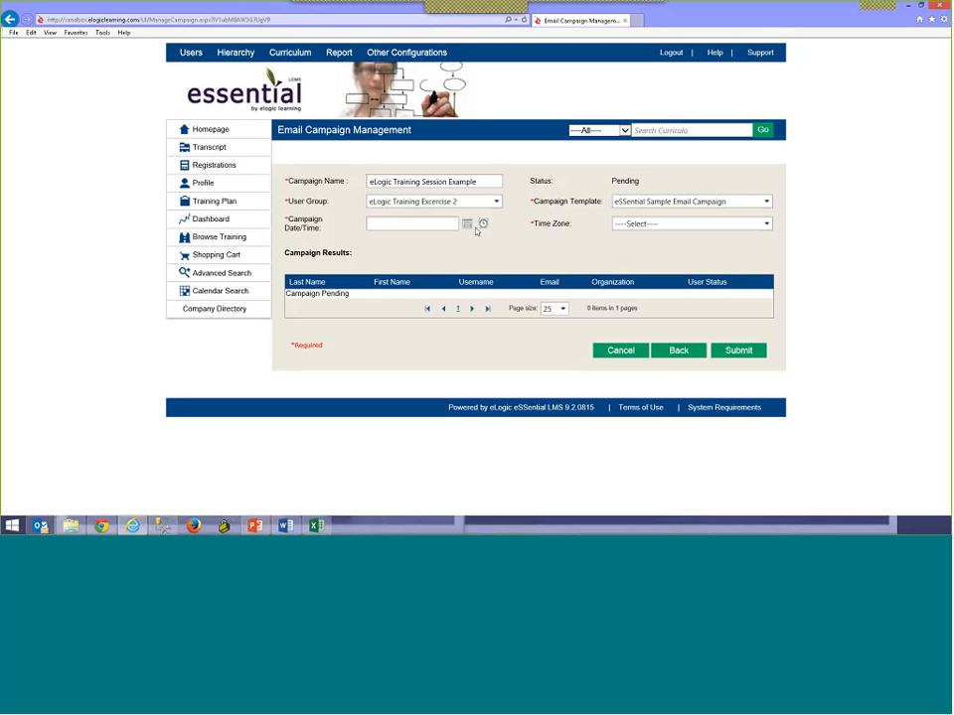
pyautogui.click(468, 224)
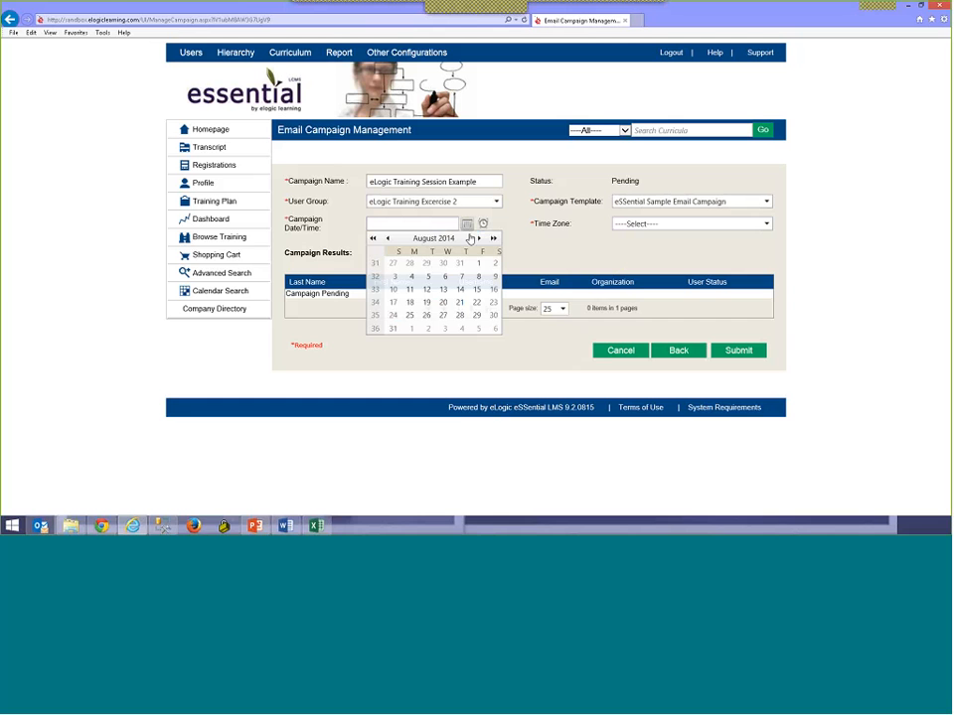
pyautogui.click(461, 303)
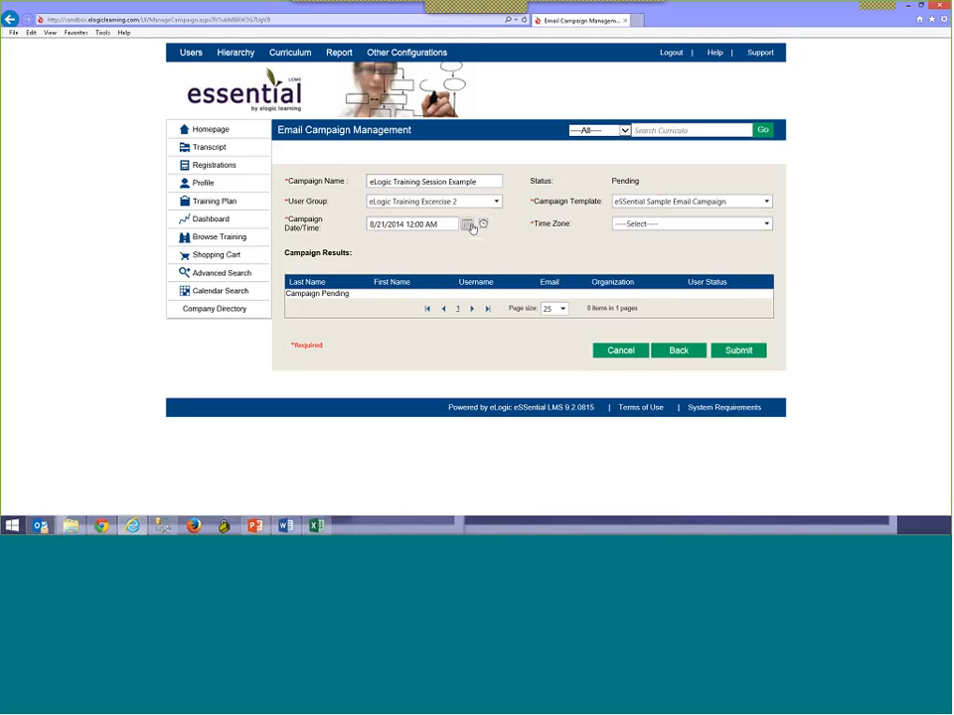
# - Set the campaign's time on 8/21/2014 to 11:58 AM, starting from the 11:45 AM preset and correcting its minutes
pyautogui.click(483, 223)
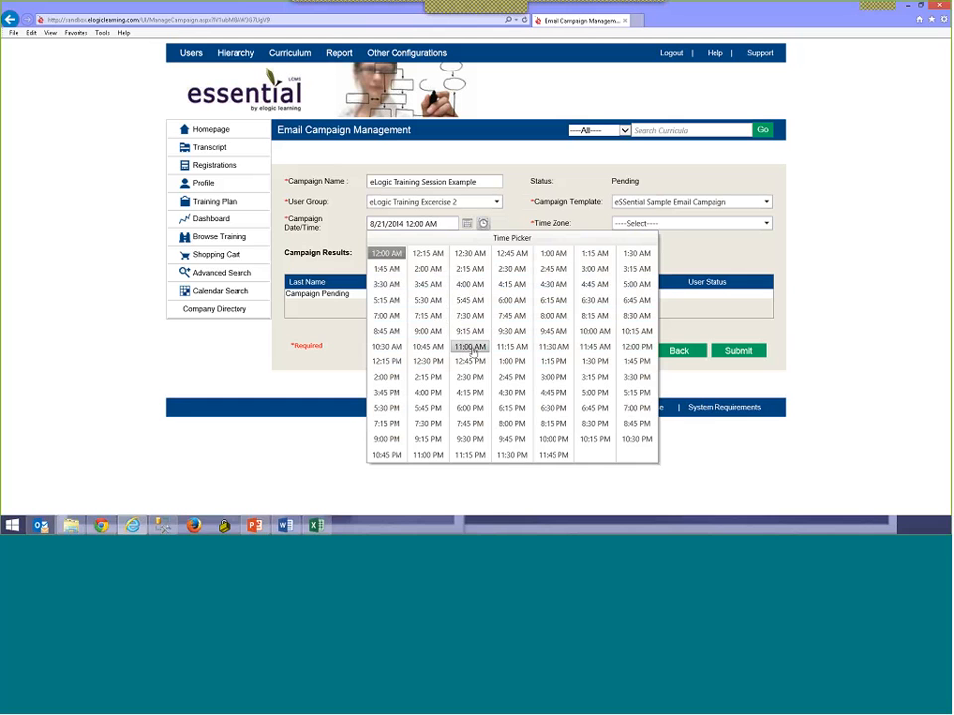
pyautogui.click(608, 349)
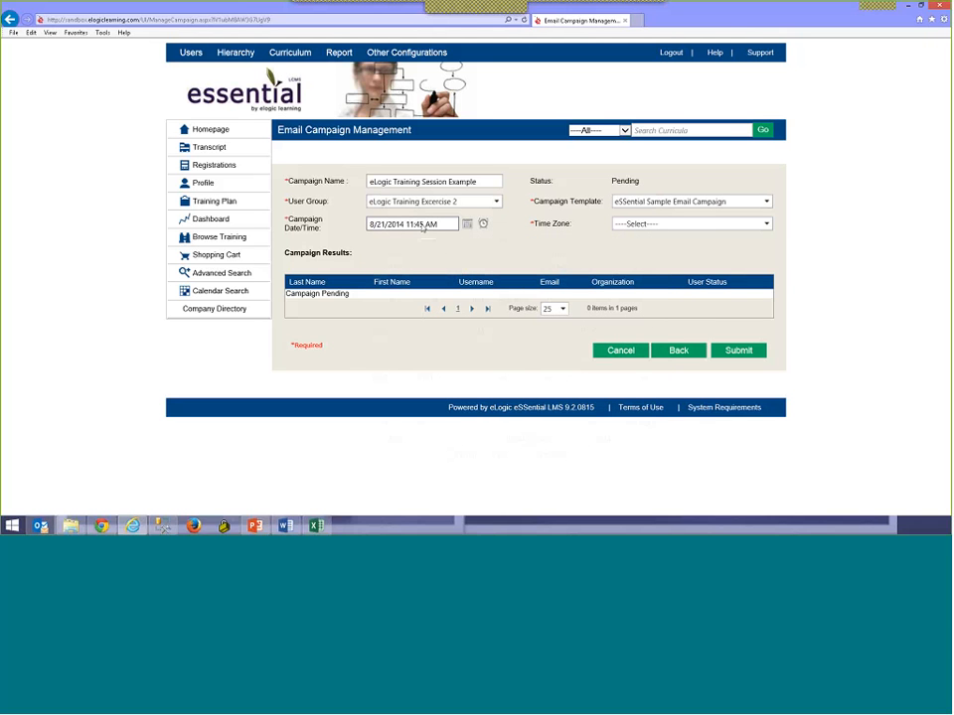
pyautogui.press('BackSpace')
pyautogui.press('BackSpace')
pyautogui.write('58')
# - Set the campaign's time zone to (GMT-05:00) Eastern Time (US & Canada) and submit the campaign
pyautogui.click(685, 223)
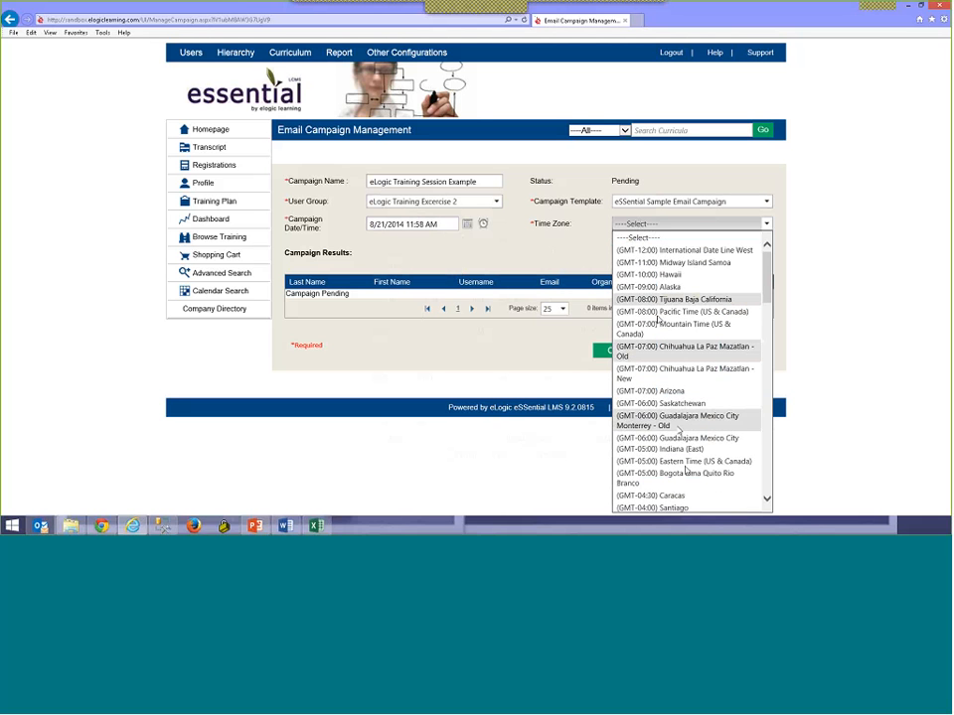
pyautogui.scroll(-5, 686, 477)
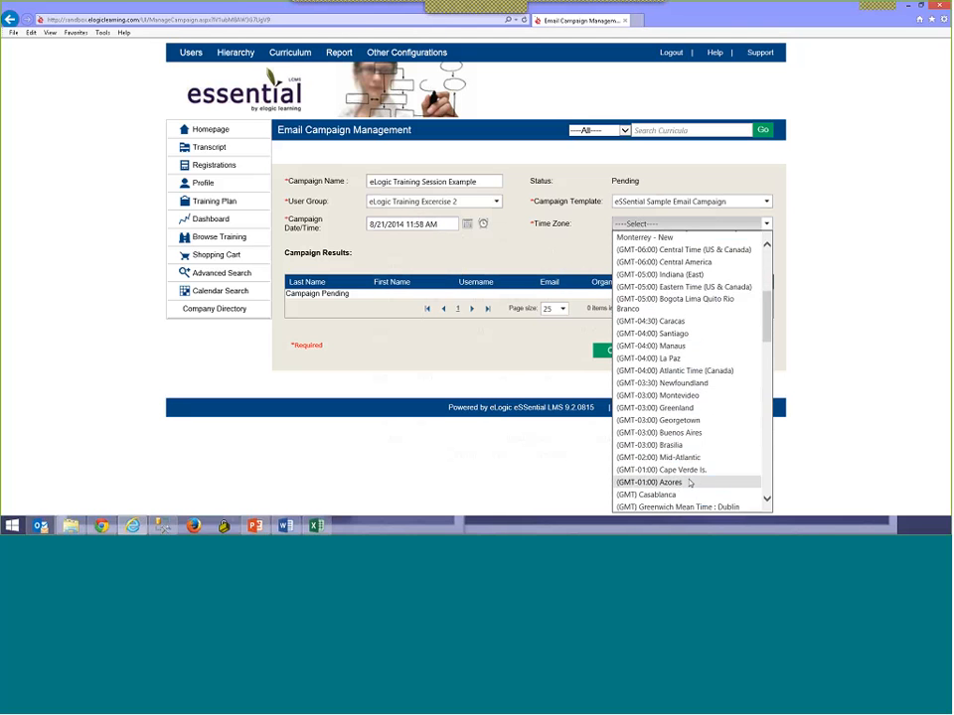
pyautogui.scroll(1, 689, 481)
pyautogui.click(682, 328)
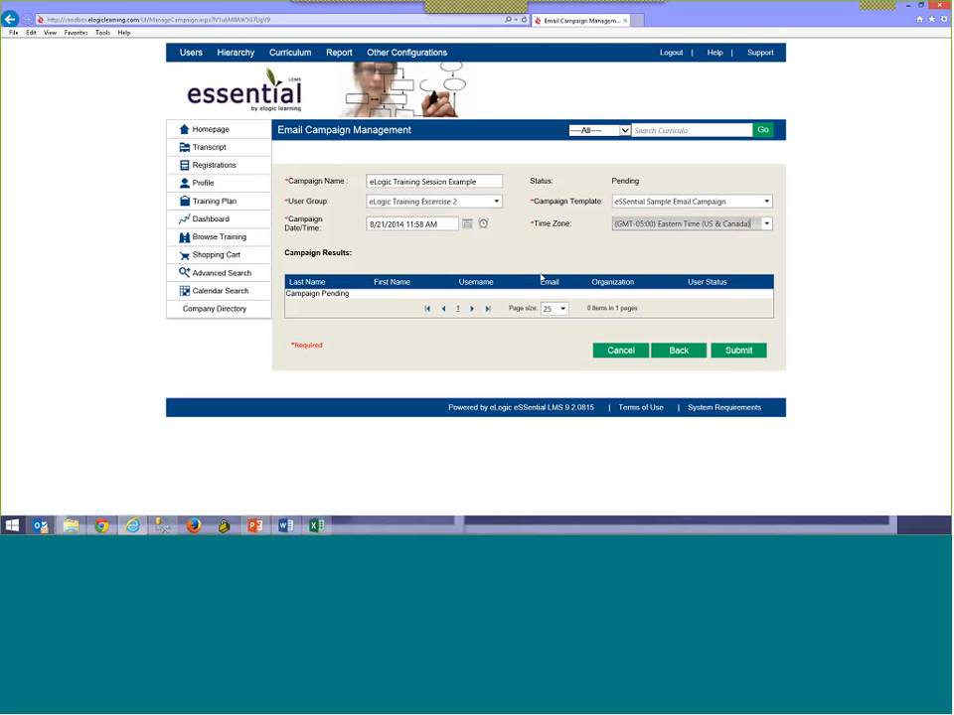
pyautogui.click(528, 260)
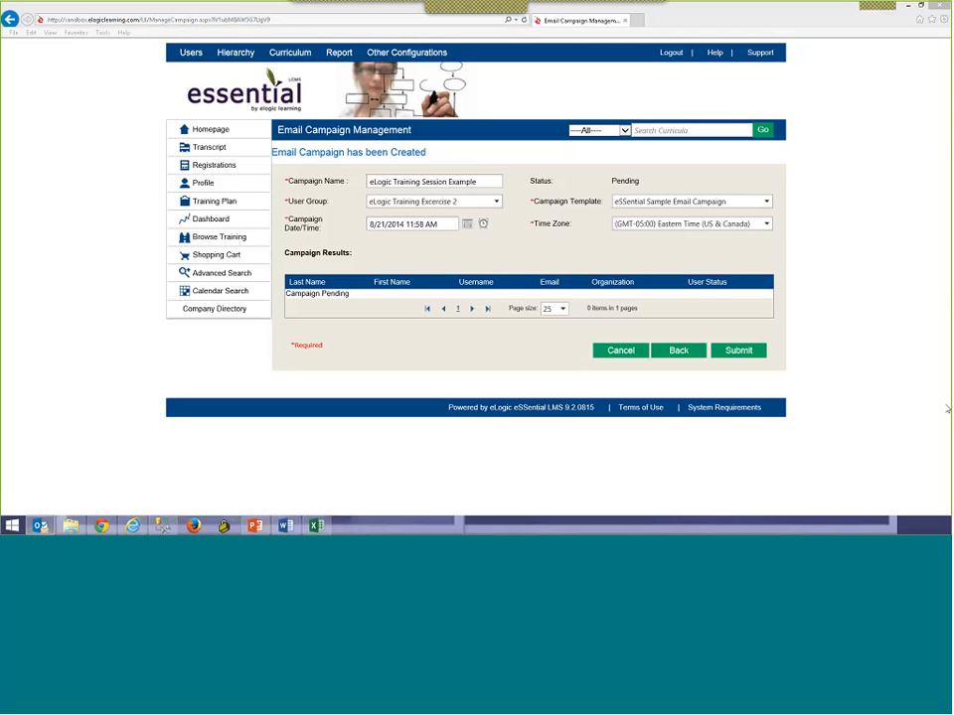
# - Bring the received sample campaign email message into view over the campaign page, read it and close it
pyautogui.moveTo(948, 408); pyautogui.dragTo(417, 97)
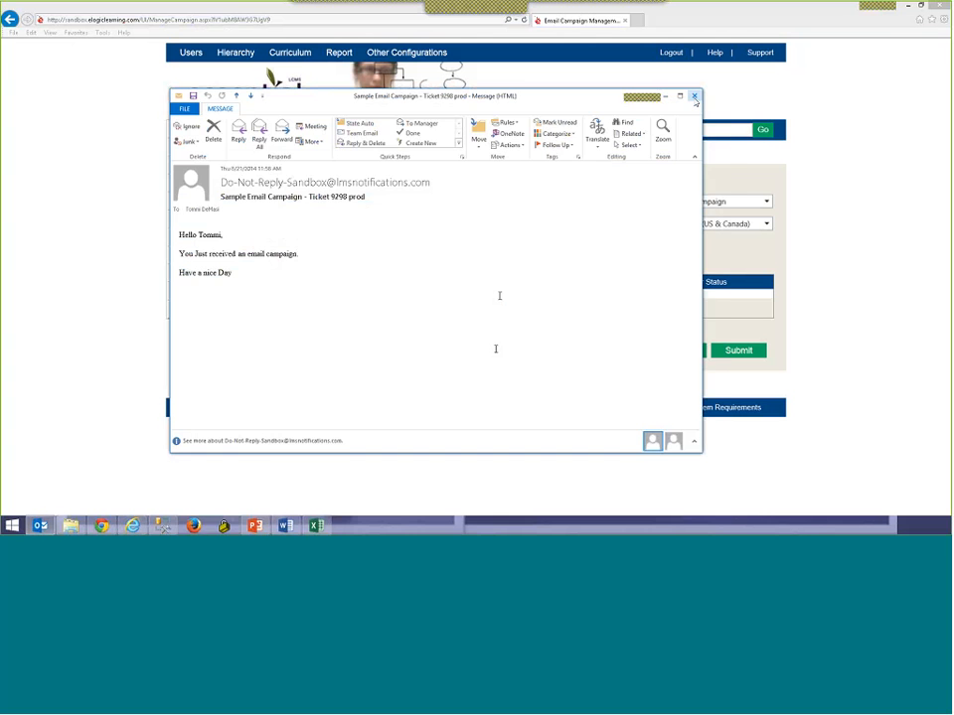
pyautogui.press('Escape')
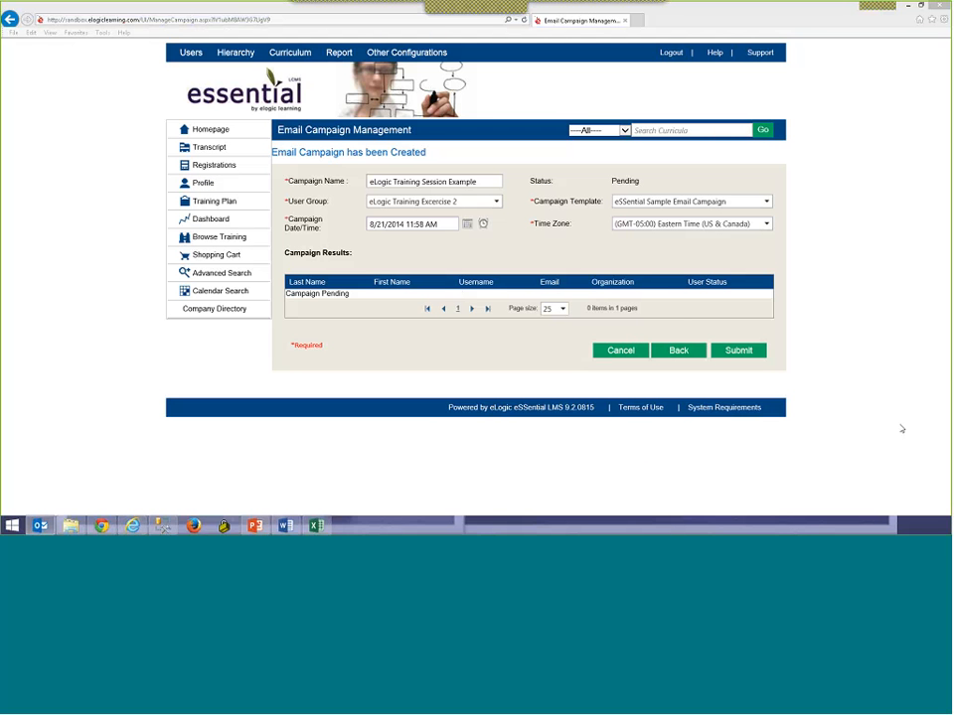